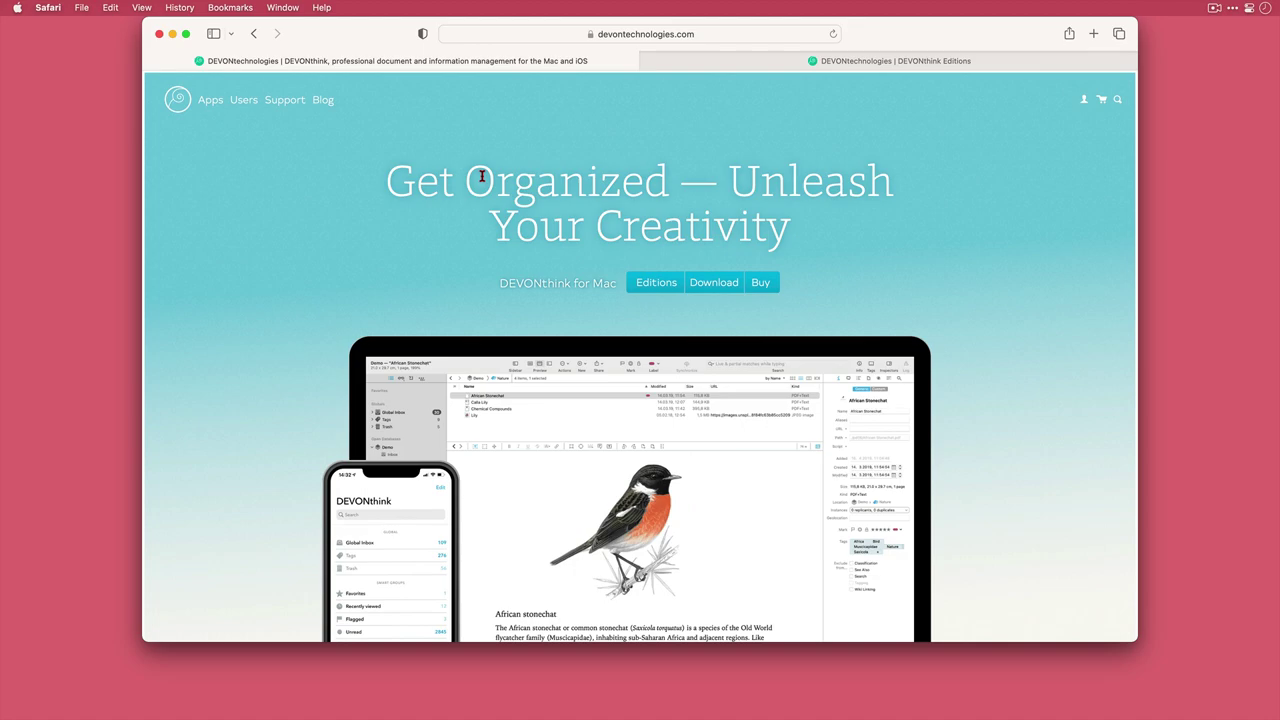
- Scroll through DEVONthink's feature descriptions down to the customer testimonial at the bottom
scroll(287, 394, "down", 5)
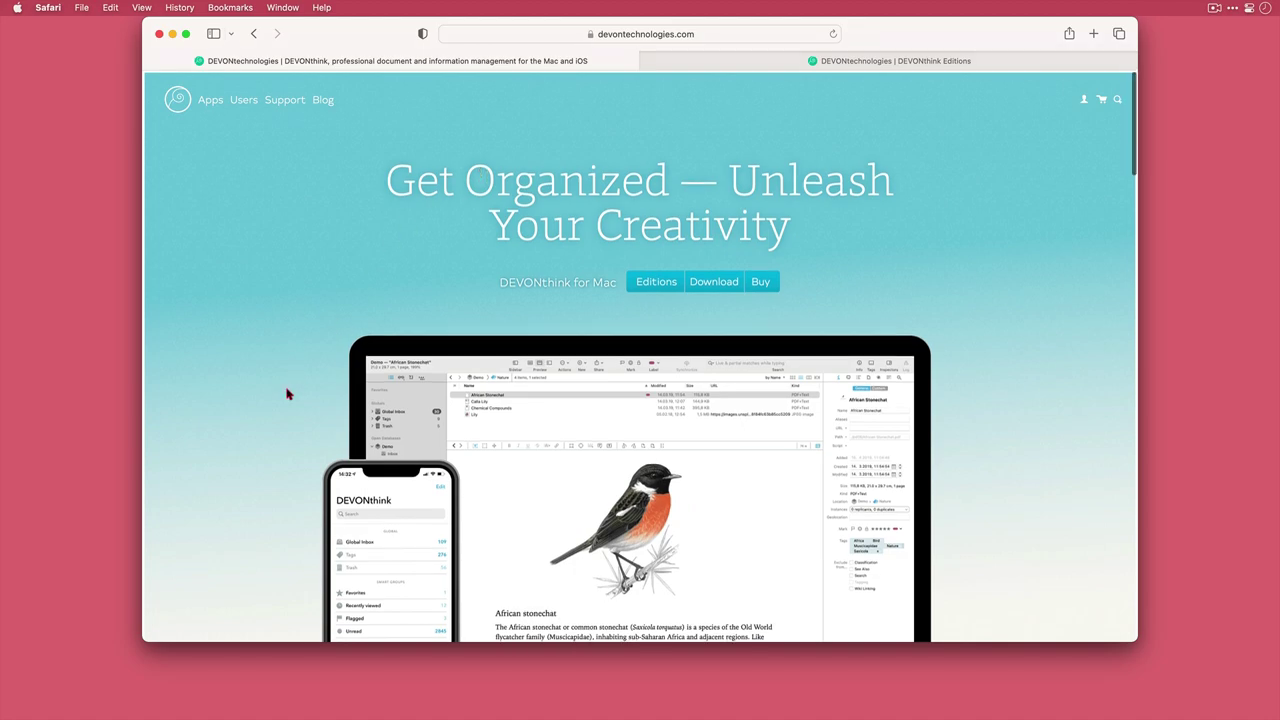
scroll(287, 394, "down", 2)
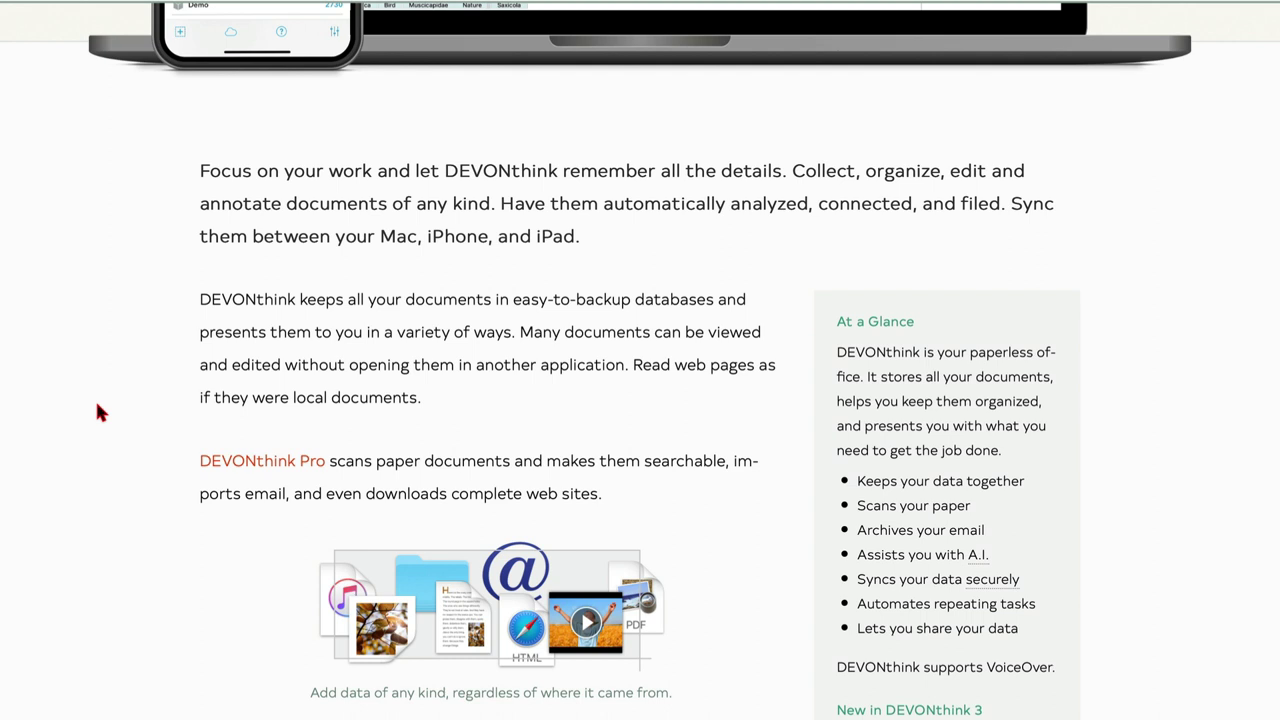
scroll(97, 410, "down", 5)
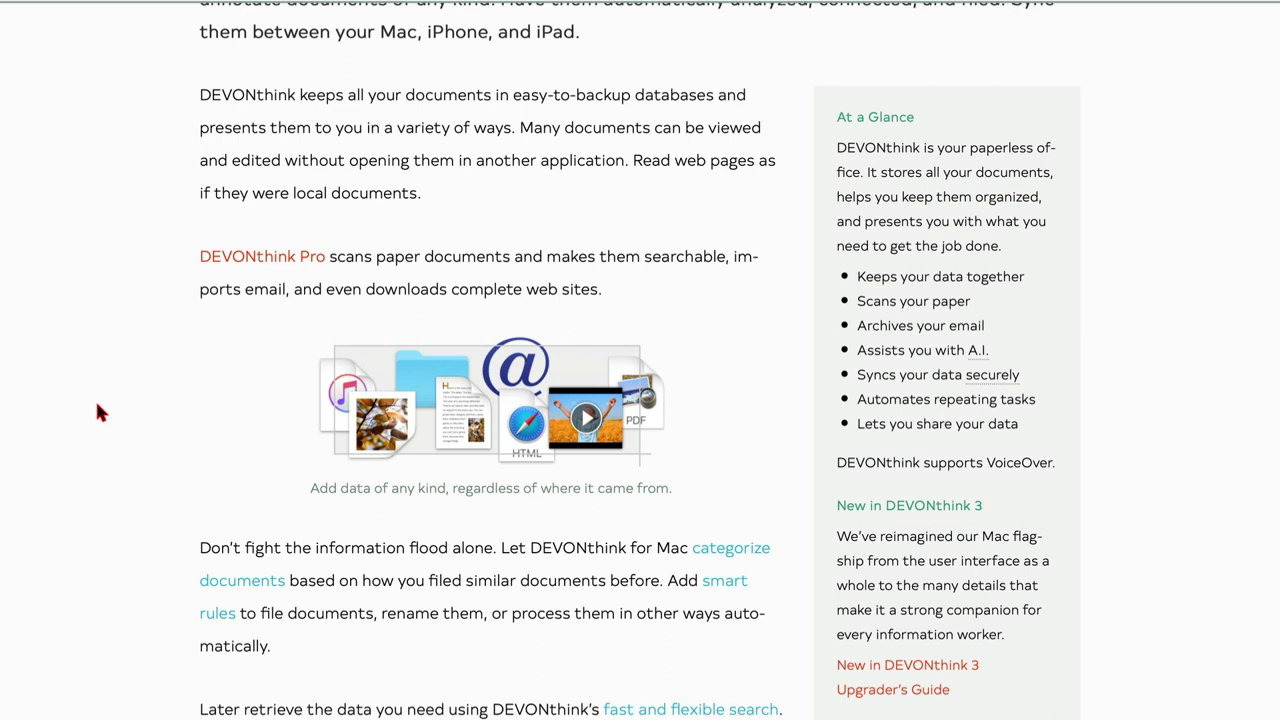
scroll(98, 408, "down", 5)
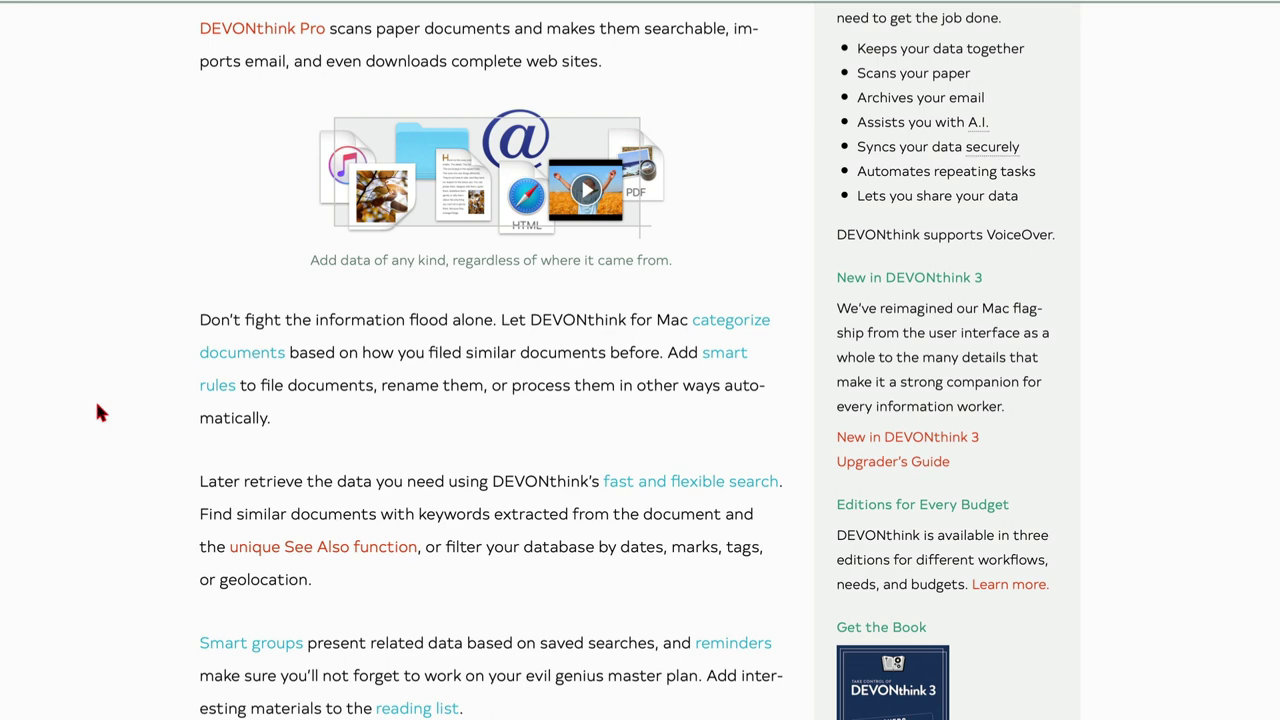
scroll(97, 405, "down", 3)
scroll(97, 401, "down", 3)
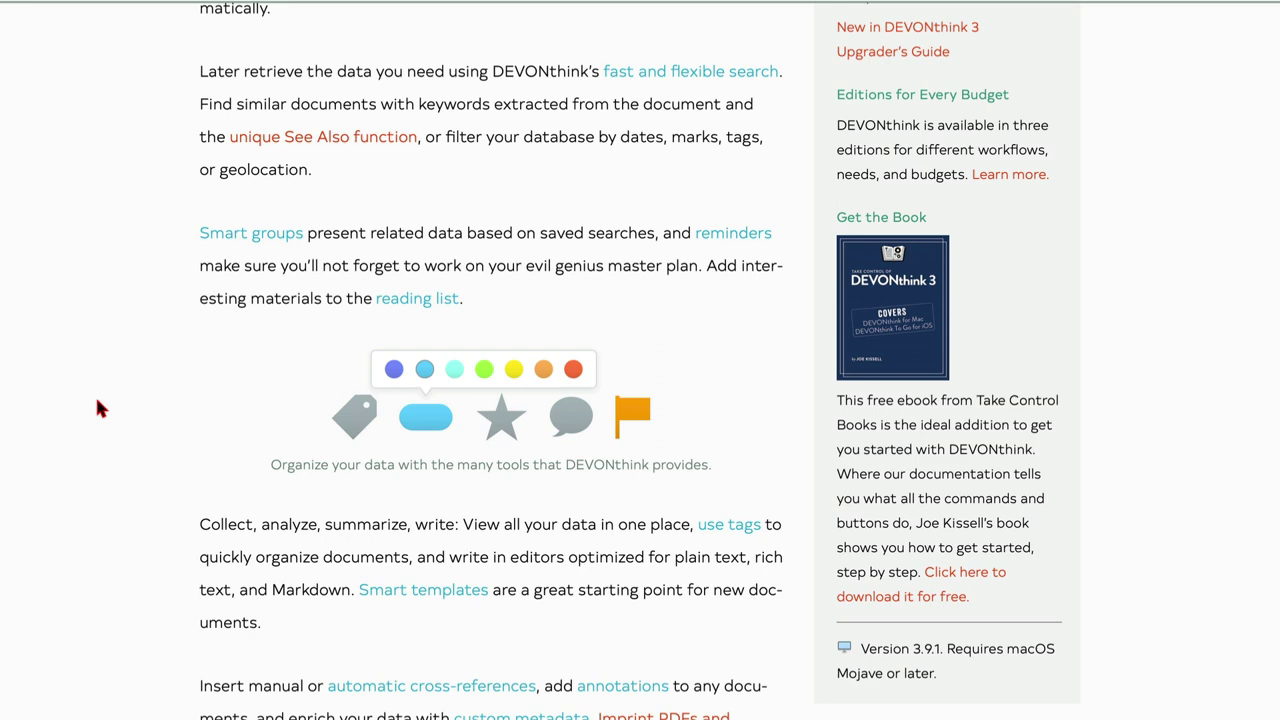
scroll(97, 408, "down", 3)
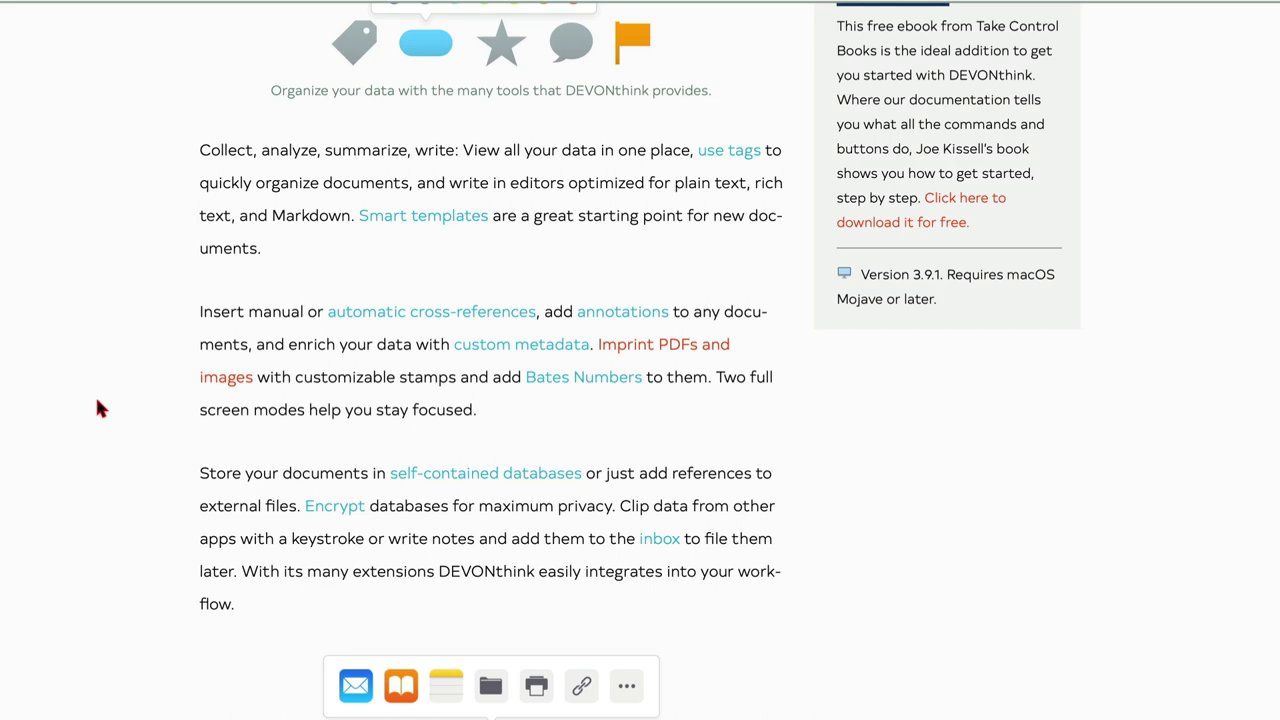
scroll(97, 408, "down", 3)
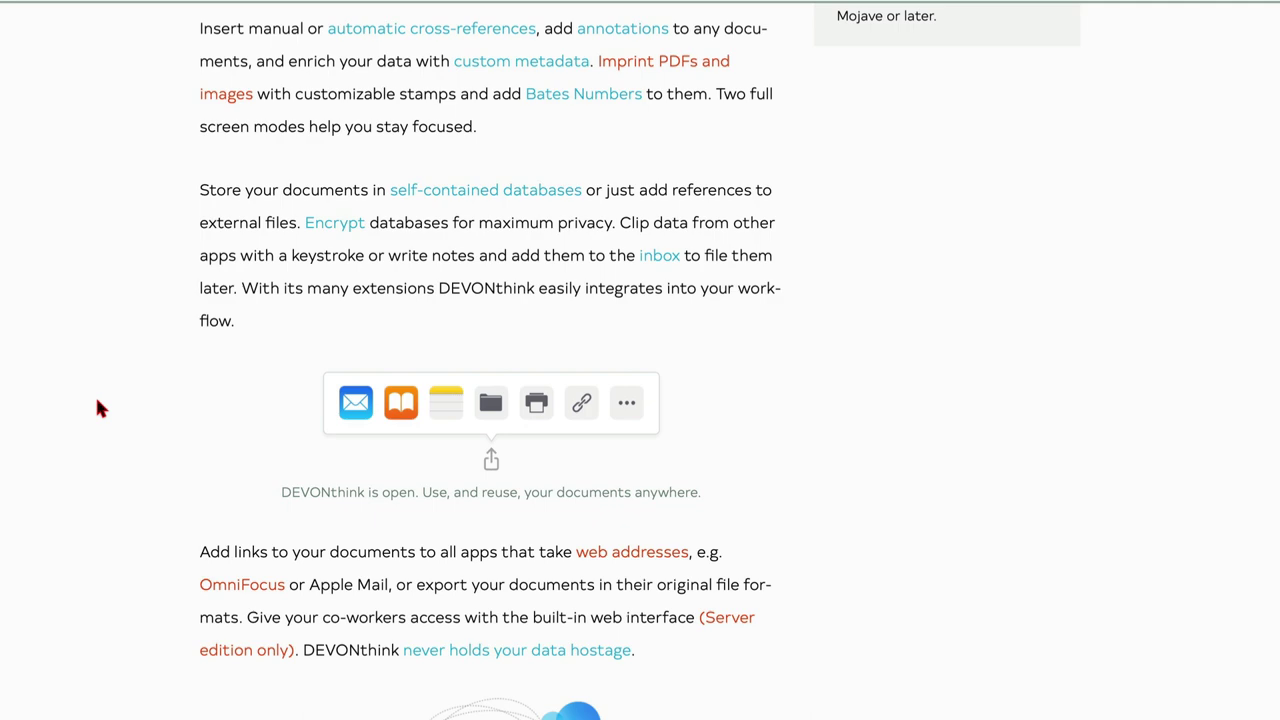
scroll(97, 408, "down", 4)
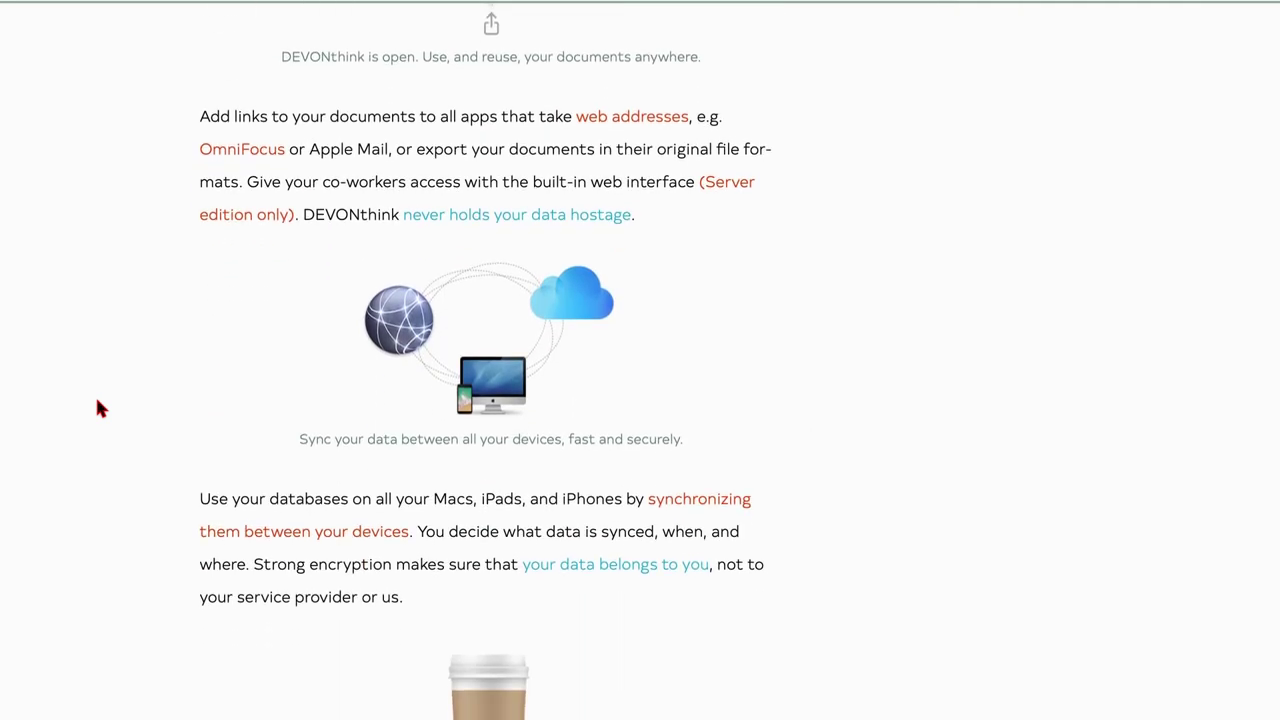
scroll(100, 408, "down", 4)
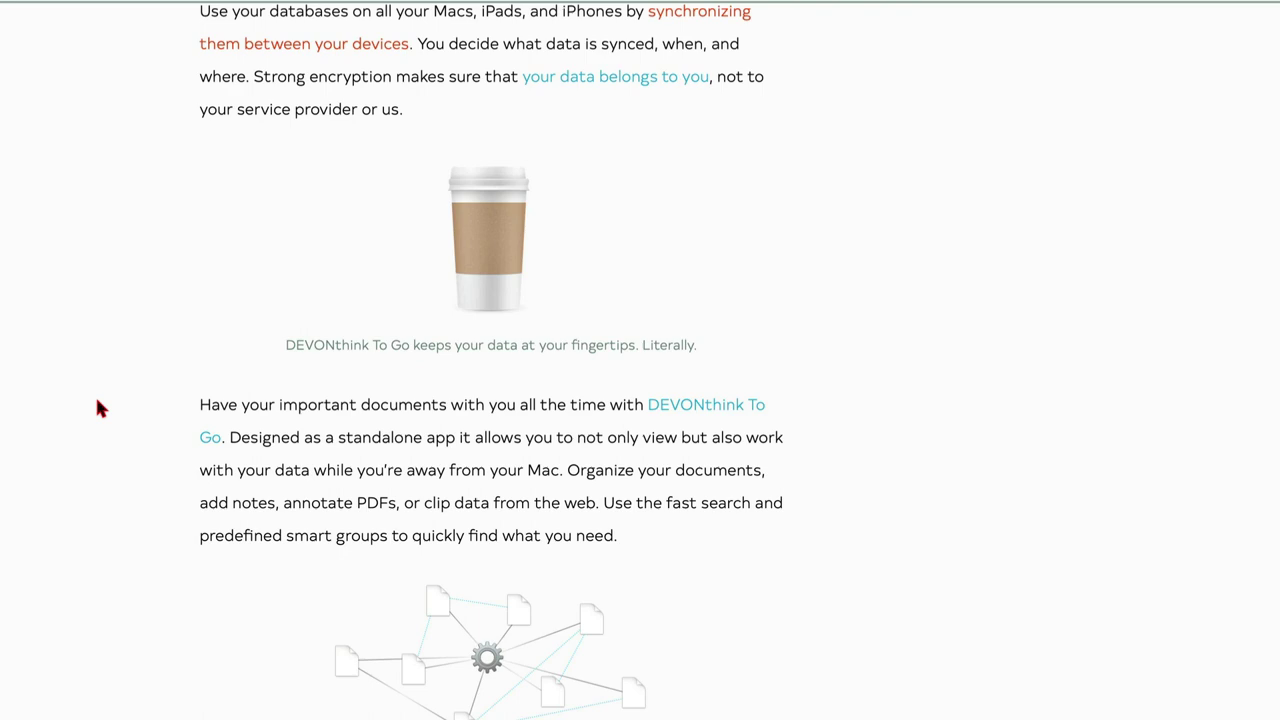
scroll(100, 408, "down", 4)
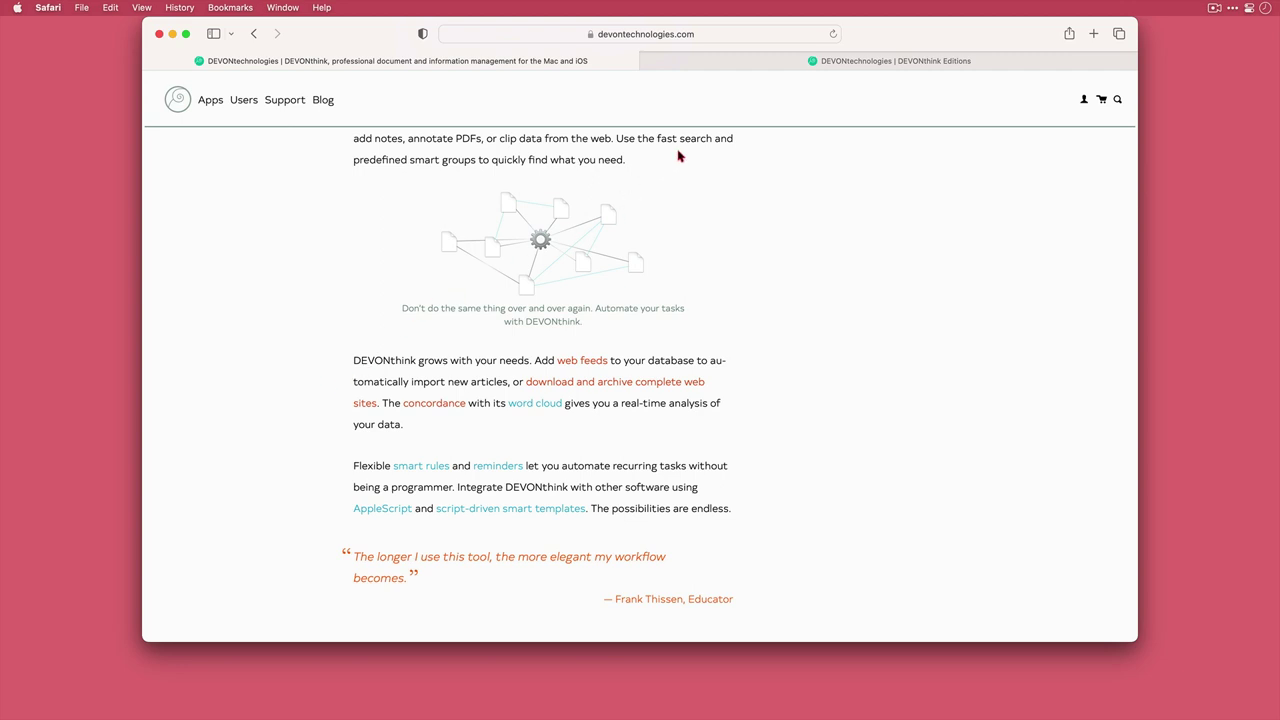
- Review the DEVONthink Editions comparison, then view the purchase options from the product page's Buy button
left_click(783, 61)
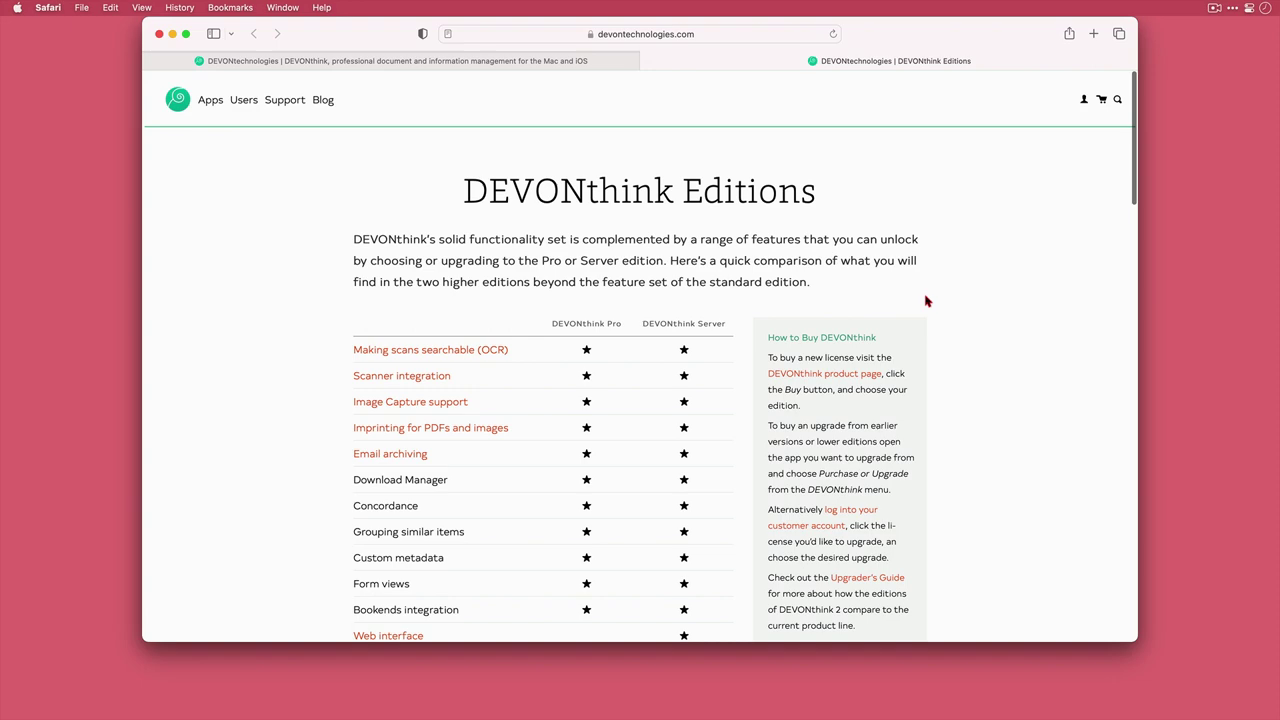
scroll(978, 392, "down", 3)
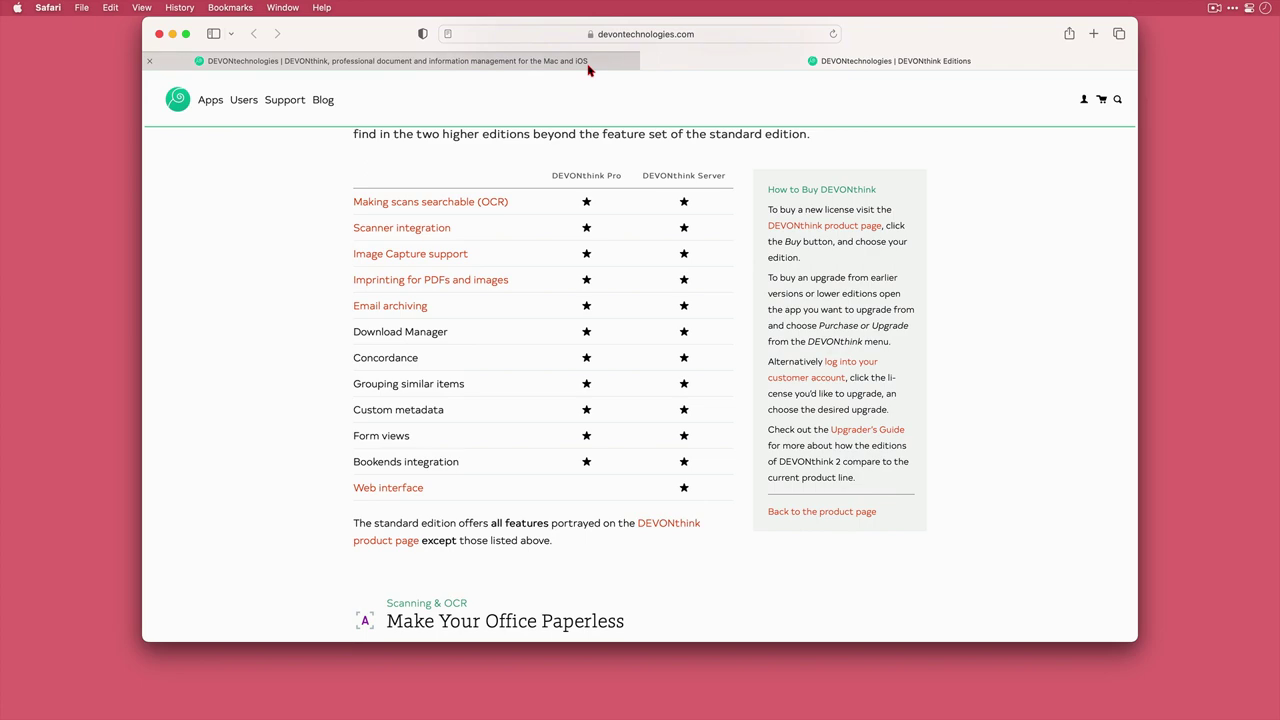
left_click(588, 64)
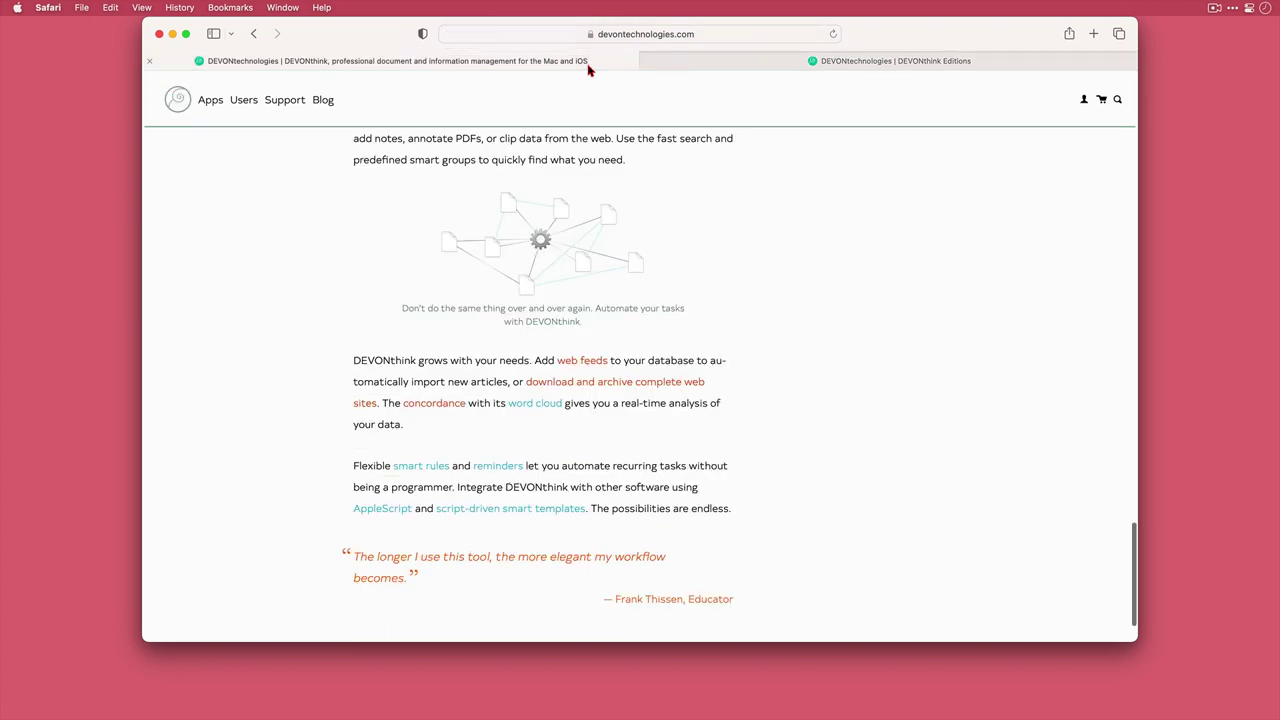
key("super+Up")
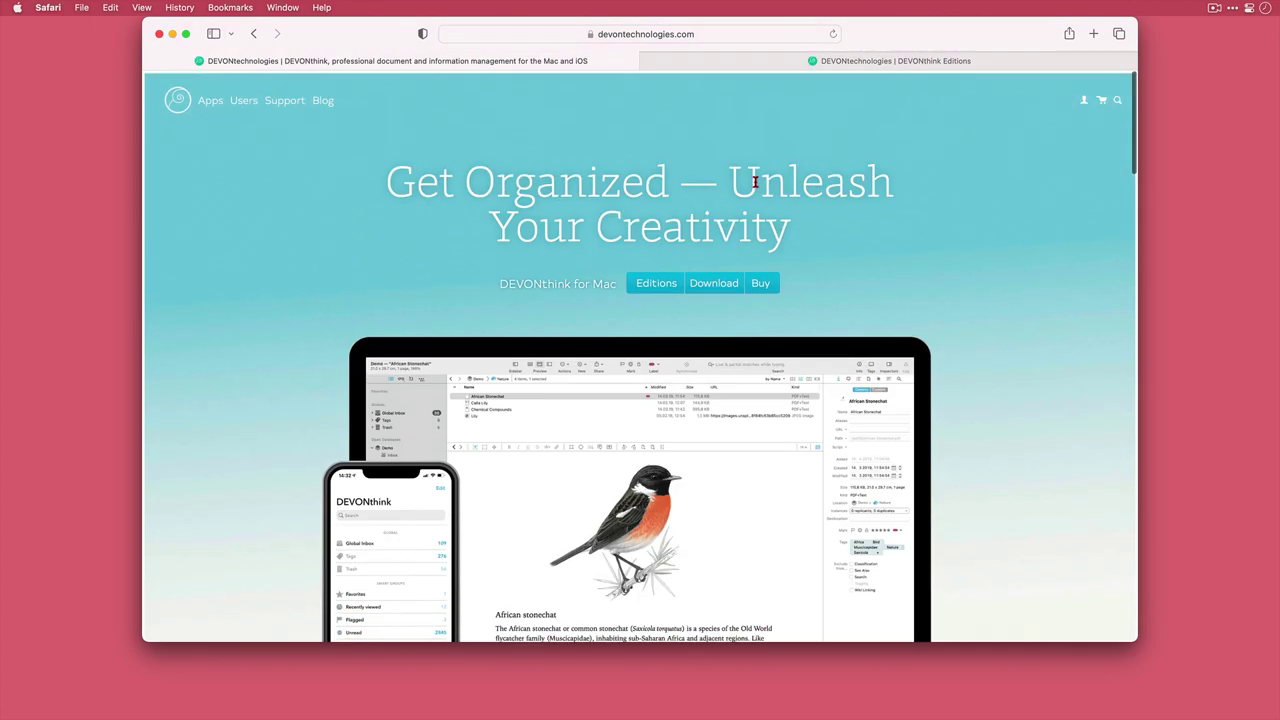
left_click(764, 285)
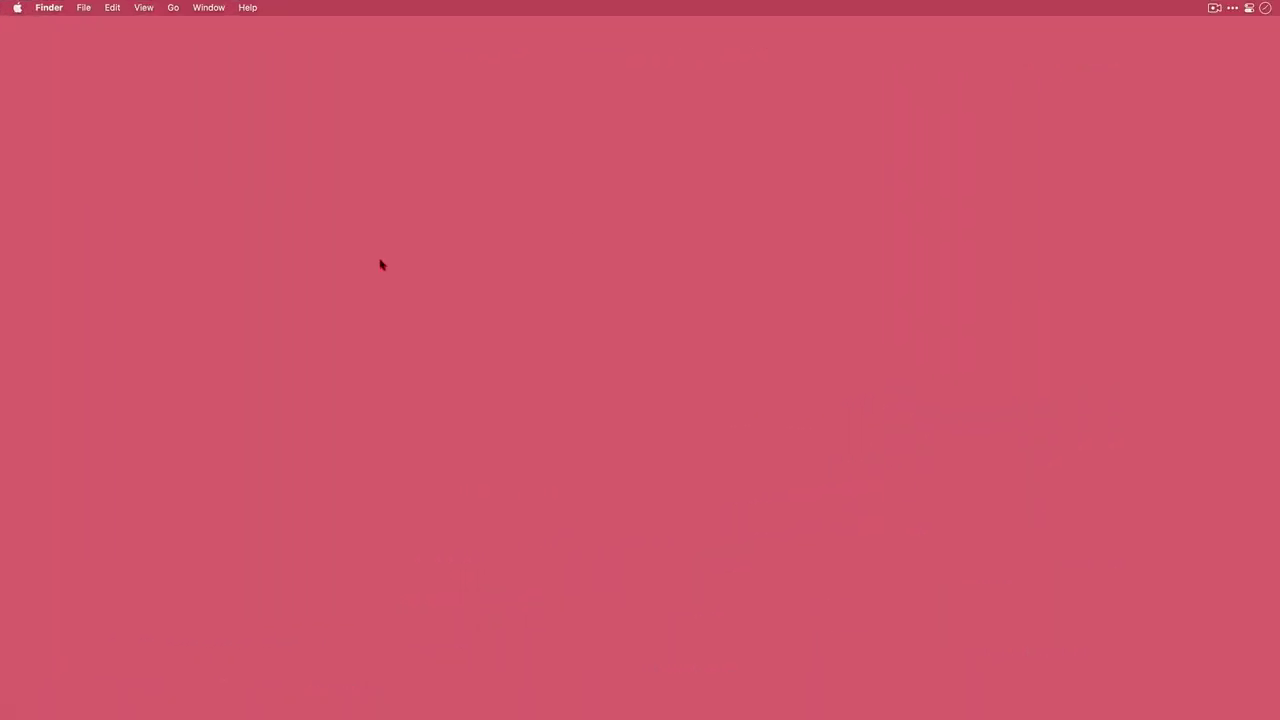
- Launch DEVONthink 3 through Alfred by searching 'de'
key("alt+space")
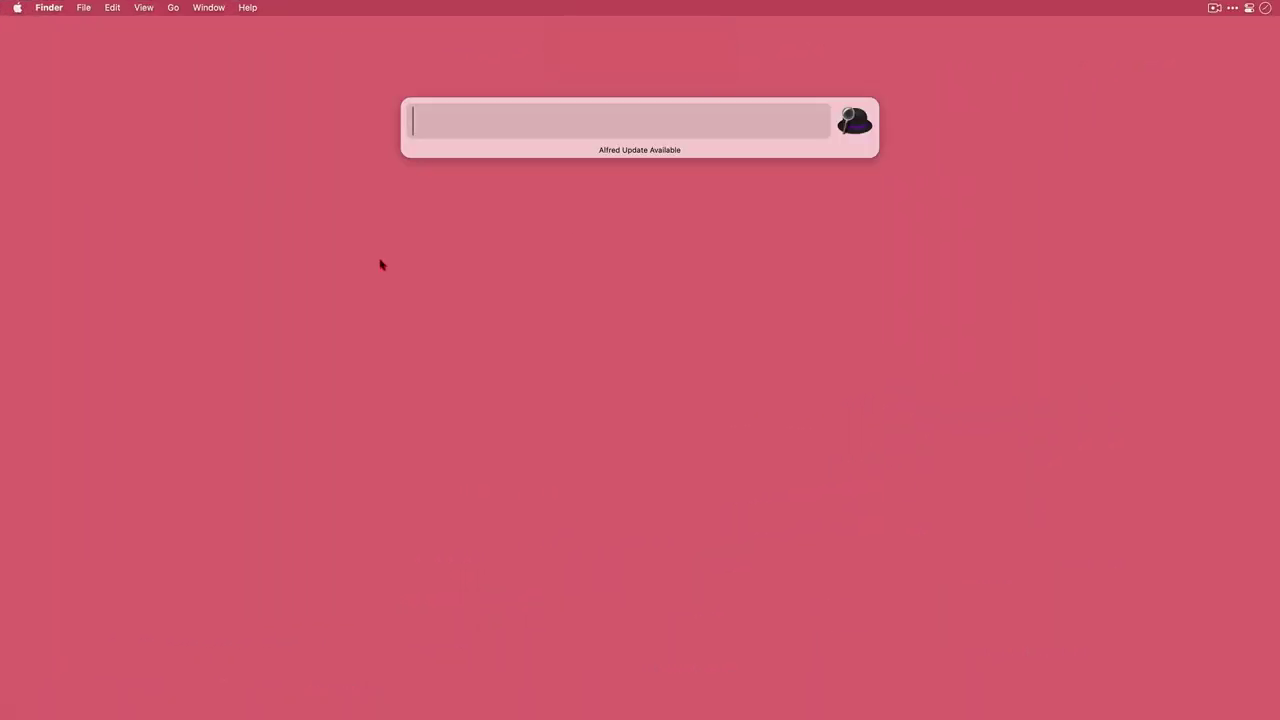
type("de")
key("Return")
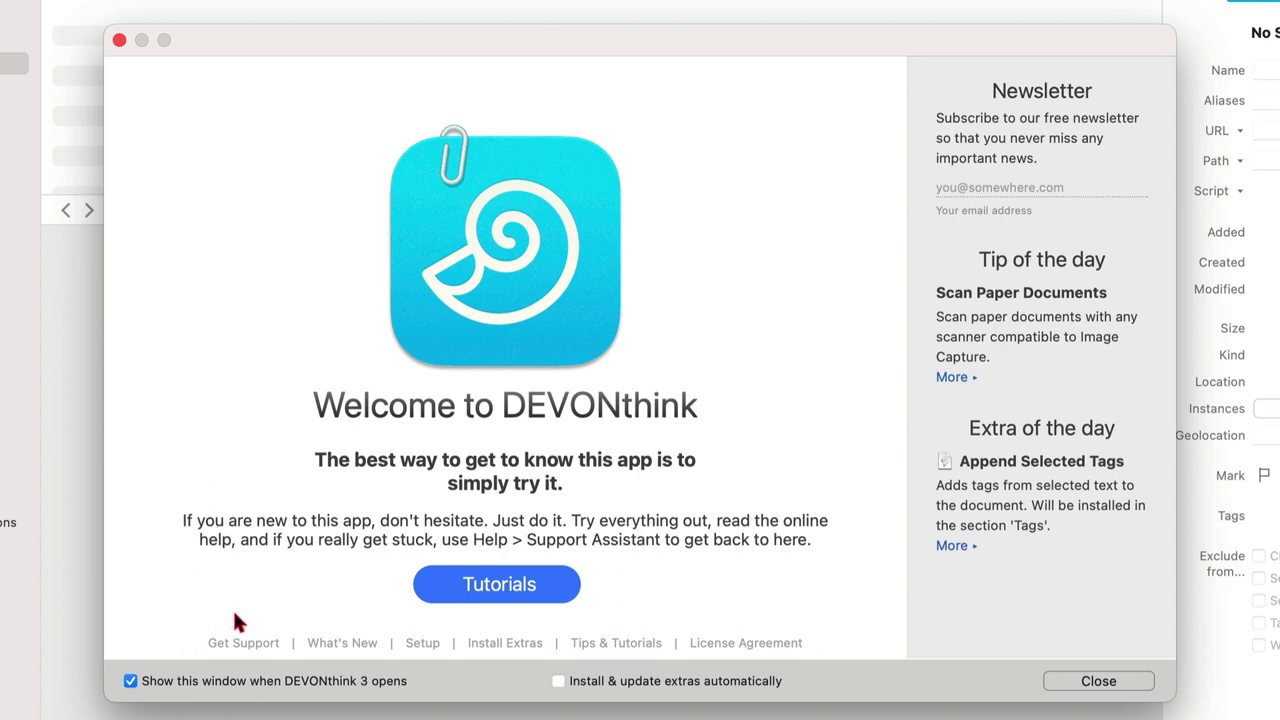
left_click(246, 644)
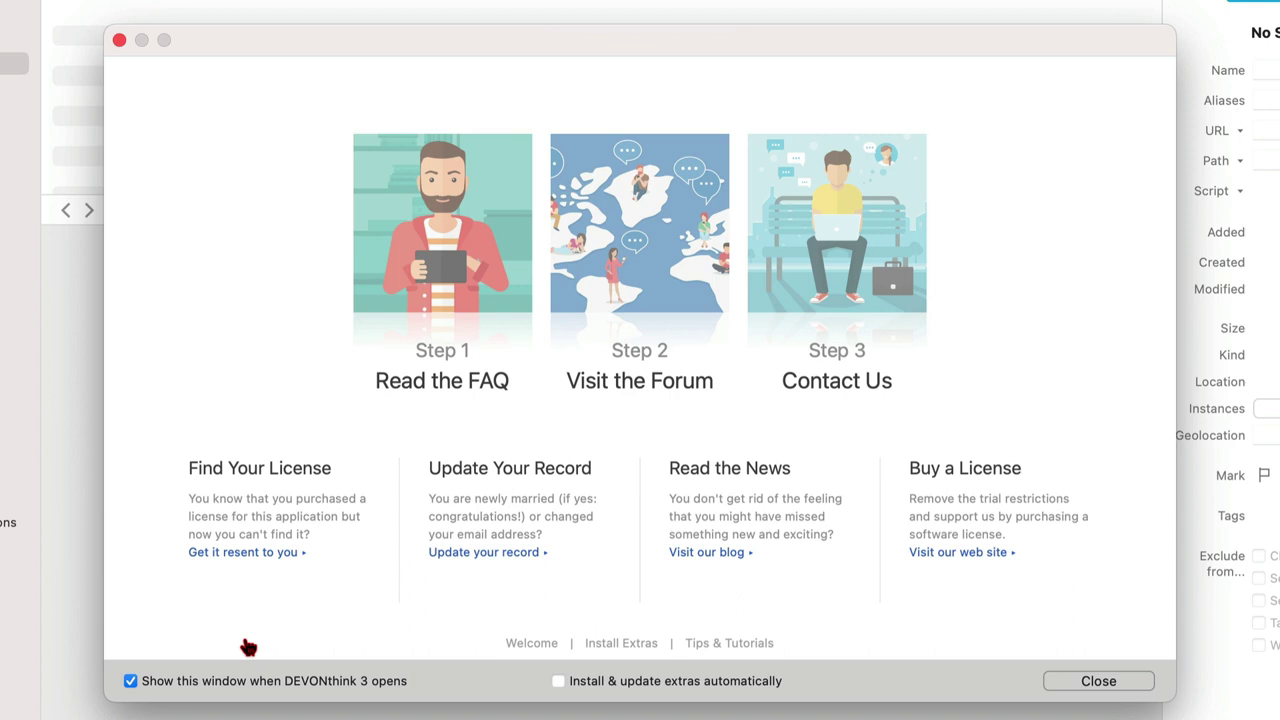
left_click(531, 645)
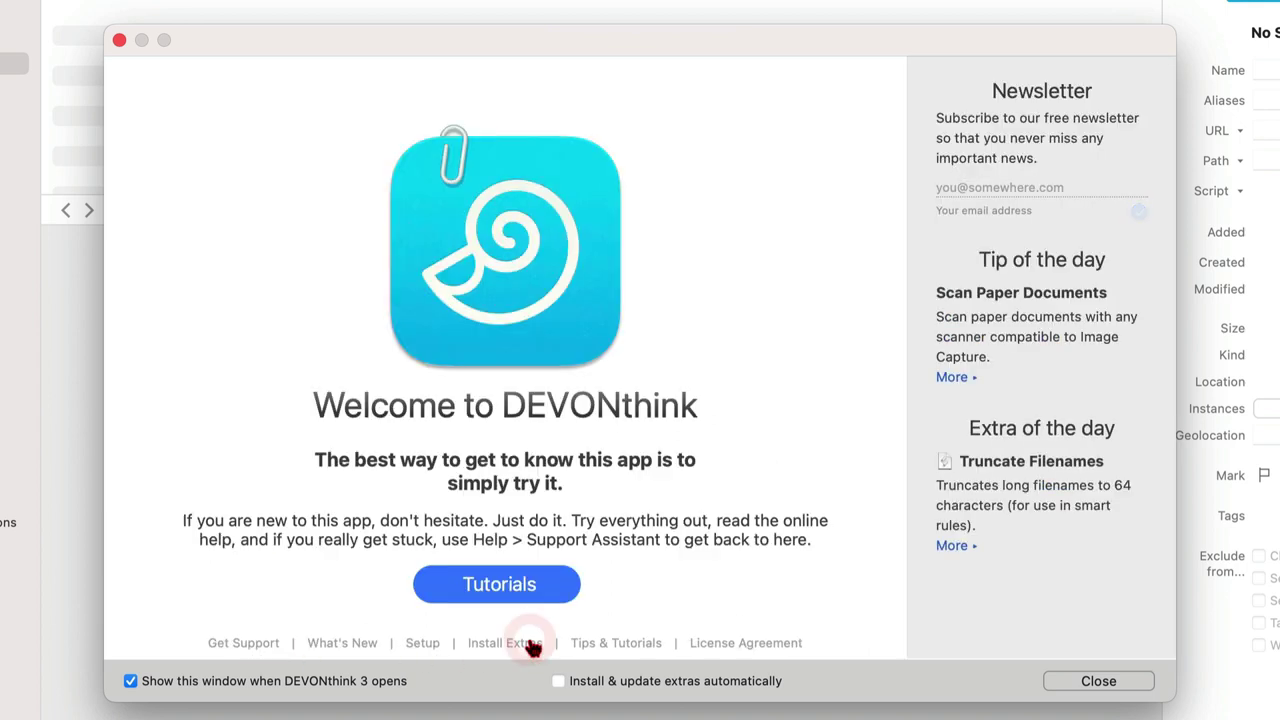
left_click(425, 641)
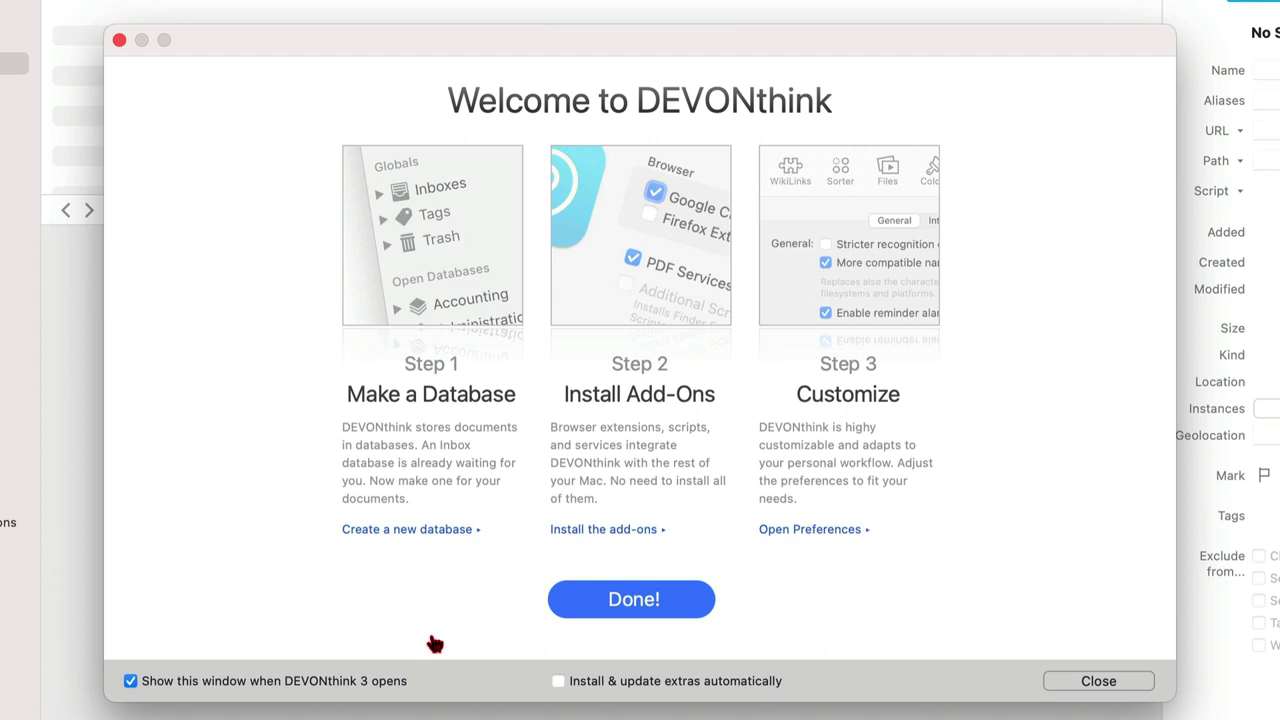
- Finish setup, page through the installable scripts, then list the available smart rules and templates
left_click(588, 598)
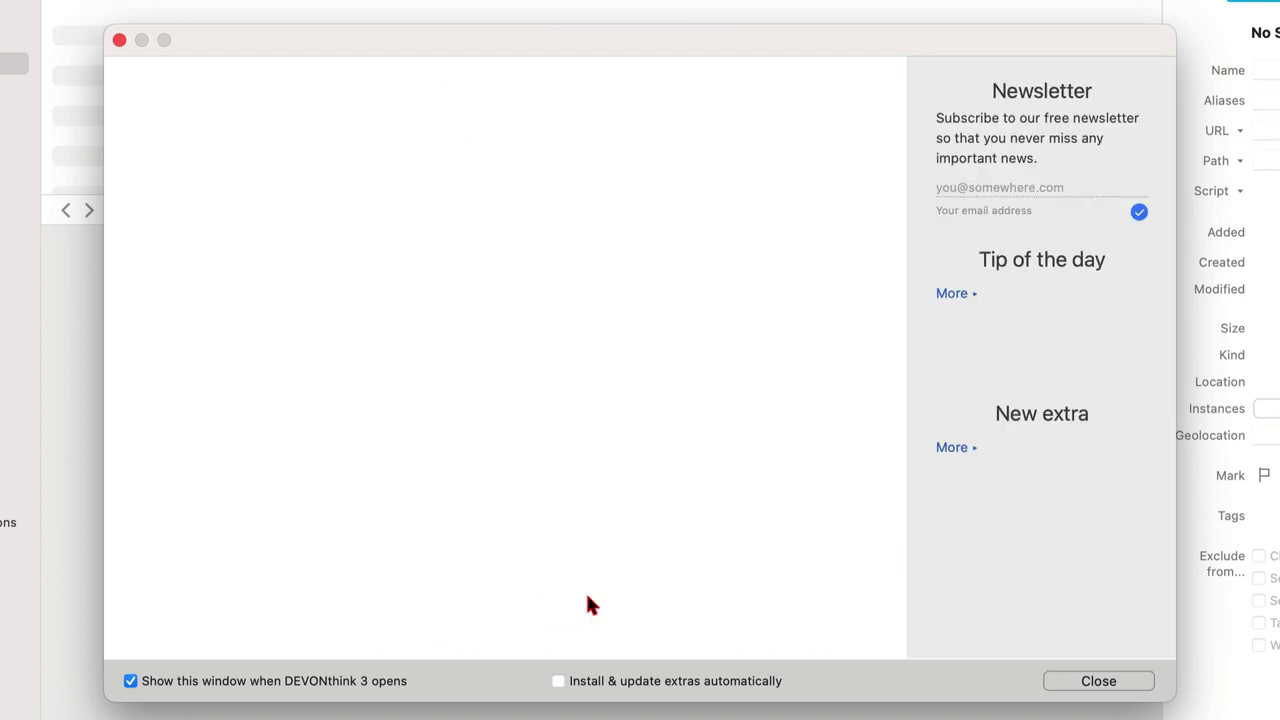
left_click(494, 644)
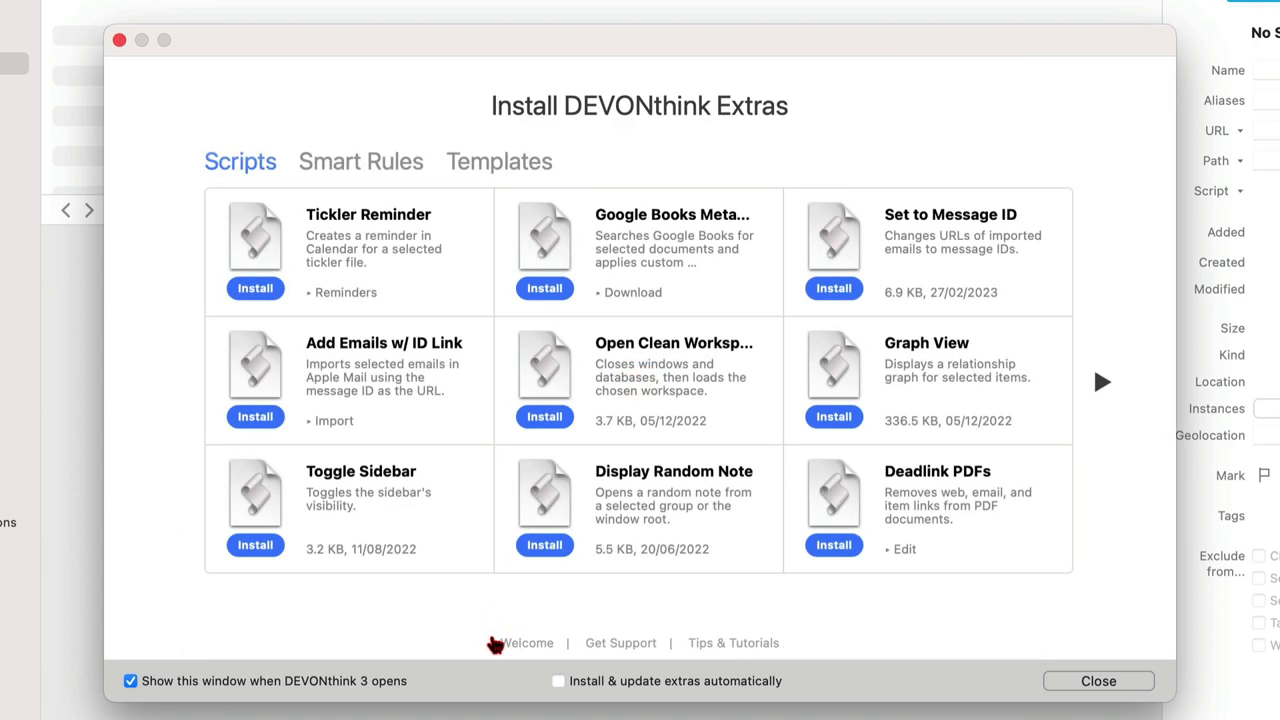
left_click(1102, 386)
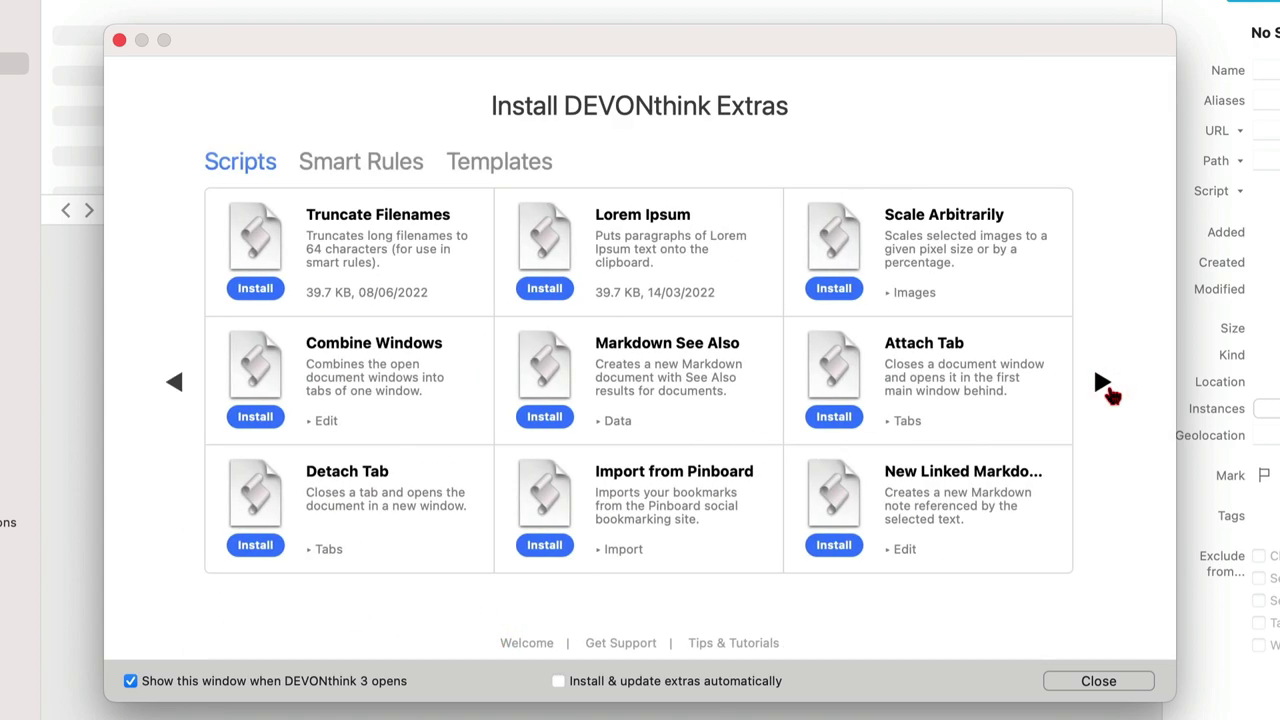
left_click(1104, 386)
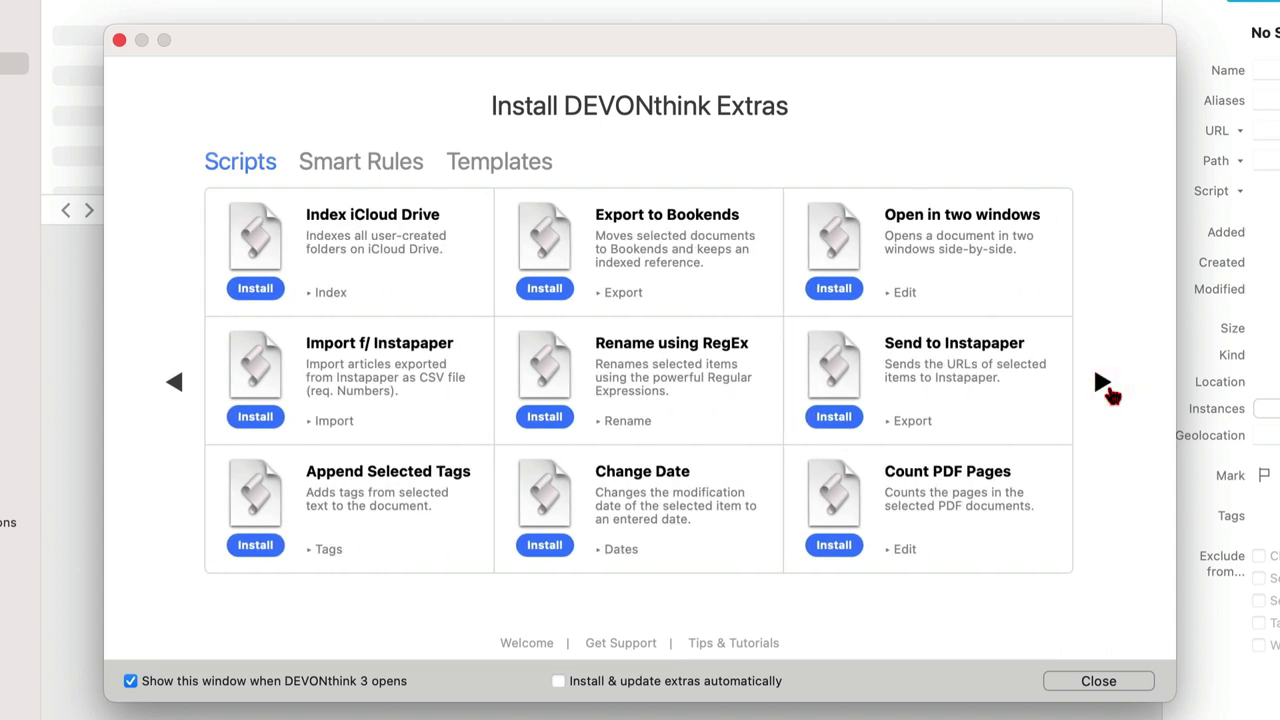
left_click(375, 160)
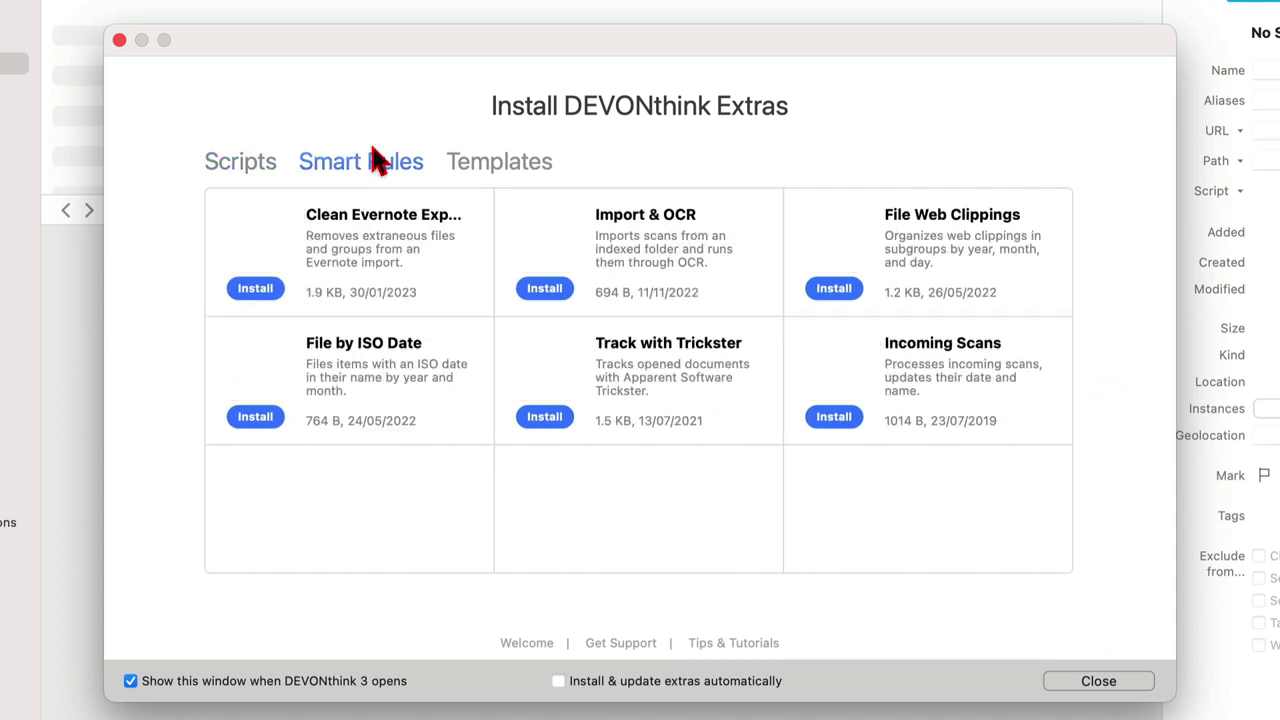
left_click(514, 174)
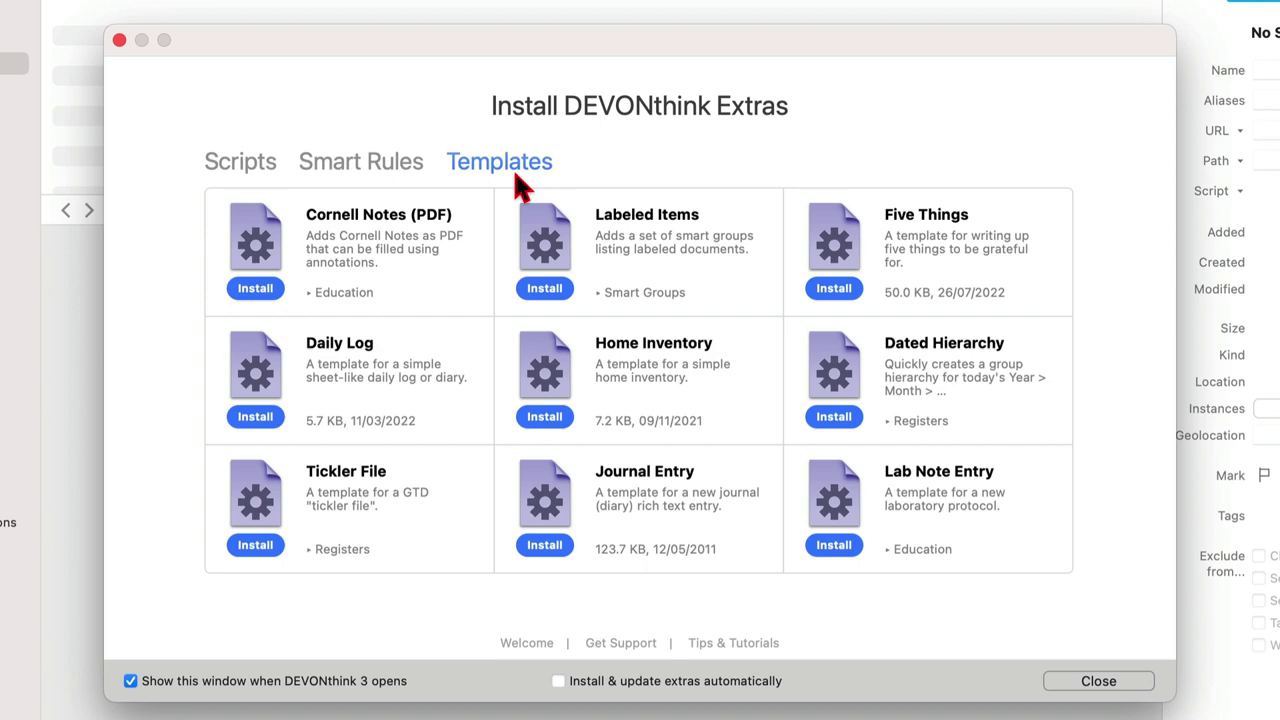
- Open the tips and tutorials page and bring up the Use Encryption tutorial
left_click(742, 644)
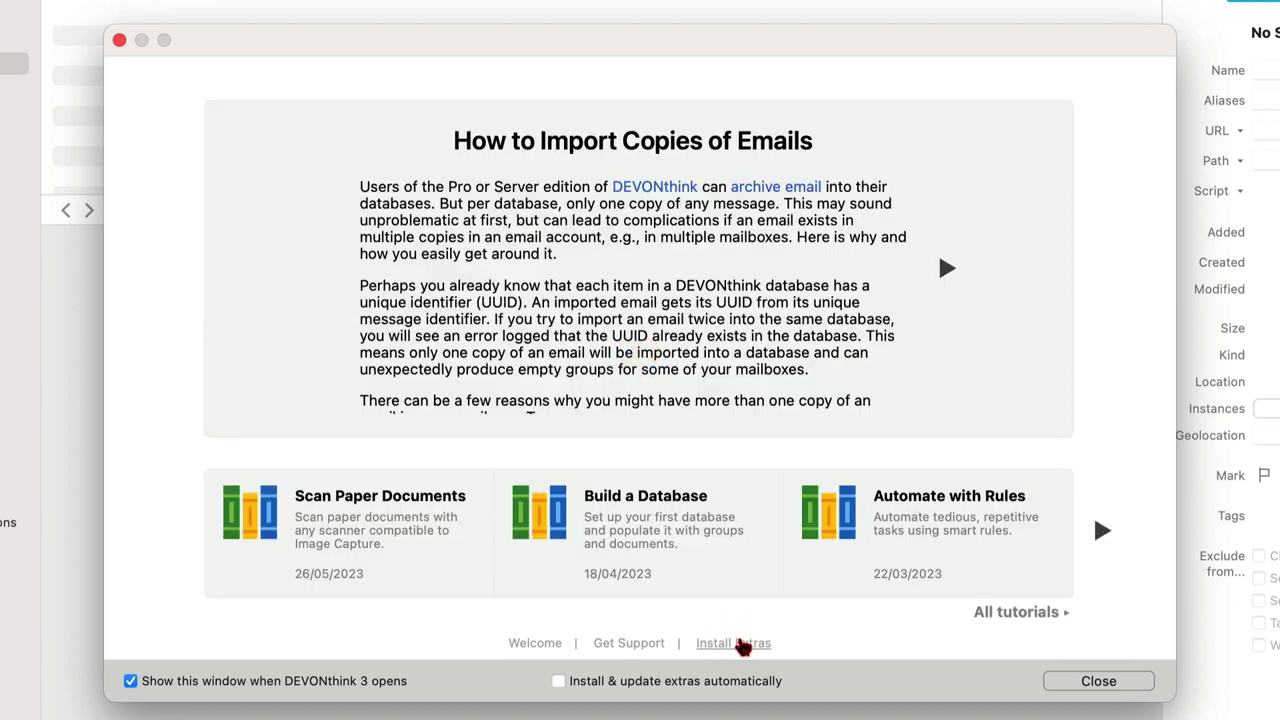
left_click(1103, 532)
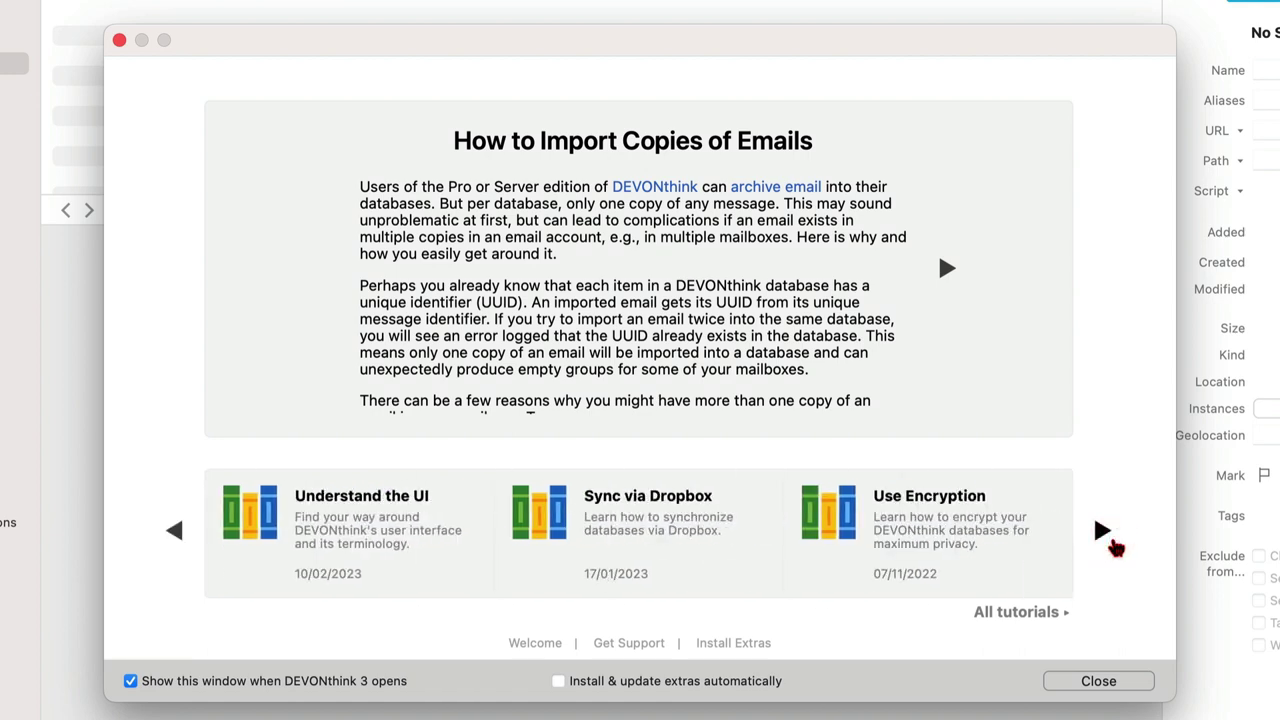
left_click(976, 522)
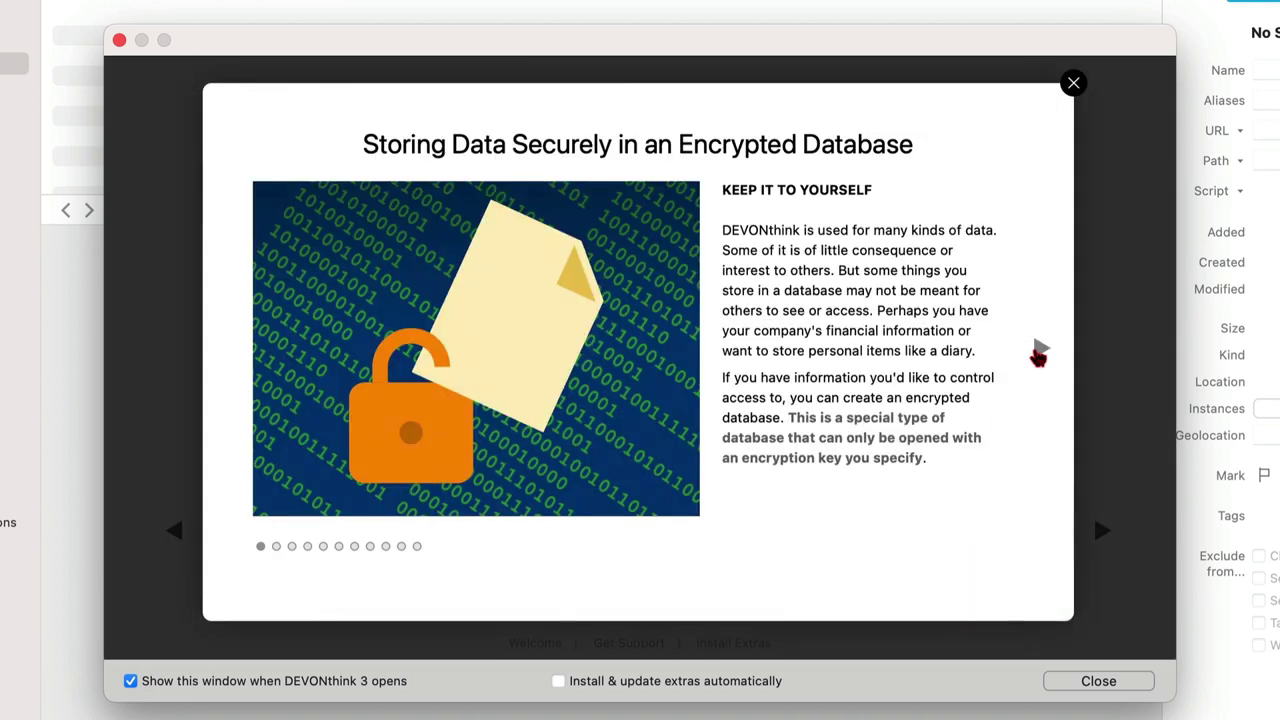
- Page through the encryption tutorial, close it, and turn off showing the welcome window at launch
left_click(1038, 350)
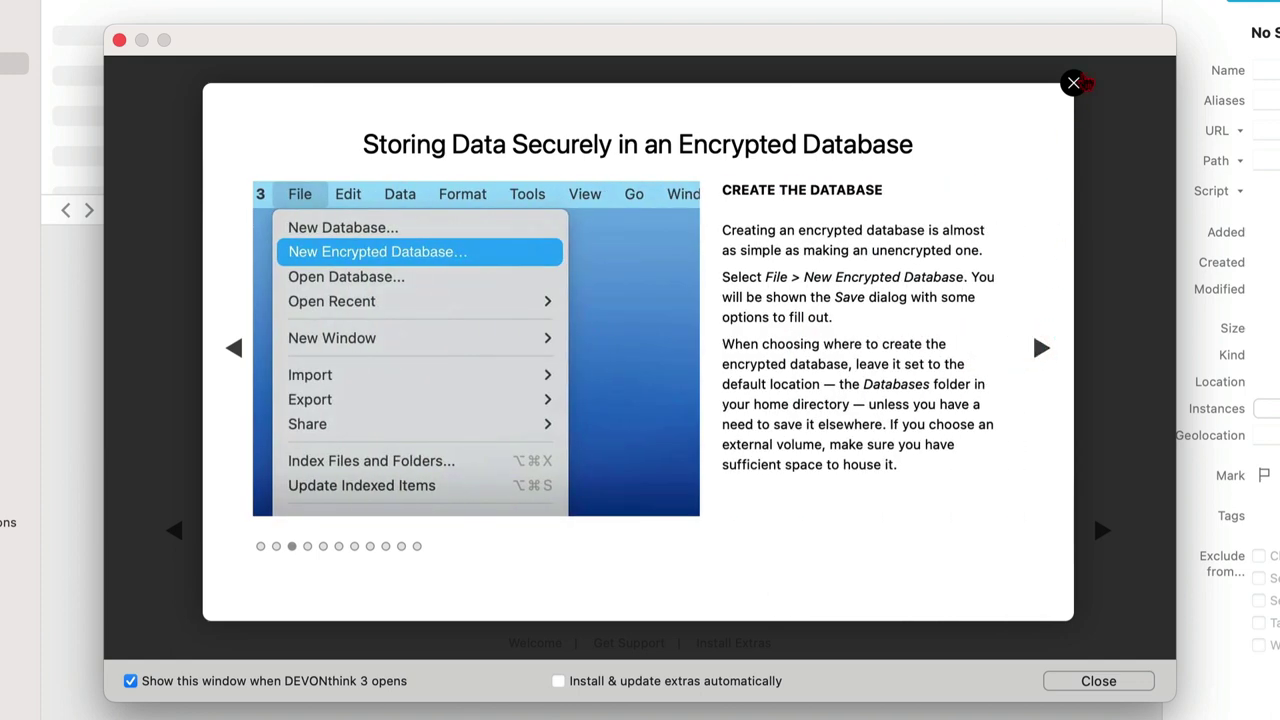
left_click(1074, 82)
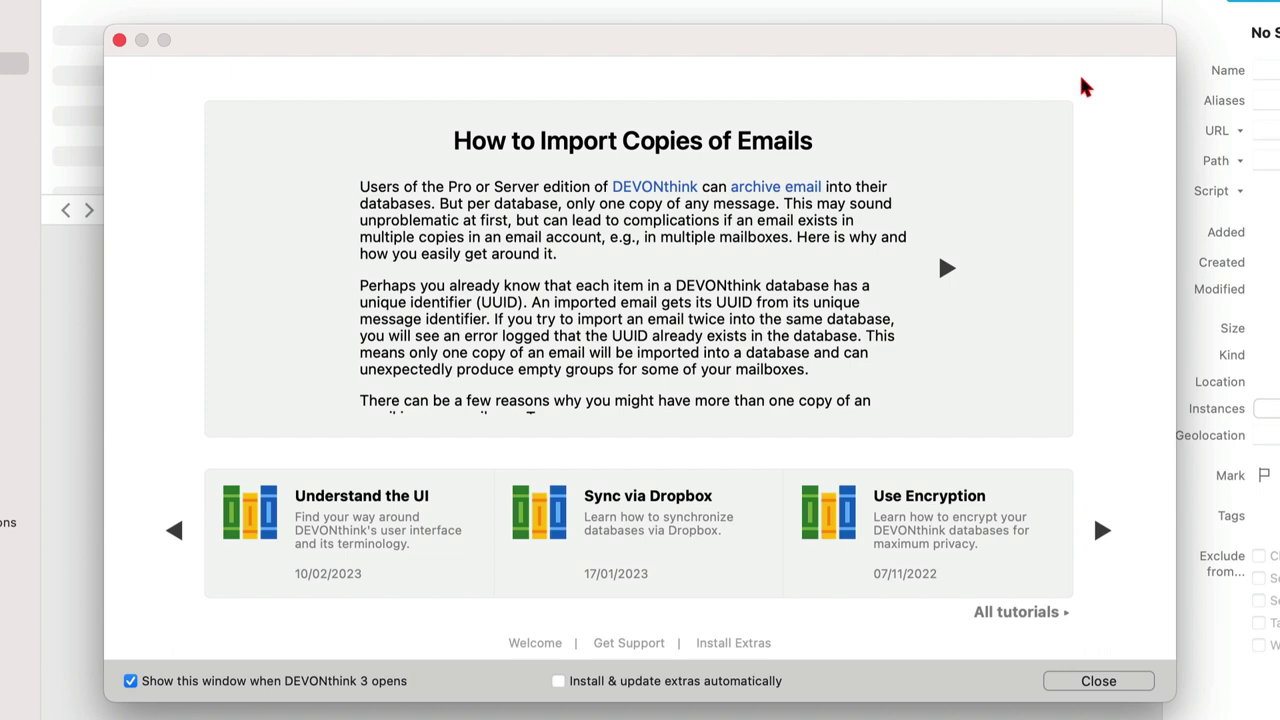
left_click(130, 681)
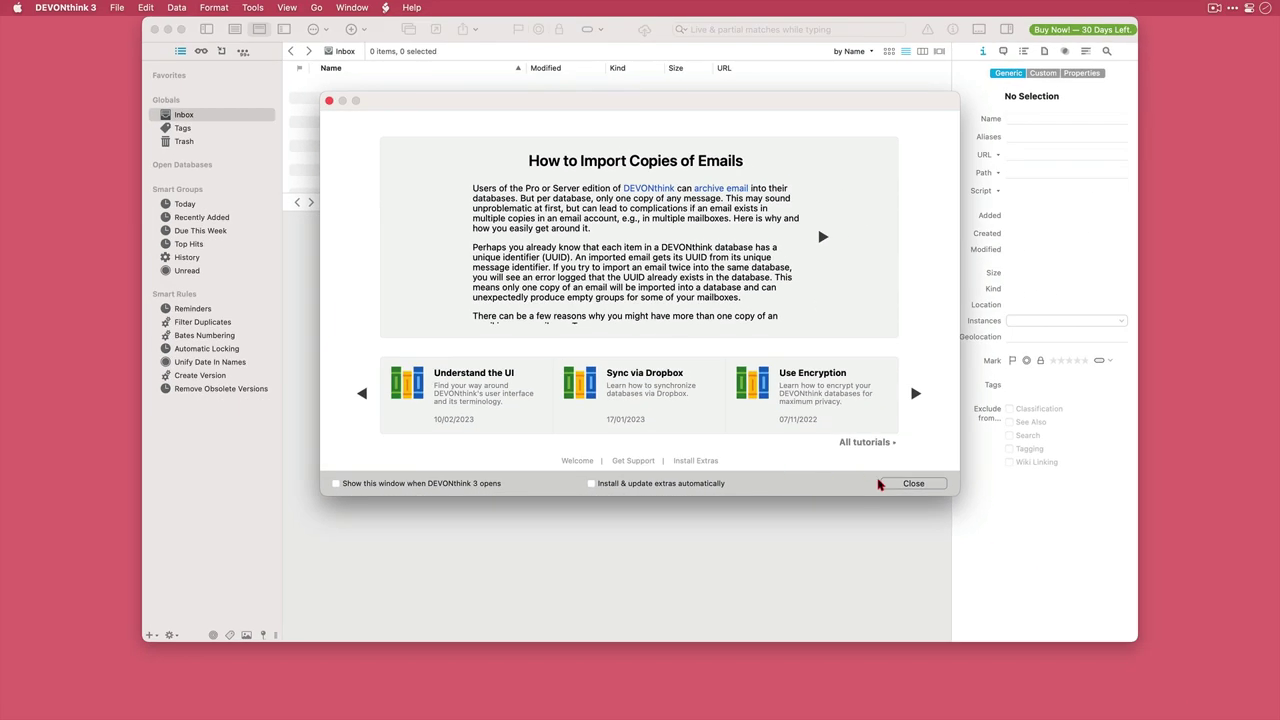
- Close the welcome window, then open and dismiss the DEVONthink 3 application menu
left_click(1098, 681)
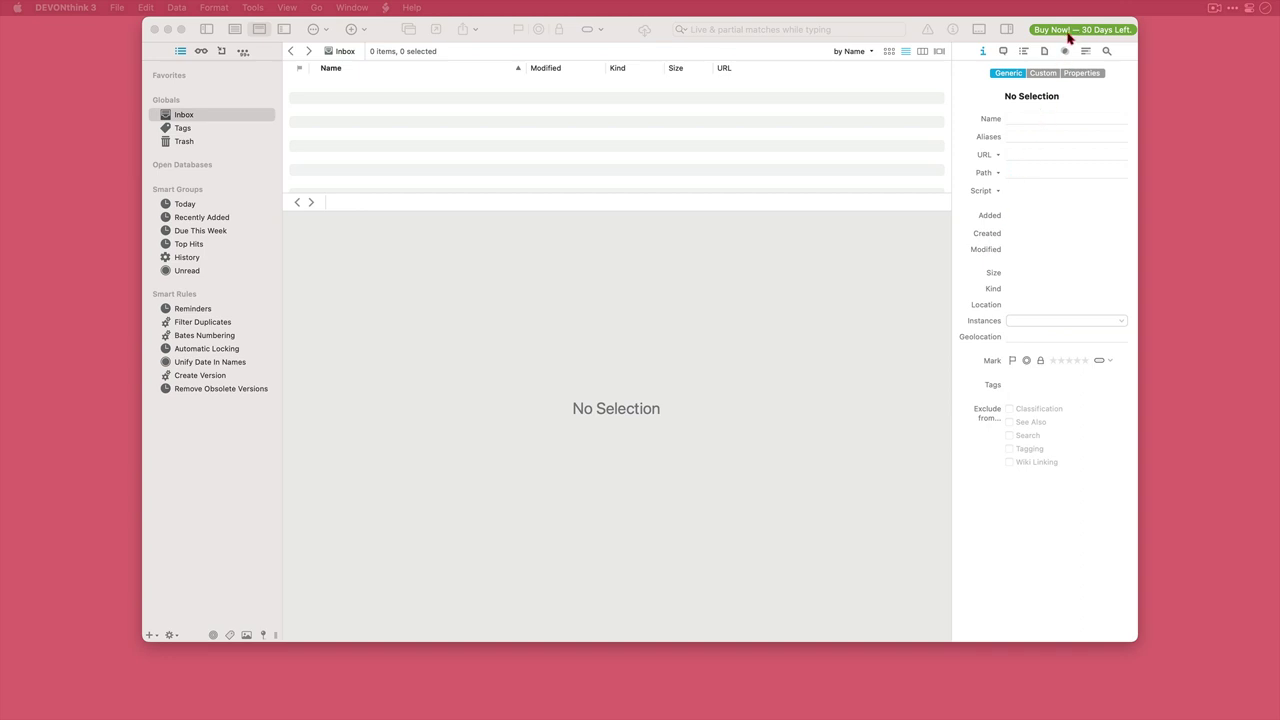
left_click(70, 8)
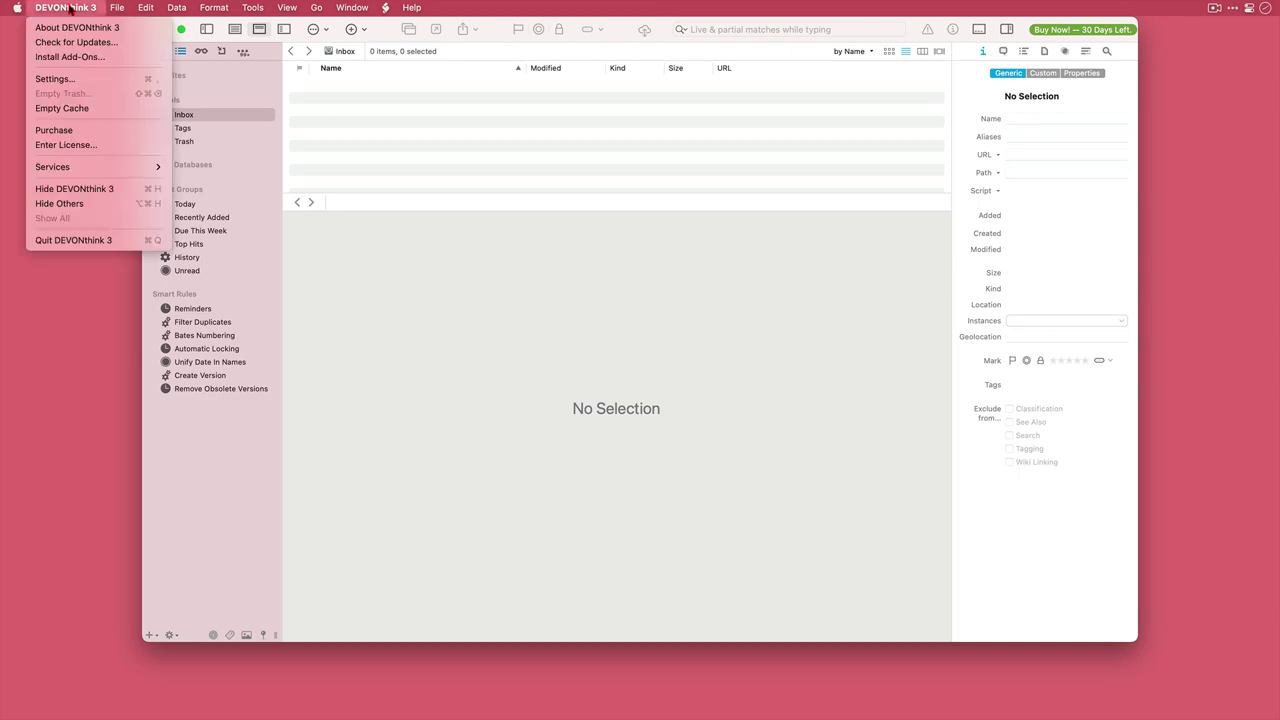
left_click(83, 145)
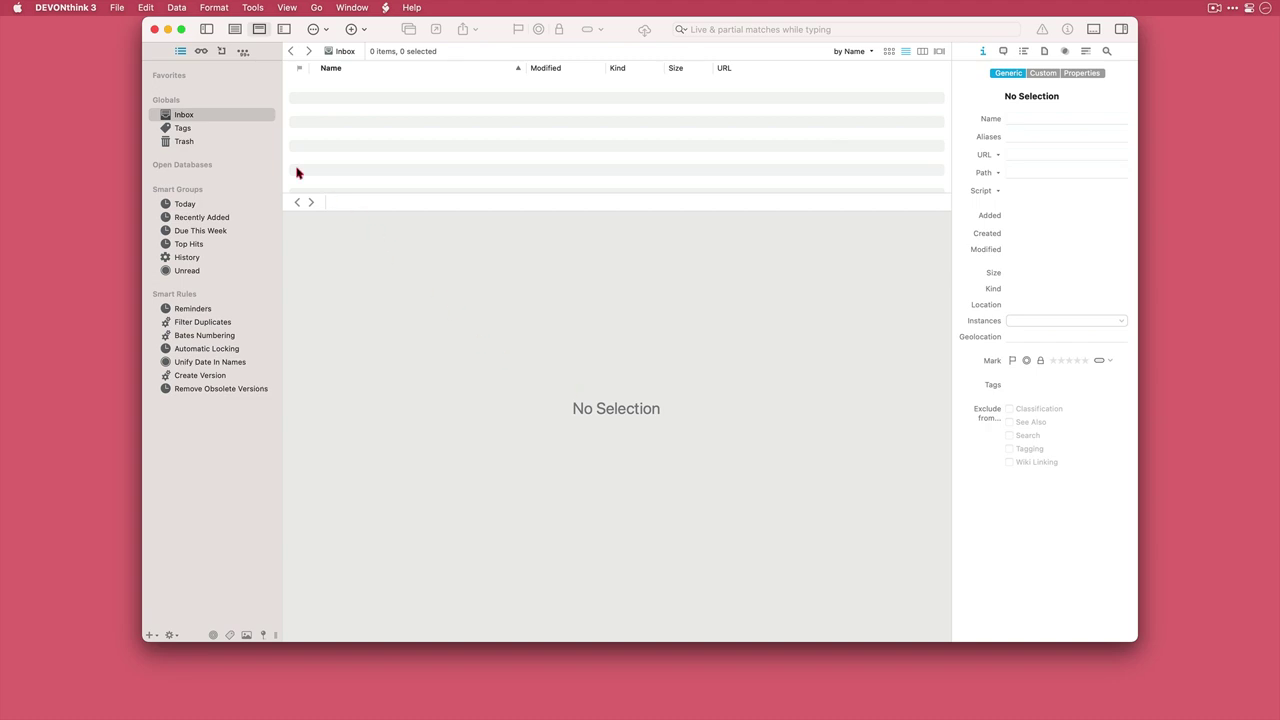
- Create a new database named 'Recipes' saved in the Databases folder
left_click(117, 8)
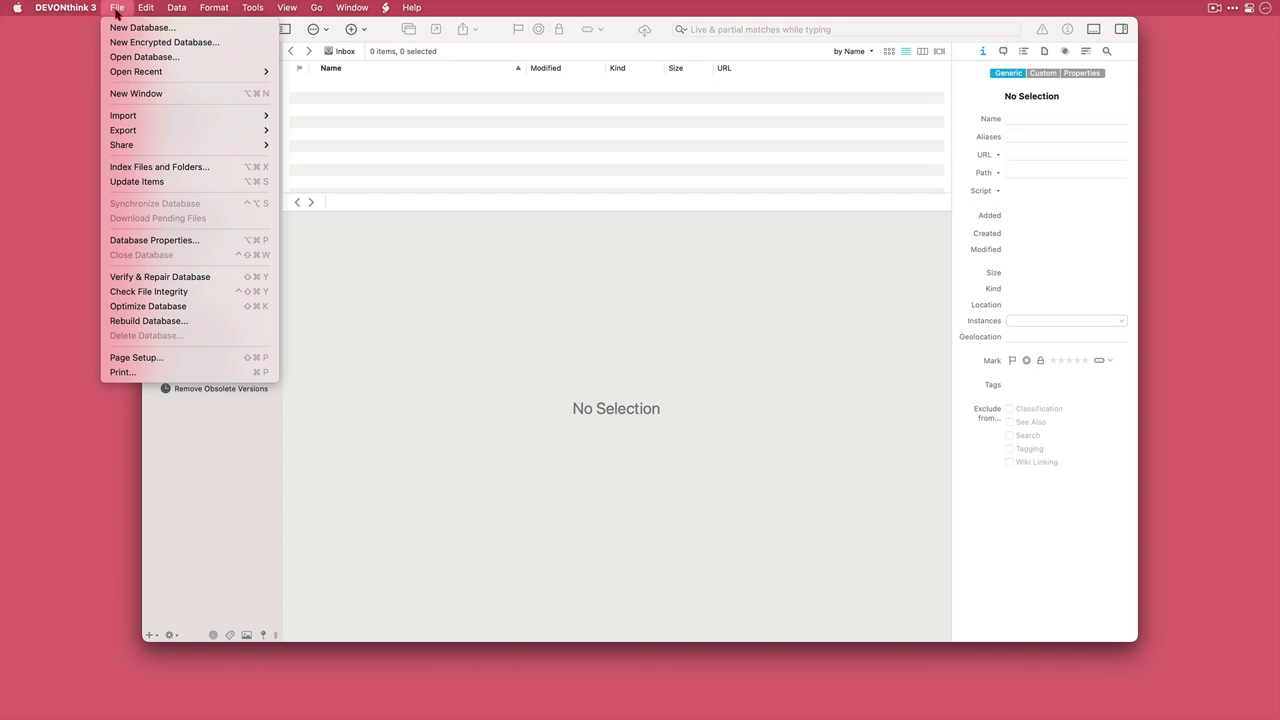
left_click(115, 27)
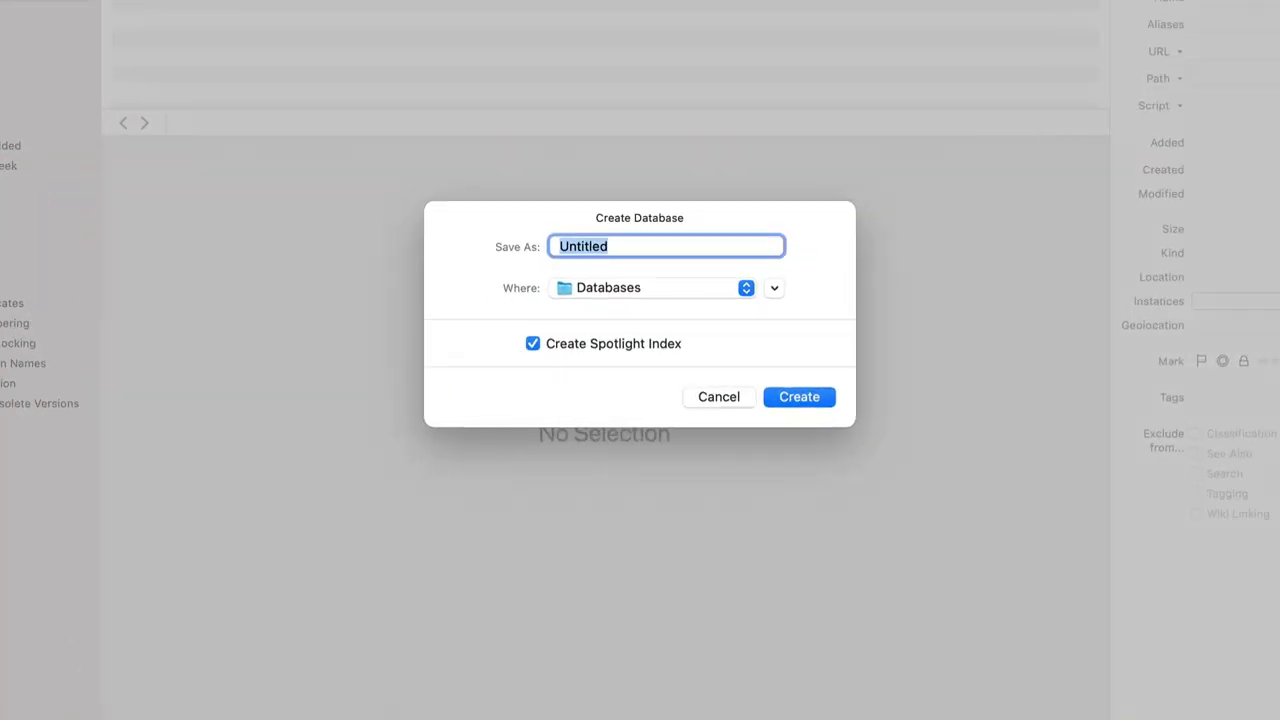
type("Recipes")
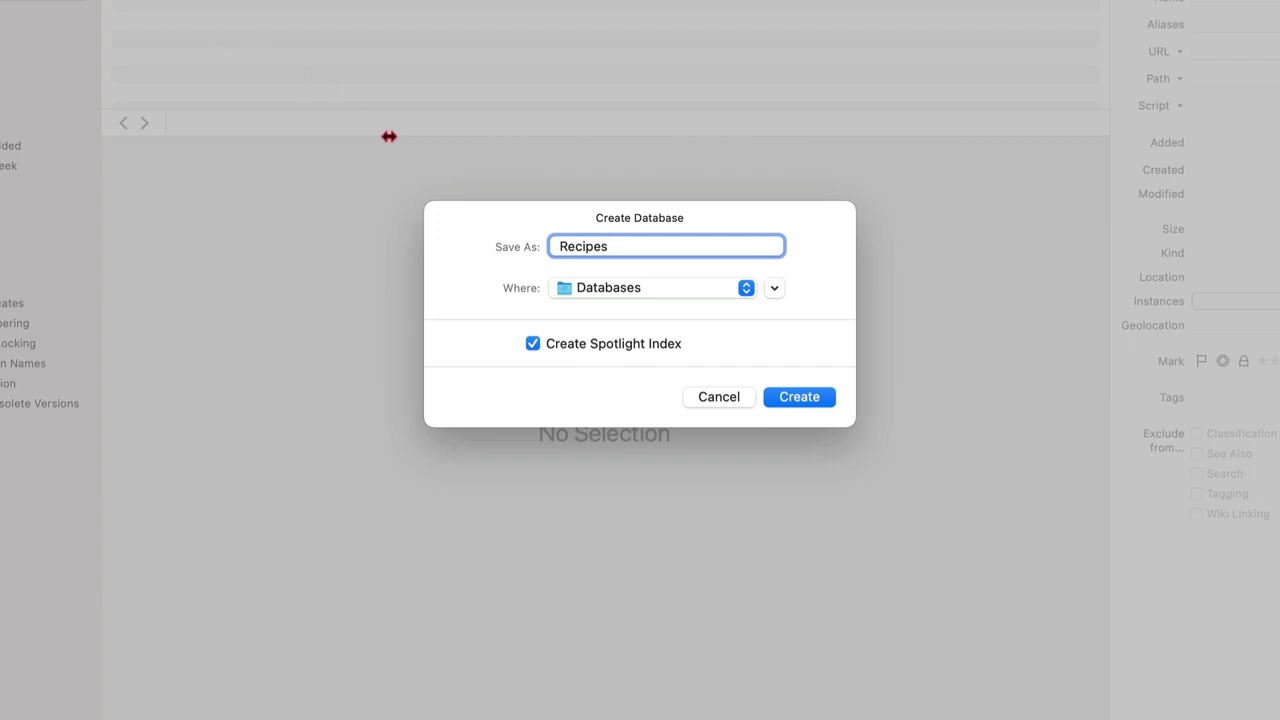
left_click(746, 288)
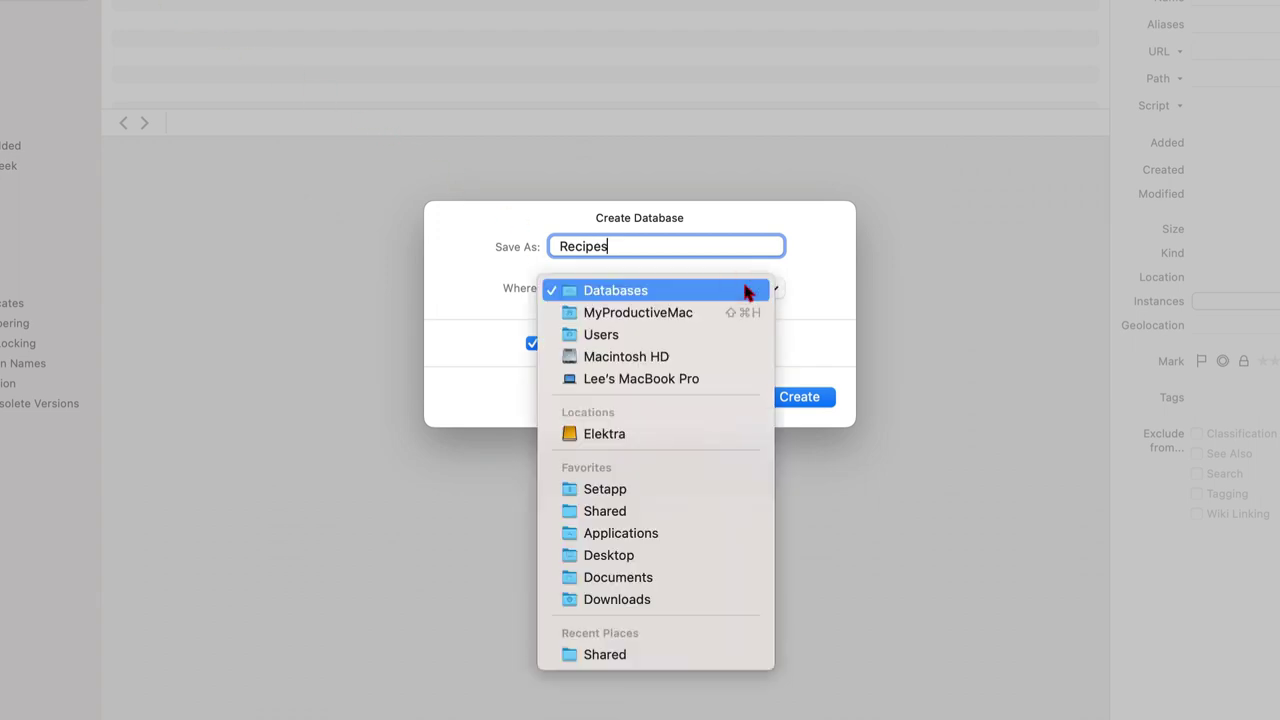
left_click(745, 290)
left_click(777, 289)
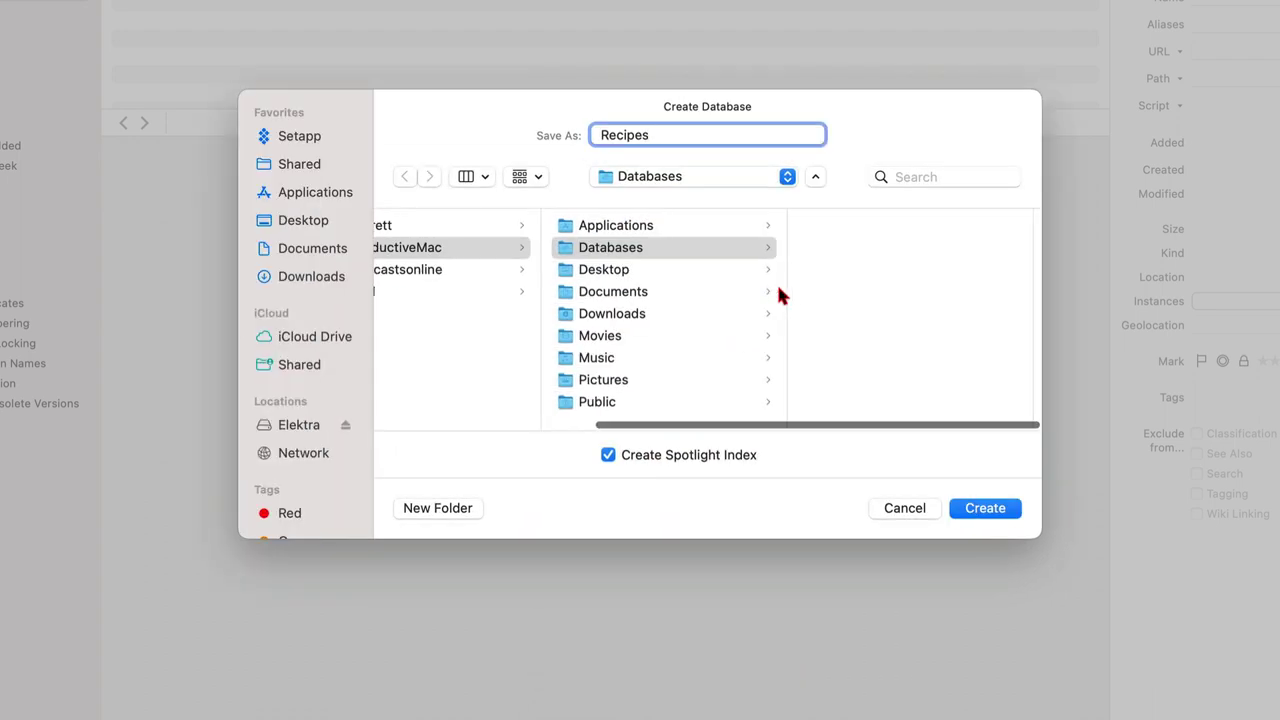
scroll(776, 282, "left", 5)
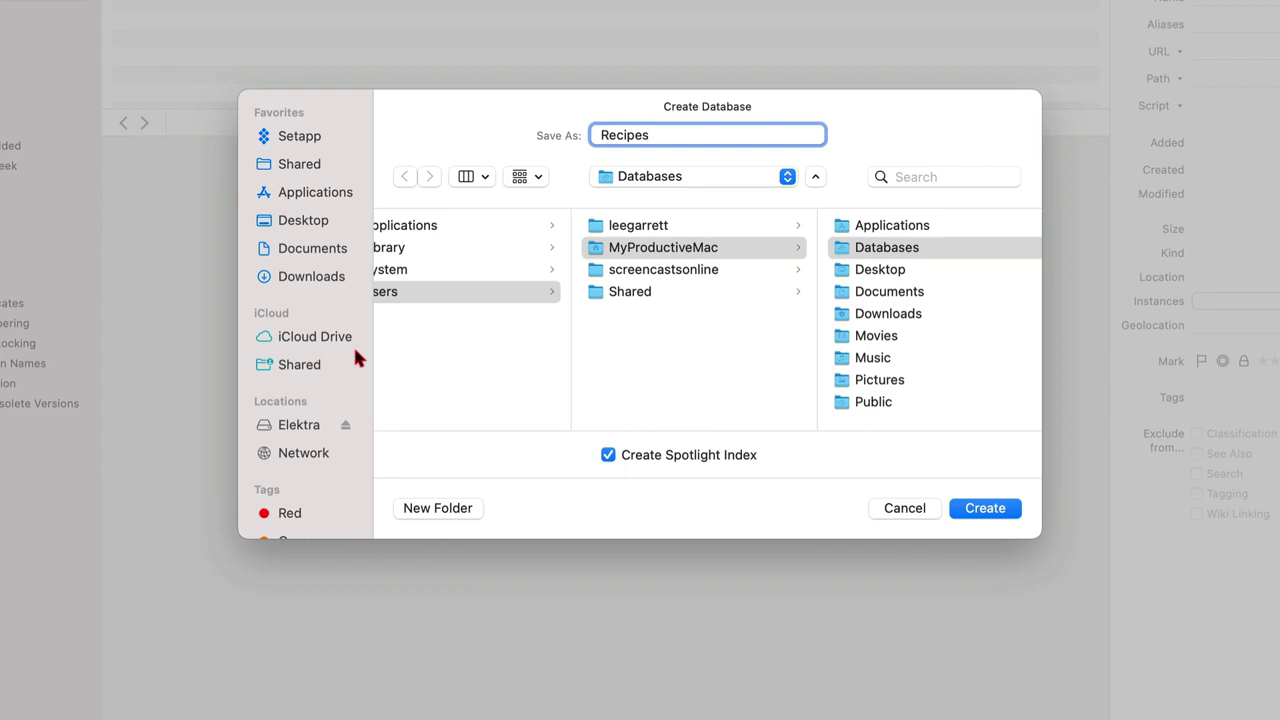
left_click(981, 510)
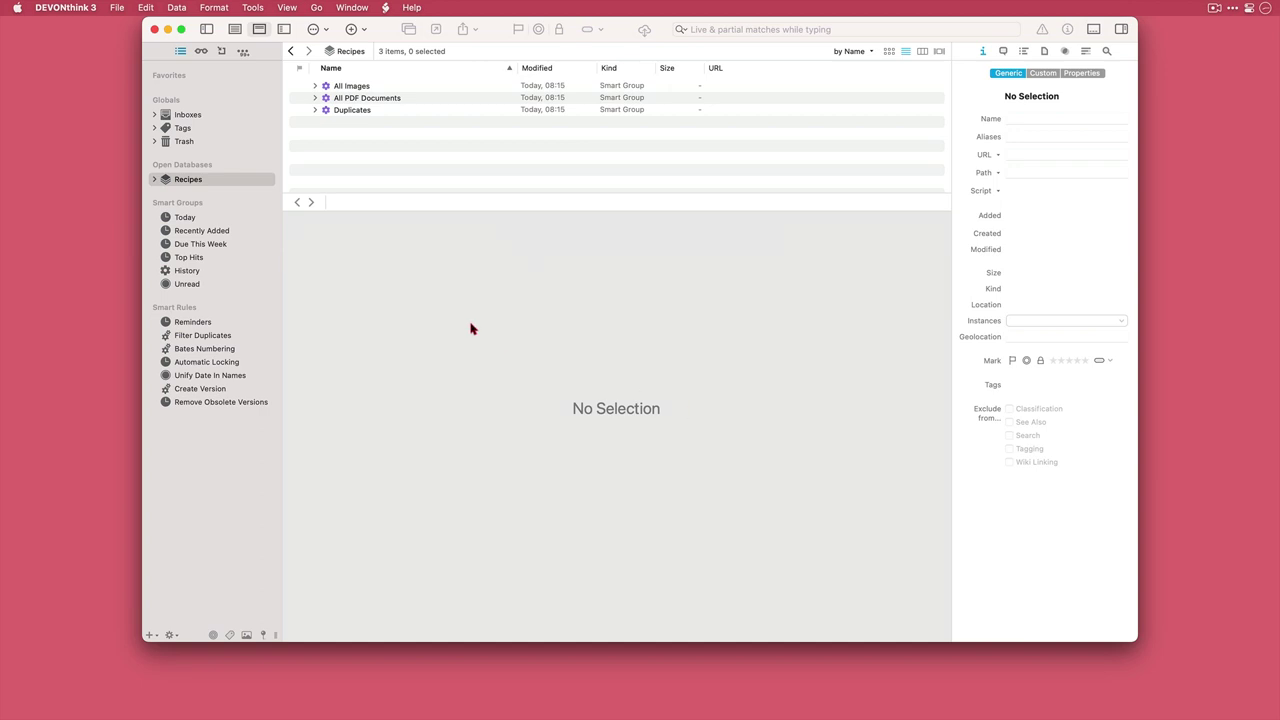
- Expand Recipes in the sidebar and try each view layout, ending on the list above the preview
left_click(154, 181)
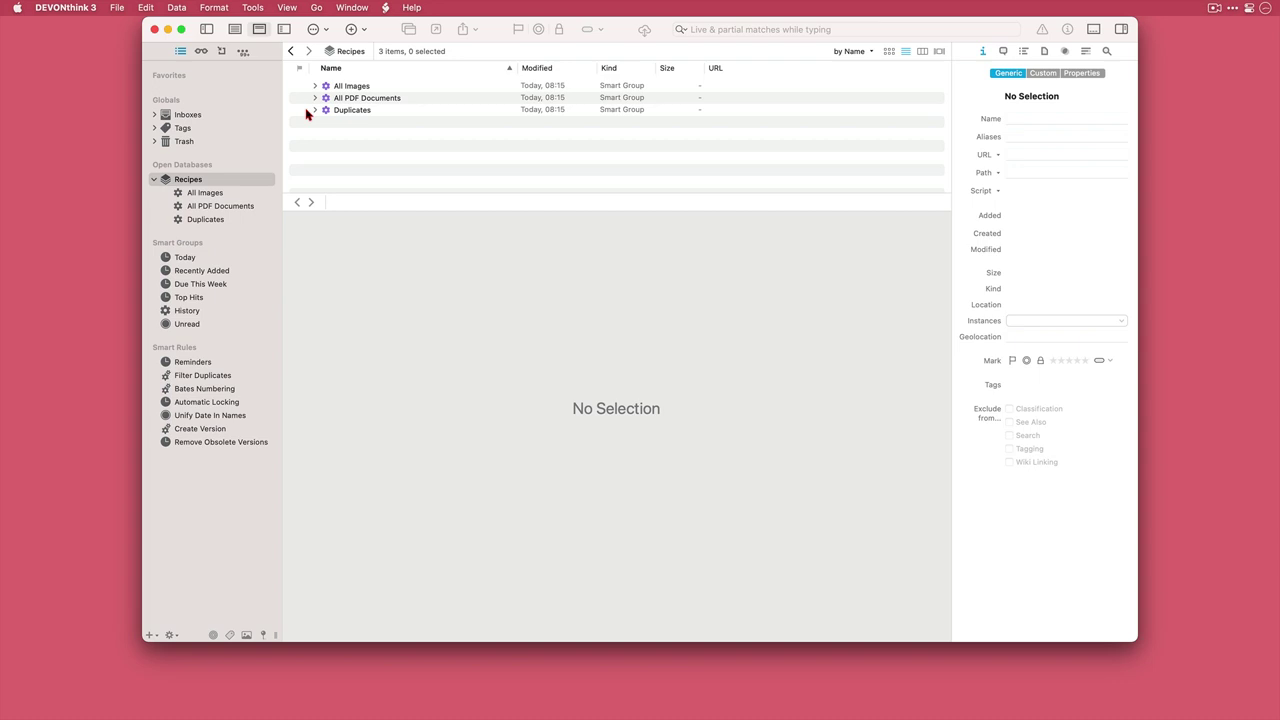
left_click(234, 30)
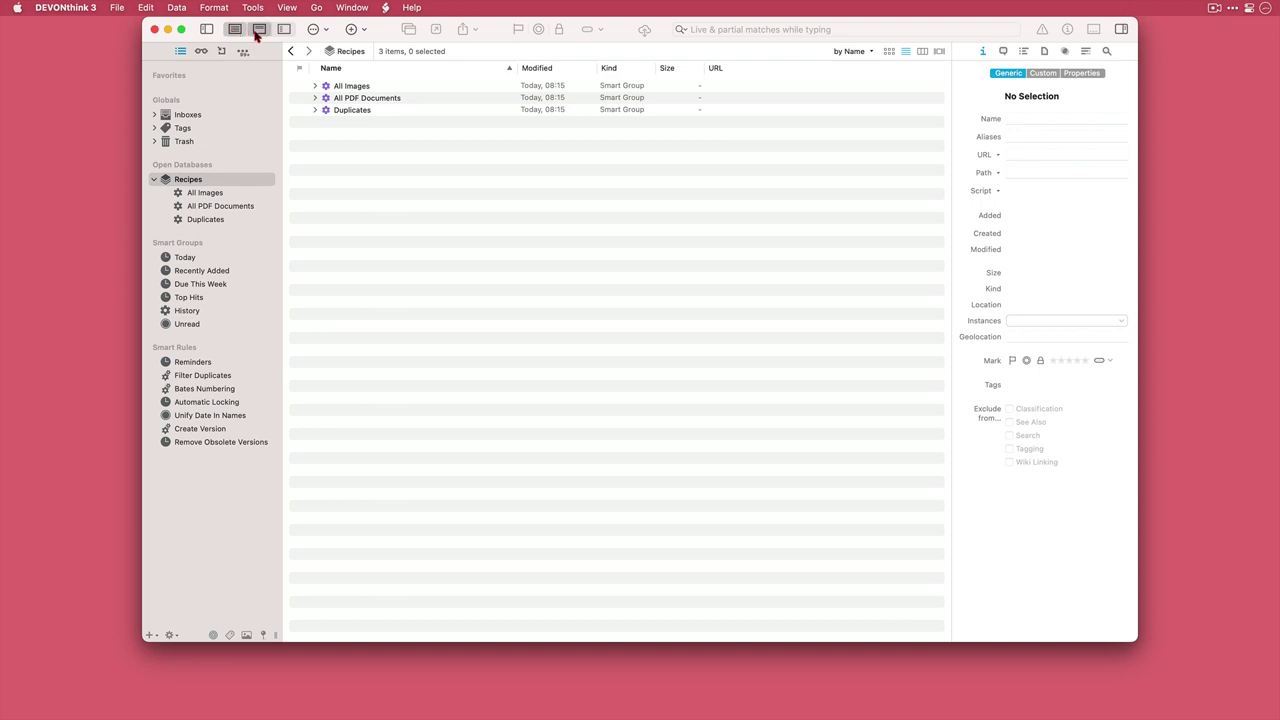
left_click(259, 30)
left_click(285, 30)
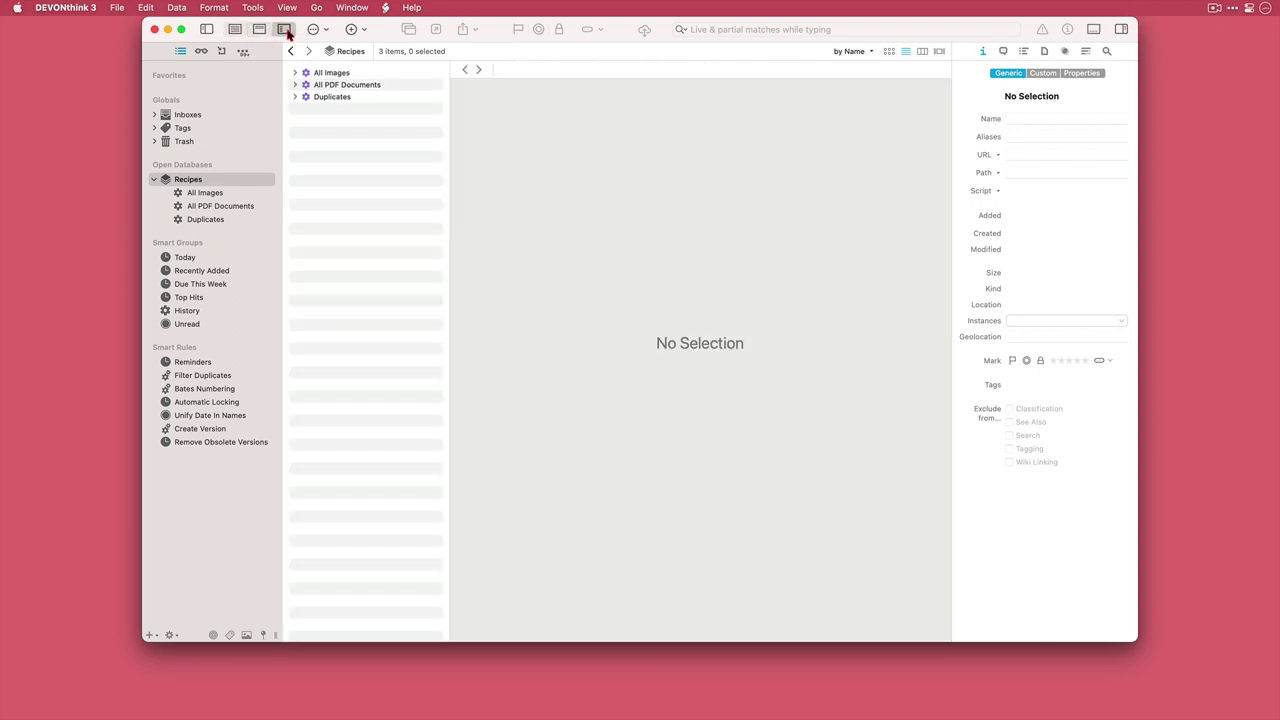
left_click(262, 30)
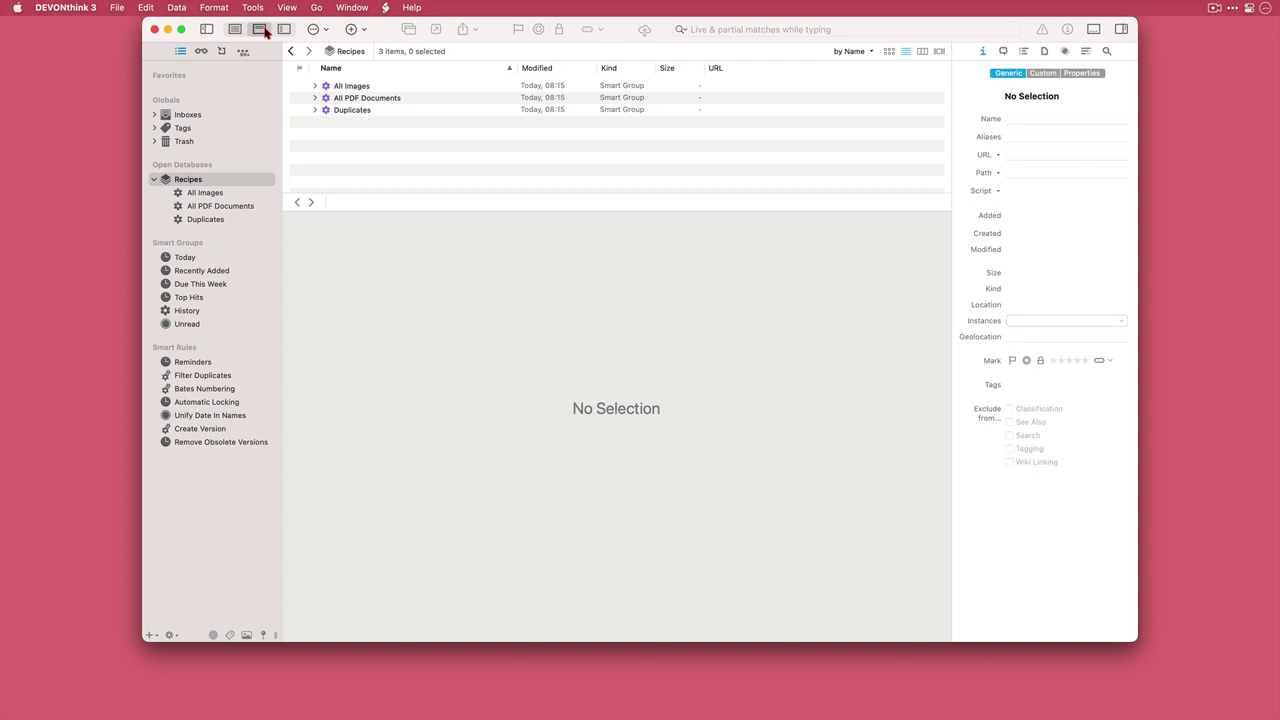
- Start a new encrypted database named 'MPM Finances' and enter and verify its password
left_click(118, 8)
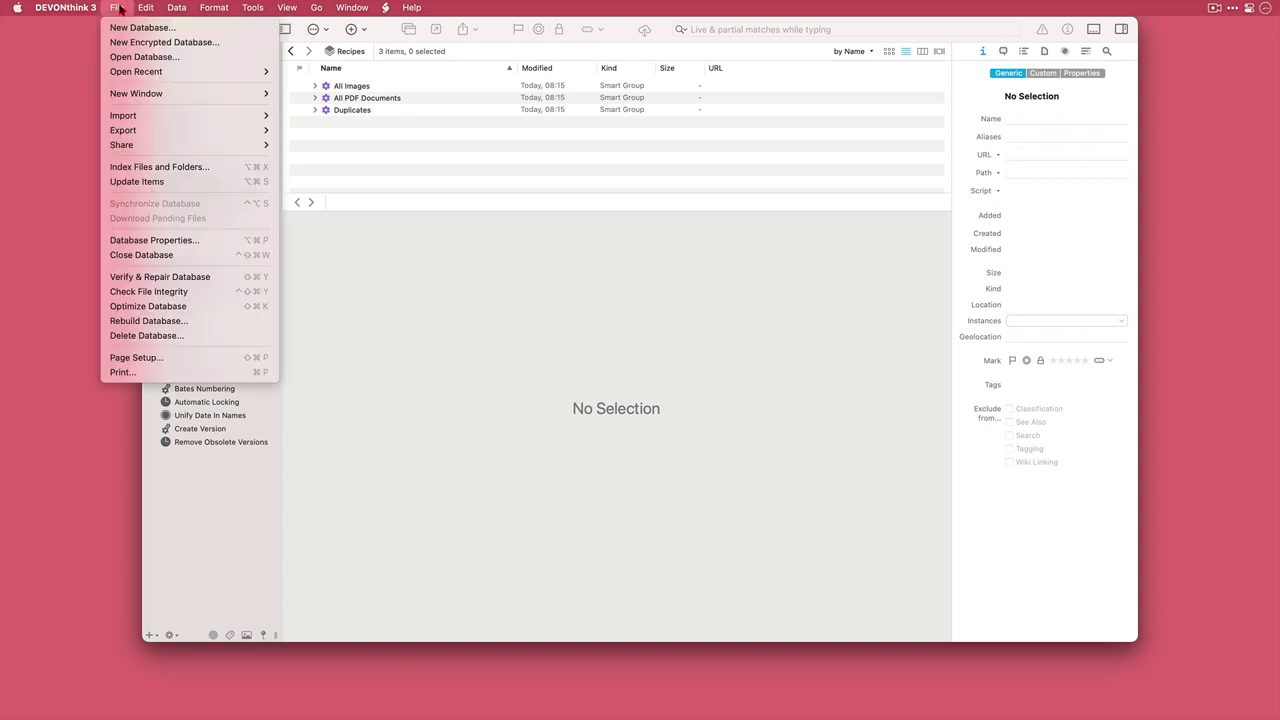
left_click(115, 42)
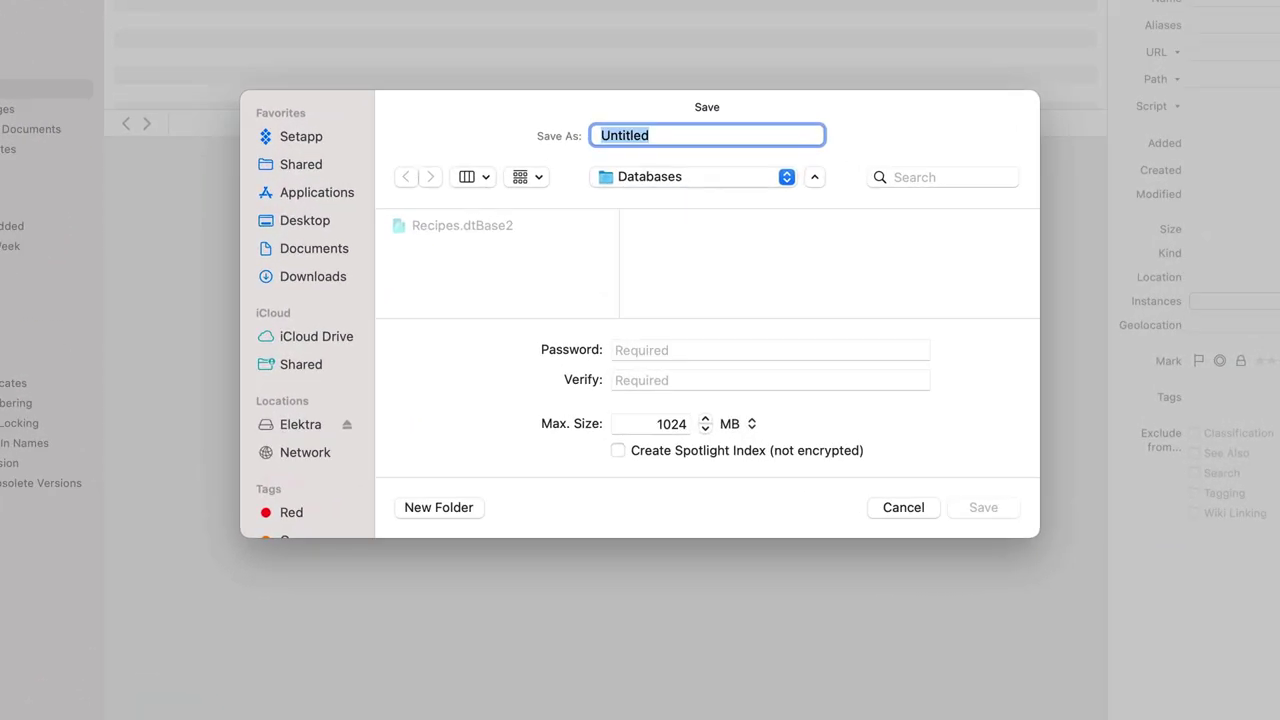
type("MPM Finances")
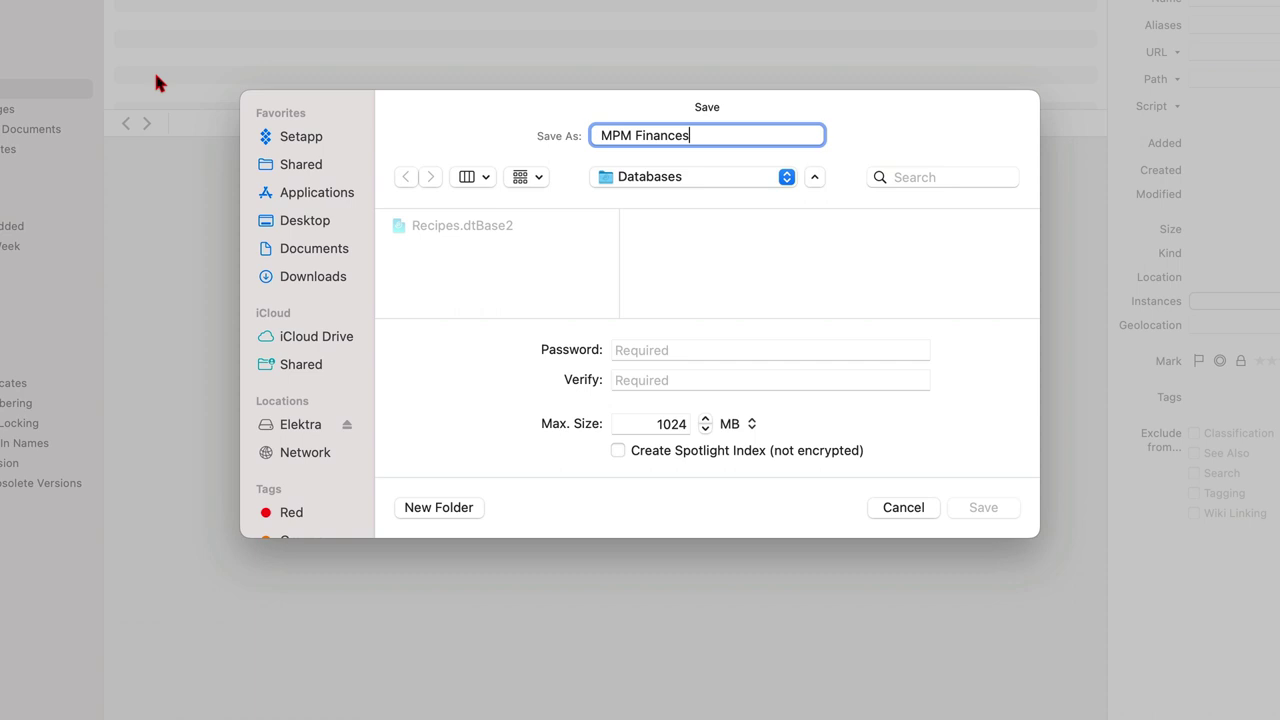
left_click(643, 352)
type("•••••••••••••")
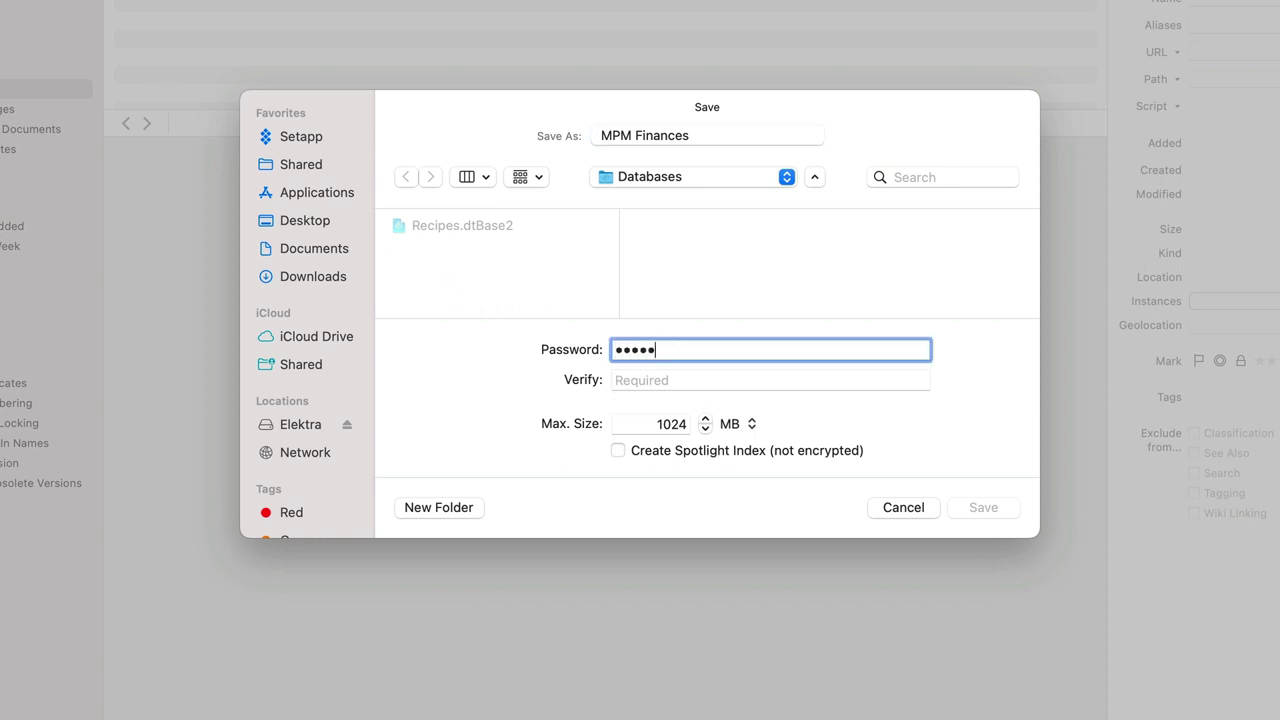
key("Tab")
type("••••••")
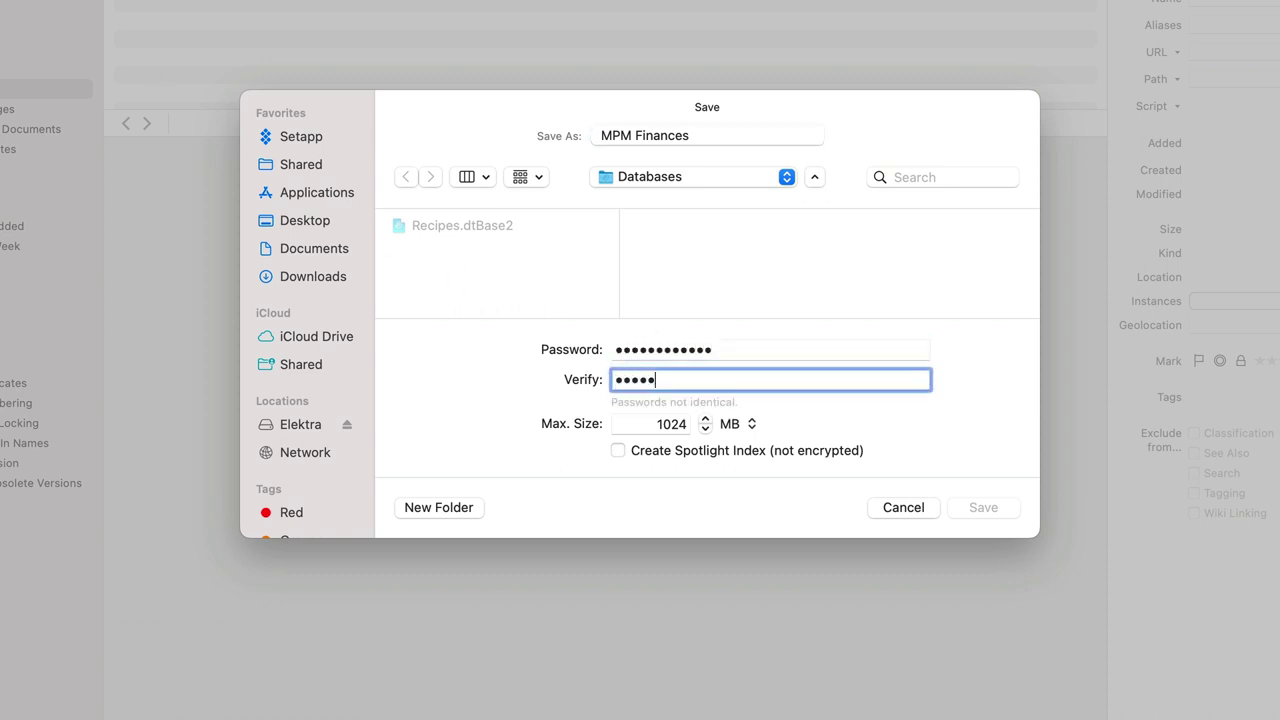
type("•••••••")
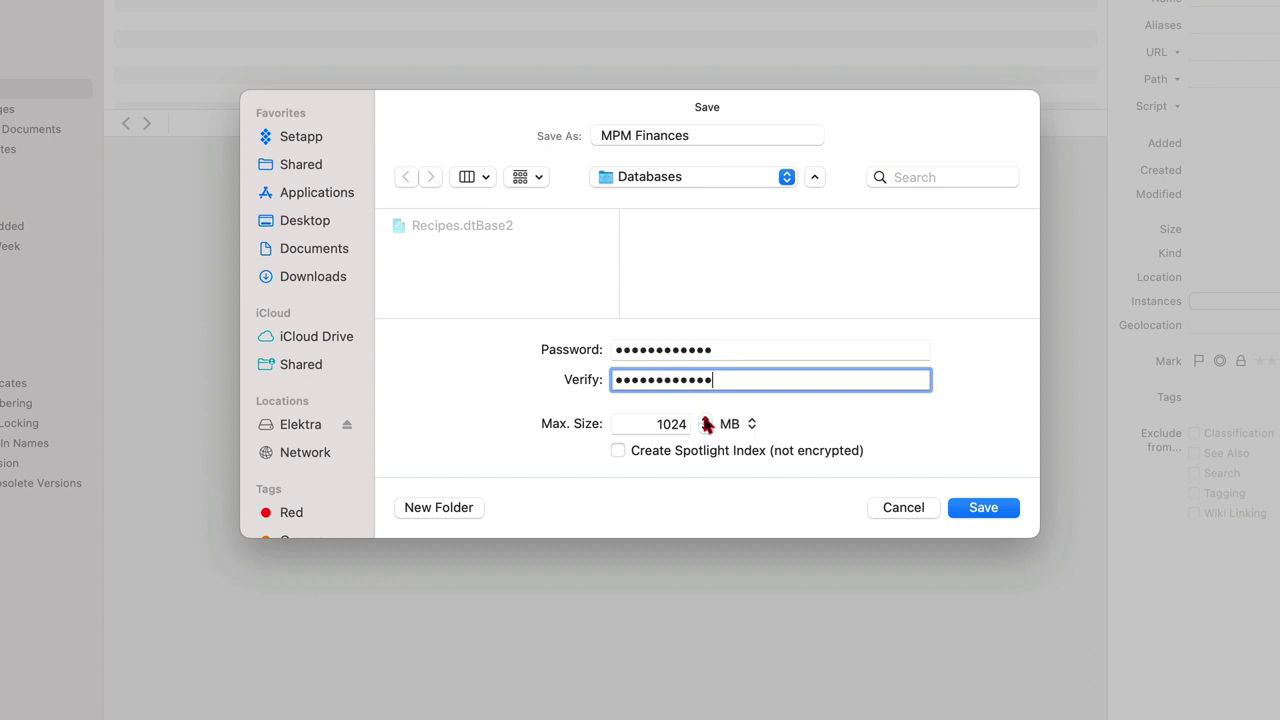
- Set its maximum size to 20 GB, tick Spotlight Index, and save the database
left_click(751, 423)
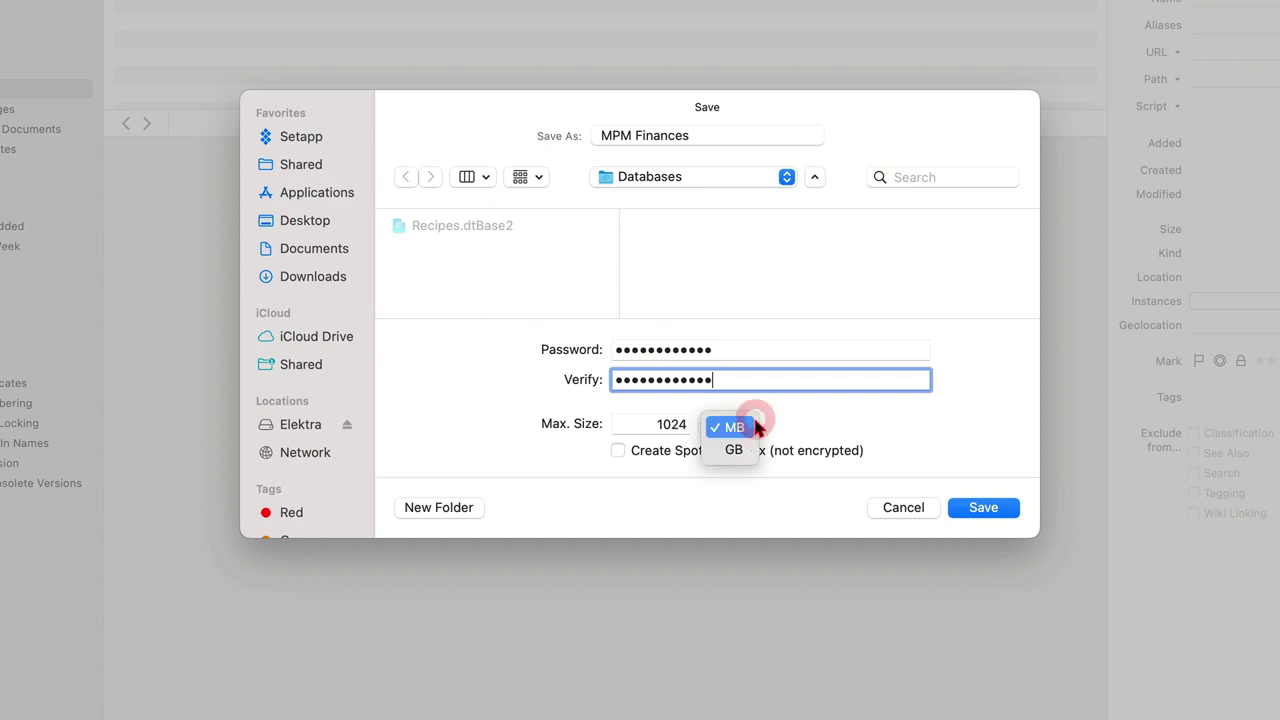
left_click(745, 450)
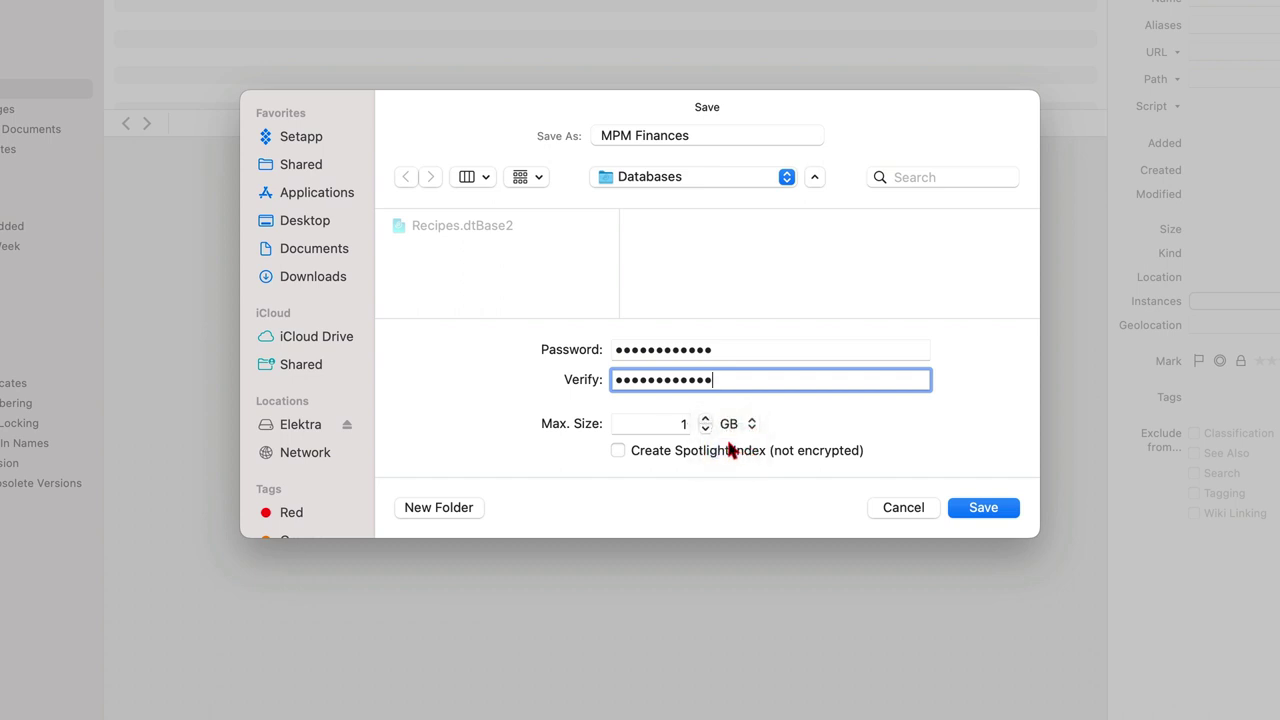
double_click(697, 428)
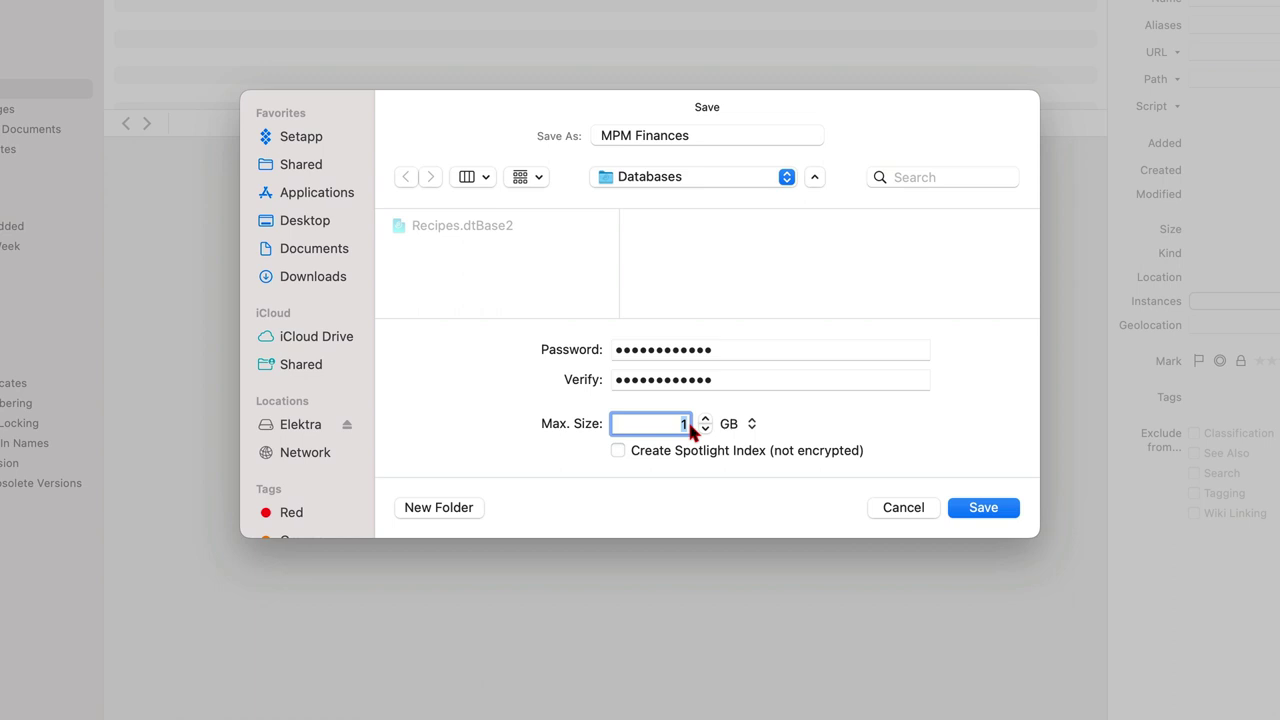
type("20")
left_click(618, 452)
left_click(972, 510)
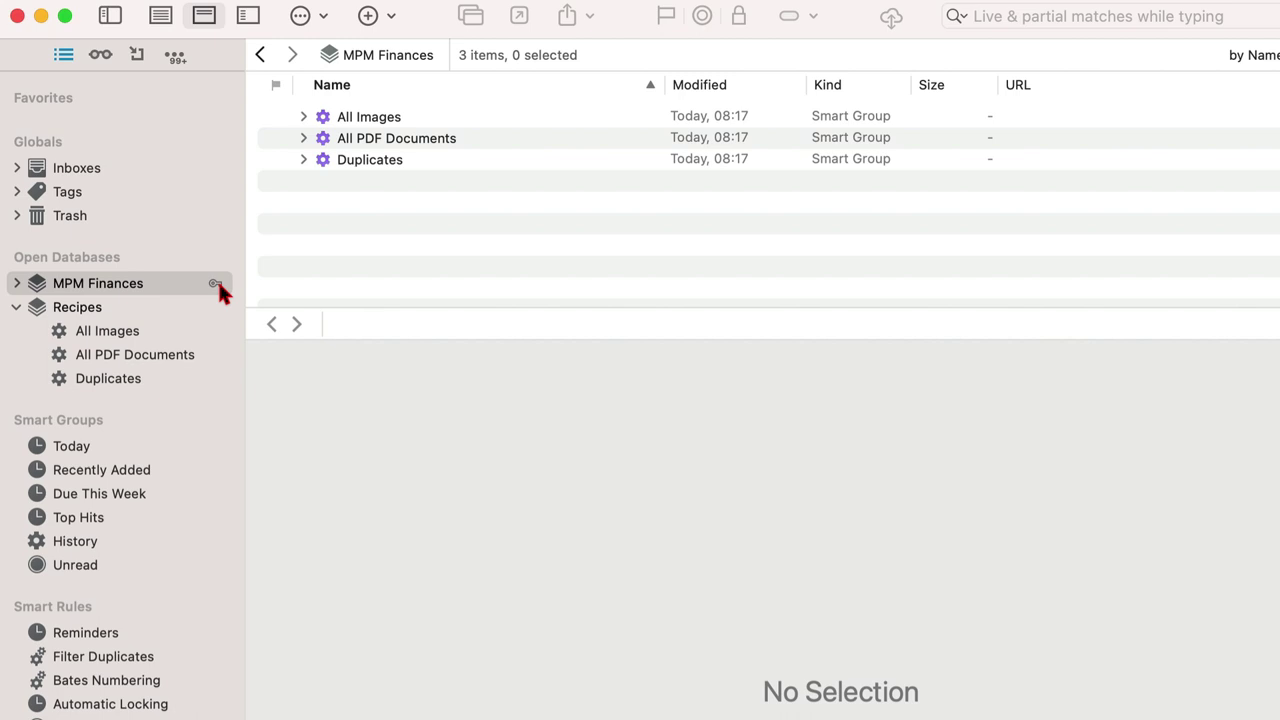
- Close the MPM Finances database and show the recent databases list
right_click(95, 286)
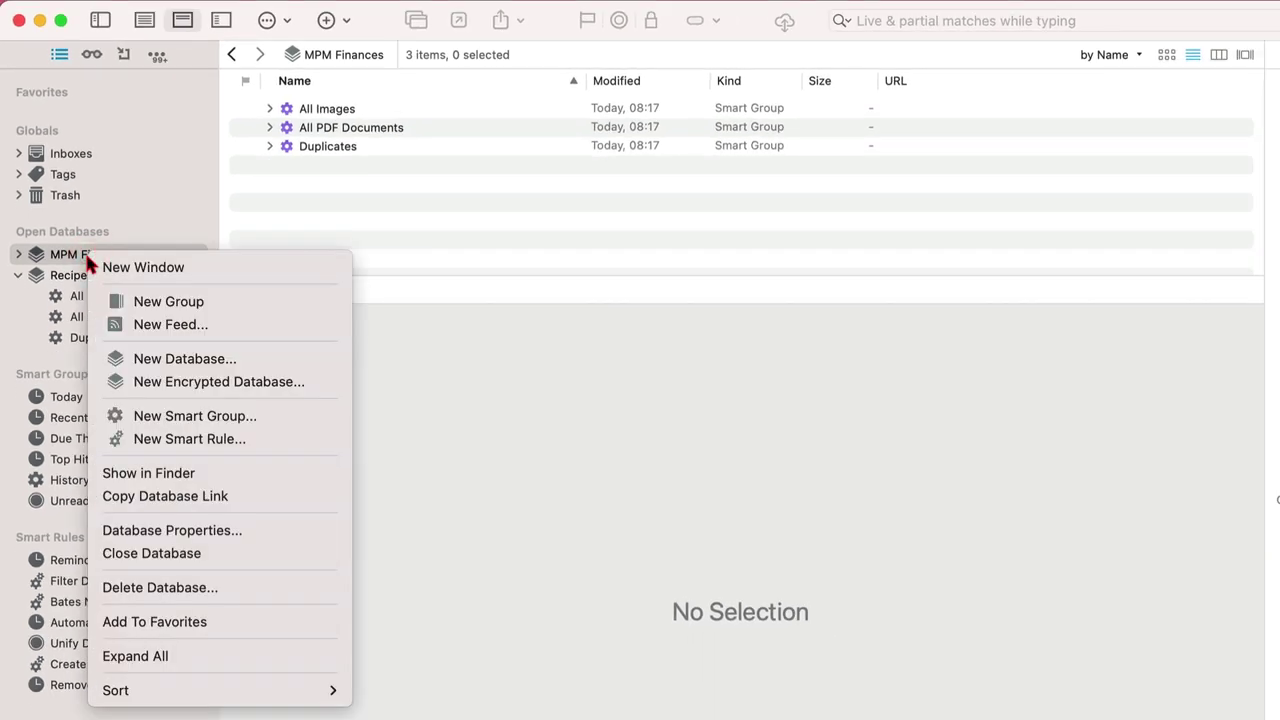
left_click(105, 553)
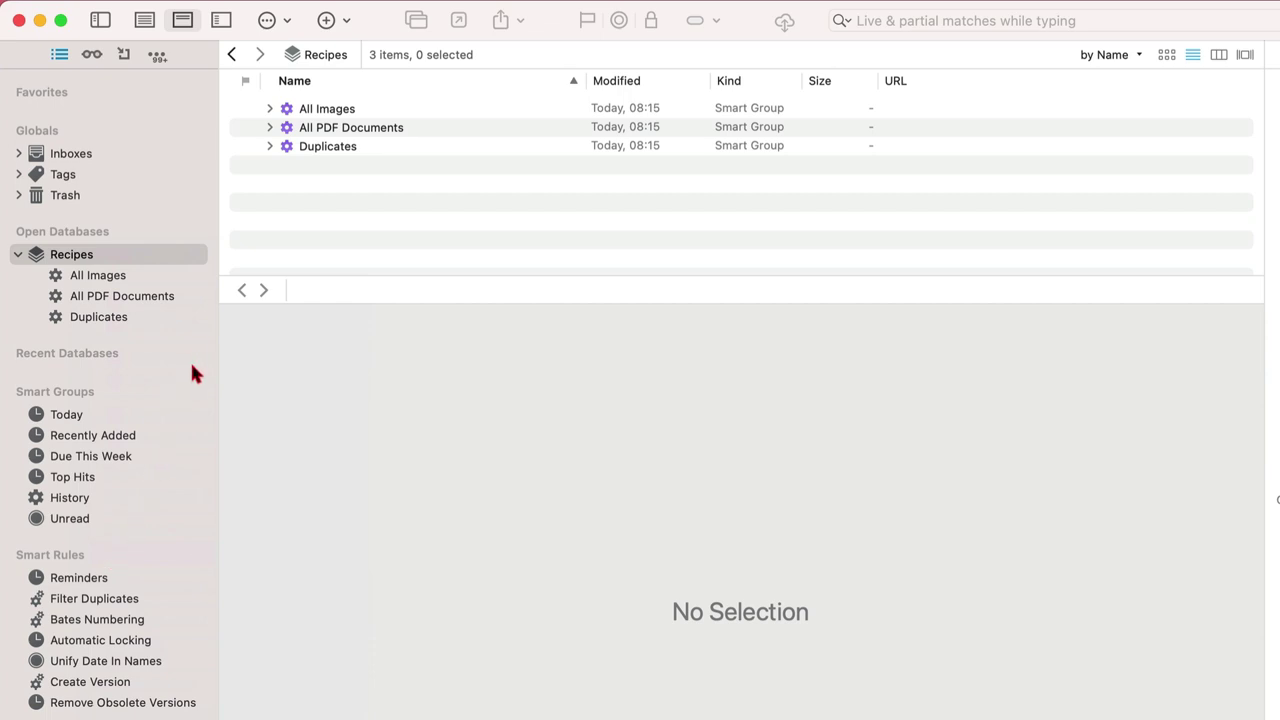
left_click(199, 355)
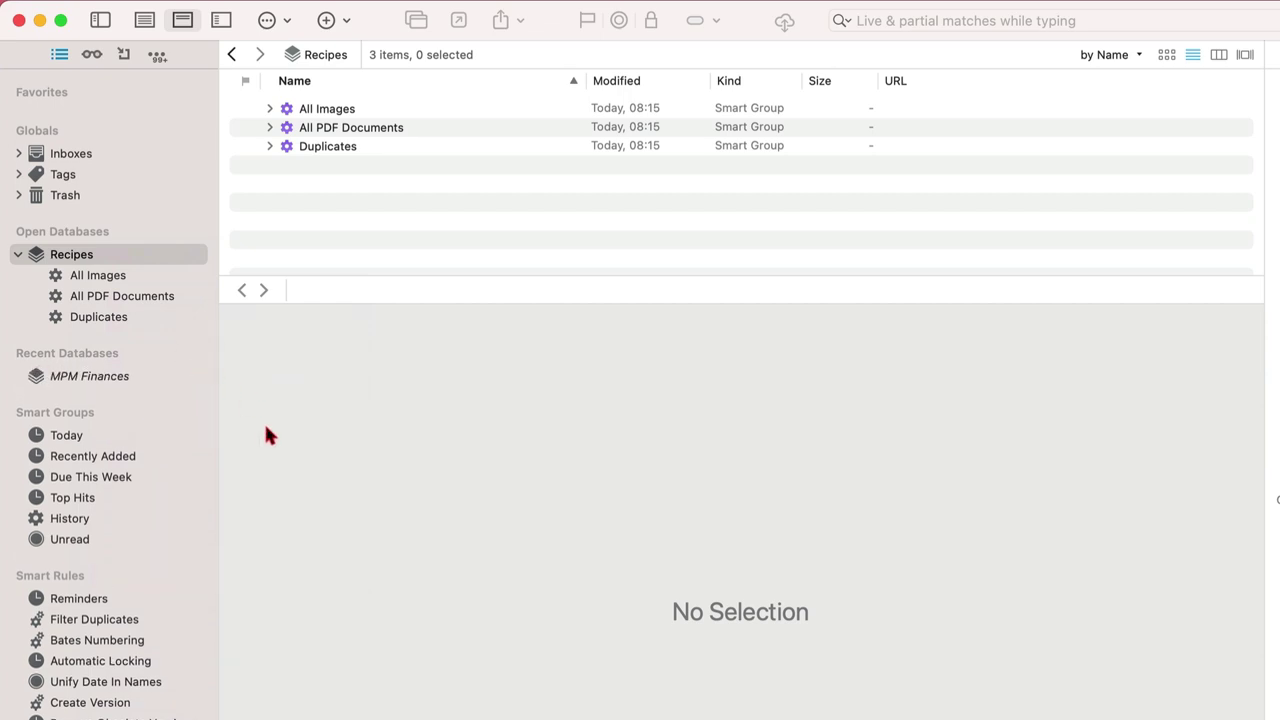
- Reopen MPM Finances from the recent databases, unlock it with its password, and decline Spotlight support
left_click(78, 376)
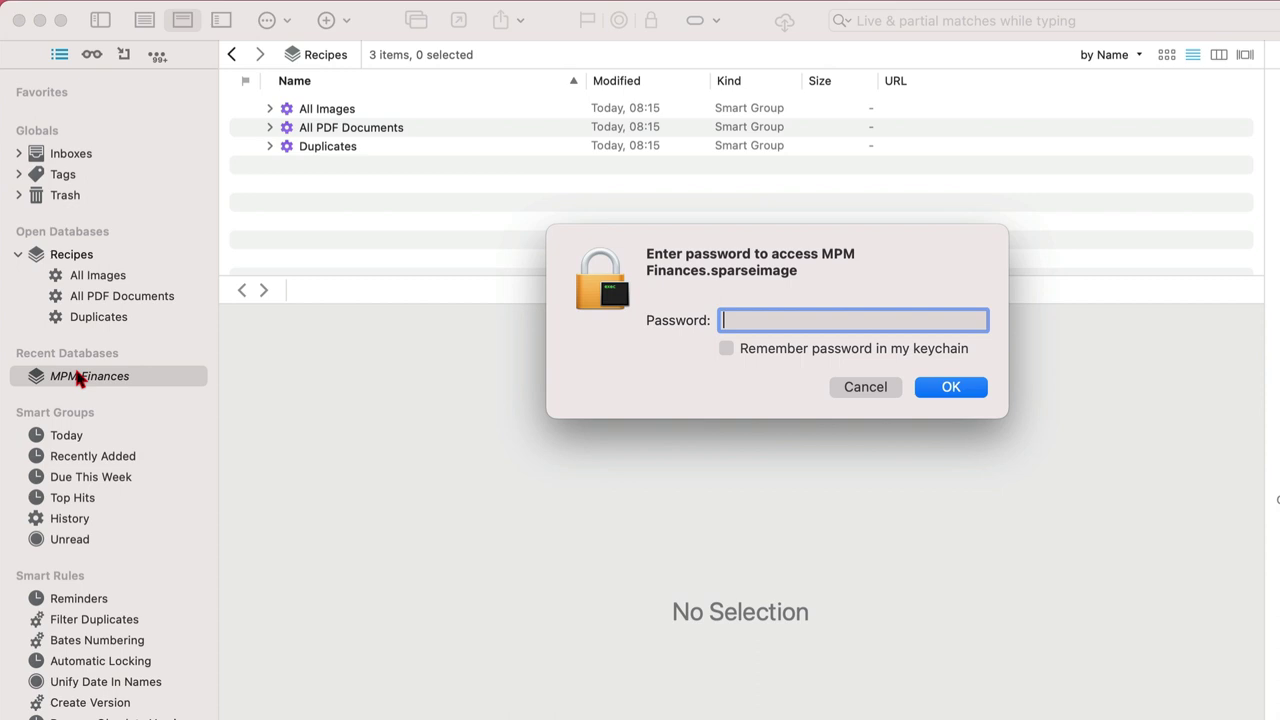
type("************")
key("Return")
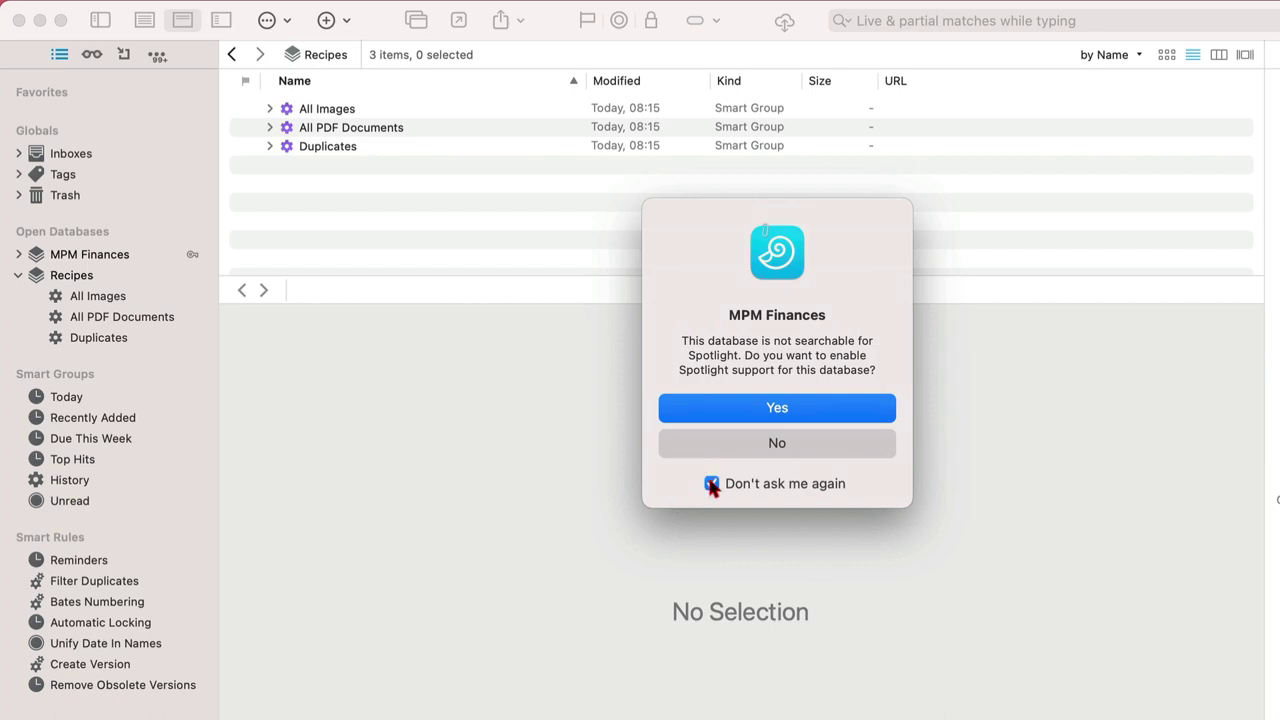
left_click(723, 448)
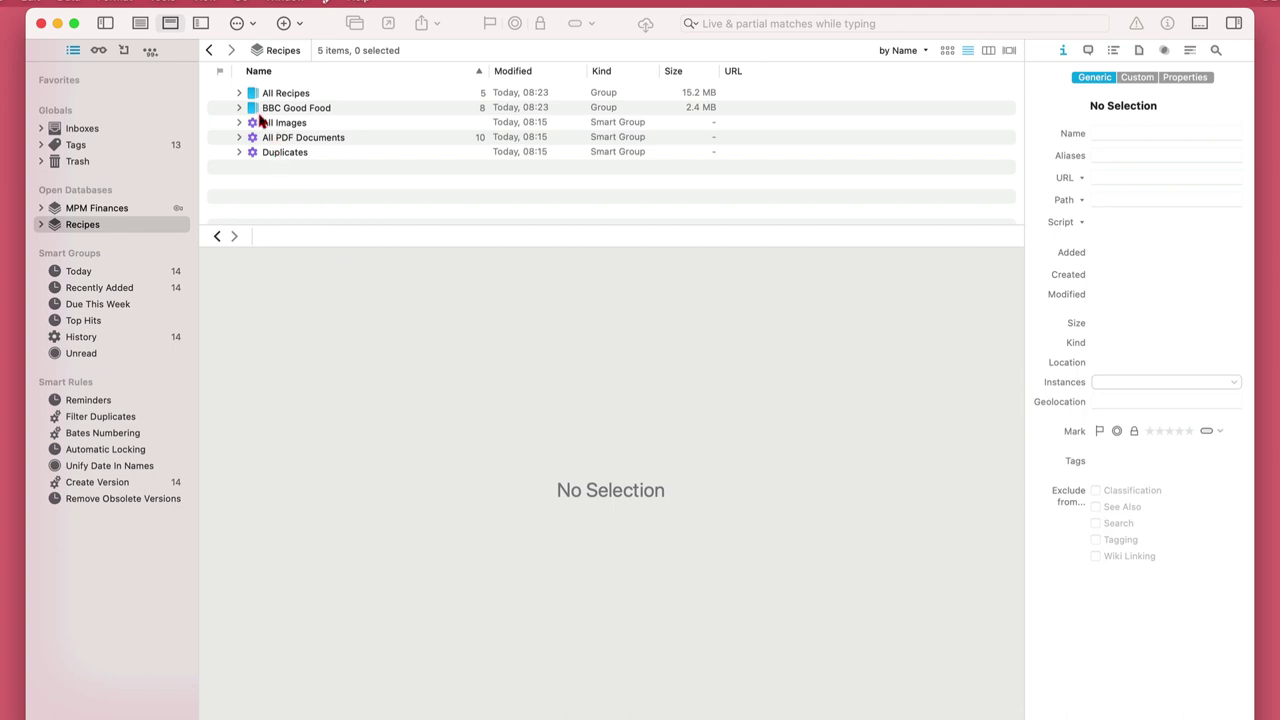
- Expand the All Recipes and BBC Good Food groups to list their recipes, then expand and collapse Recipes in the sidebar
left_click(239, 93)
left_click(239, 184)
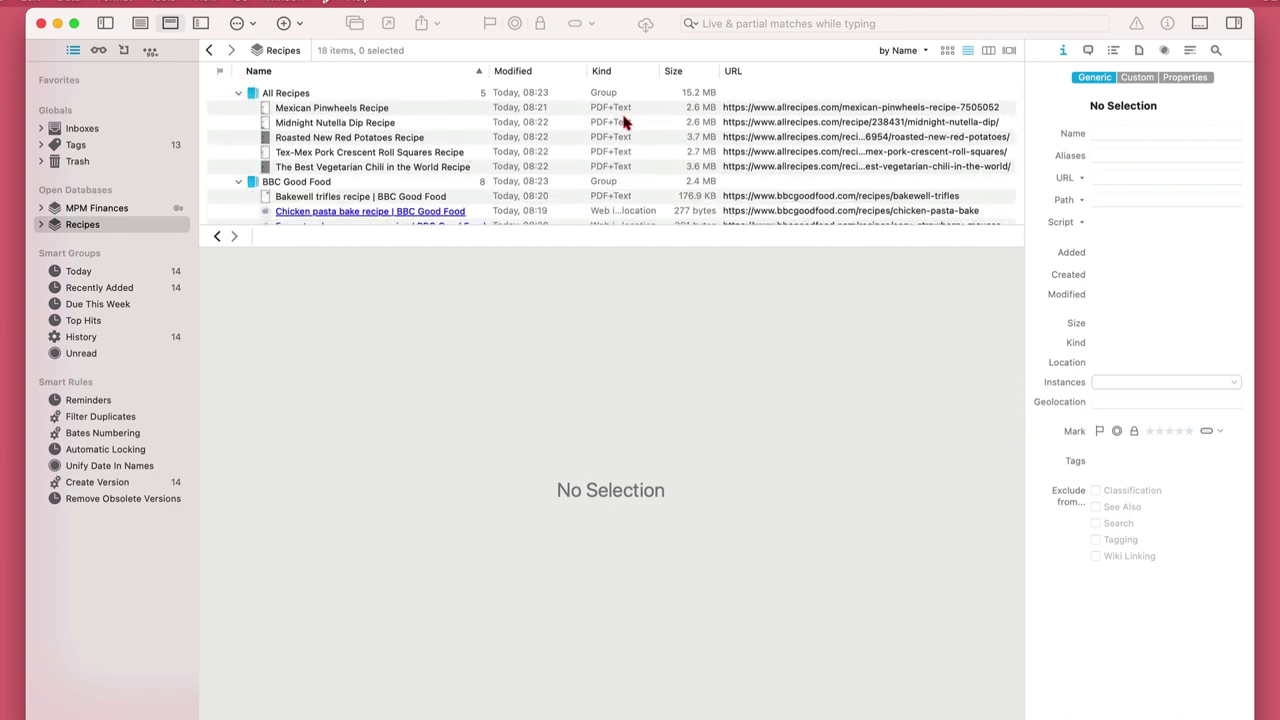
scroll(625, 121, "down", 3)
scroll(625, 121, "down", 2)
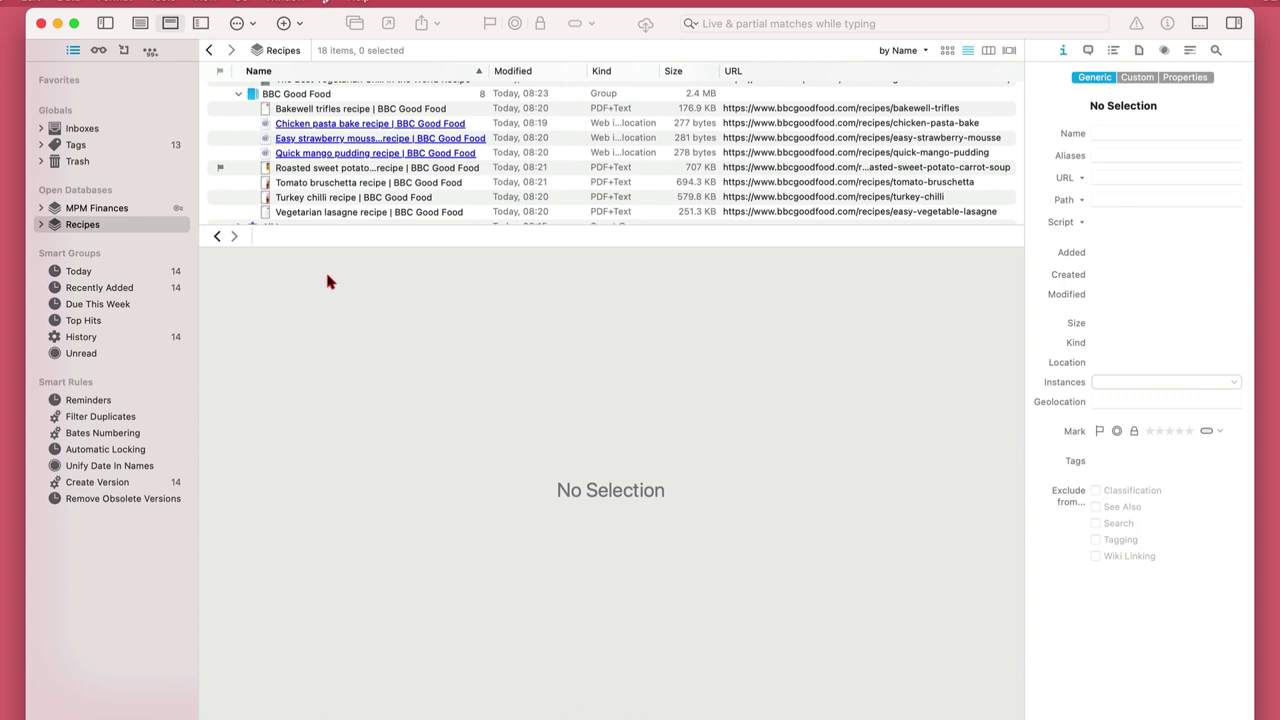
left_click(42, 225)
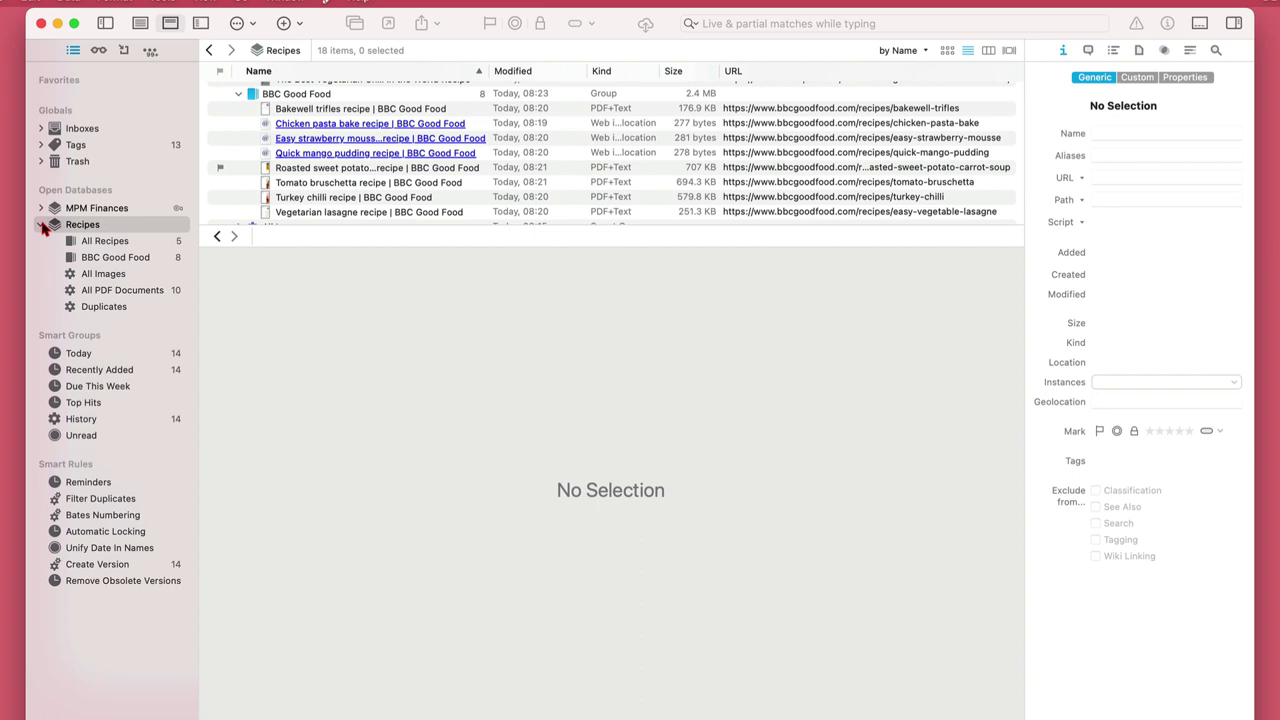
left_click(41, 225)
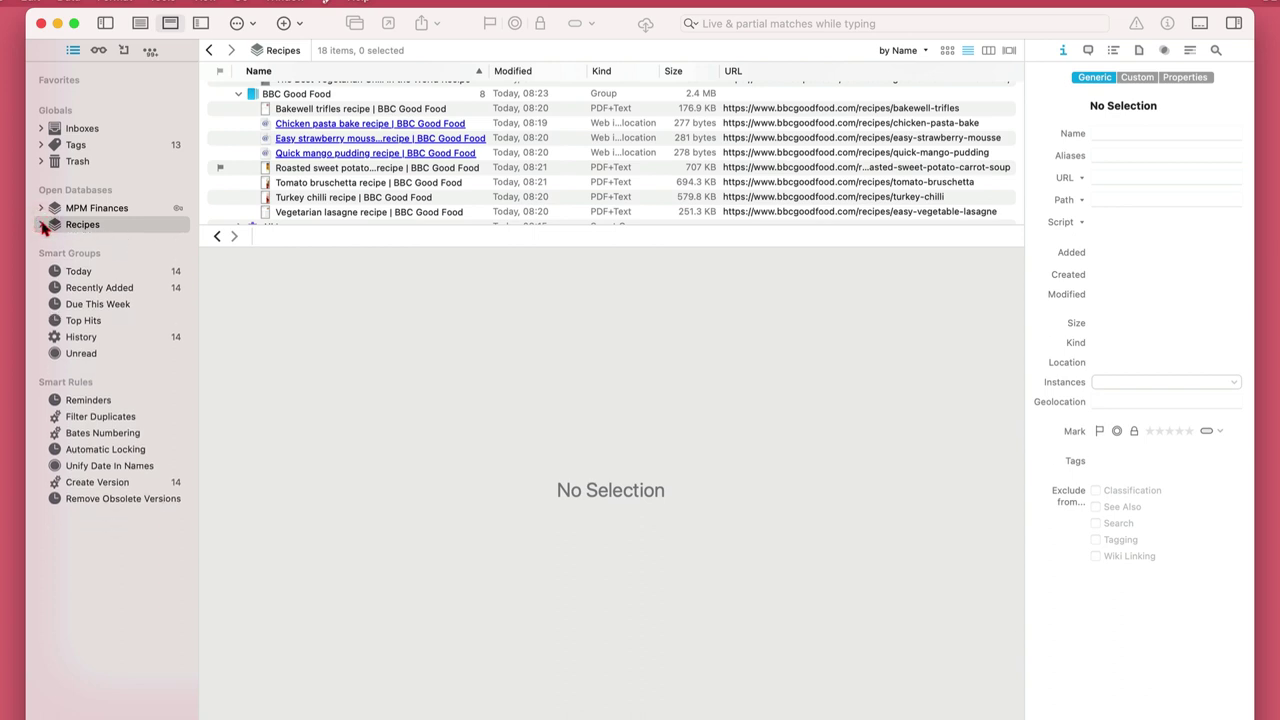
- Enter 'This is my Recipes database' as the Recipes database comment in Database Properties
right_click(100, 226)
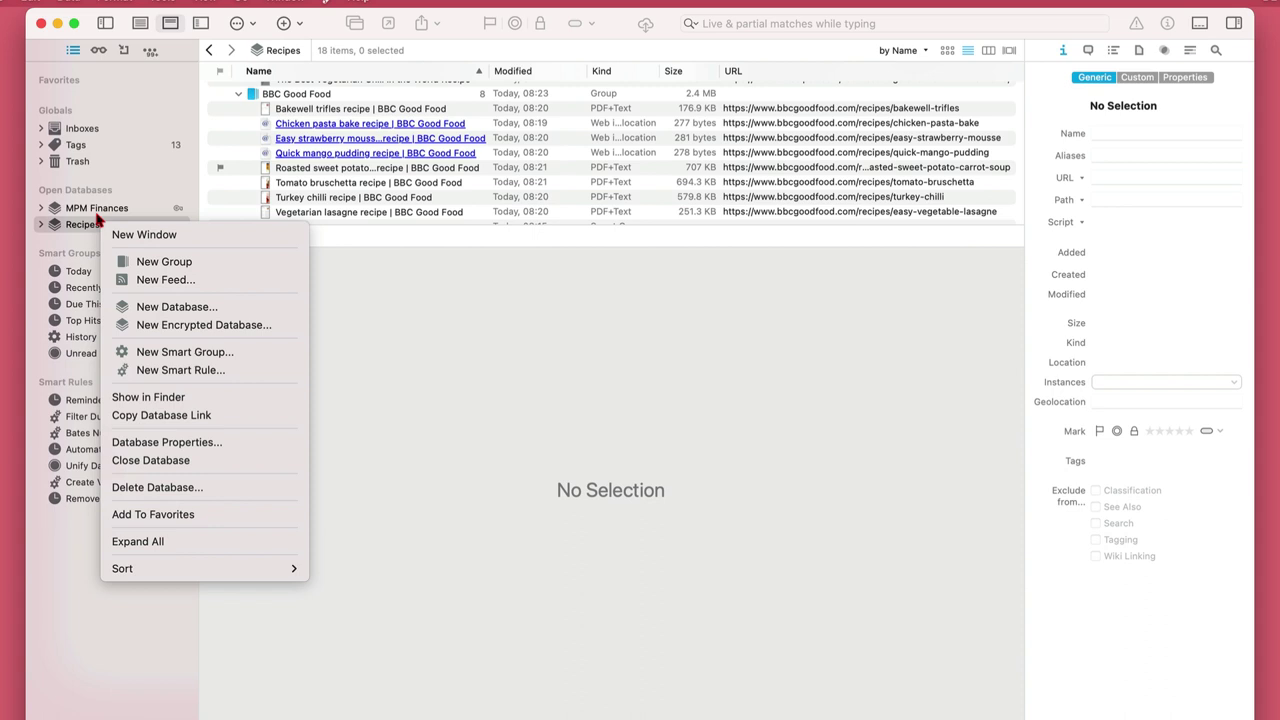
left_click(233, 442)
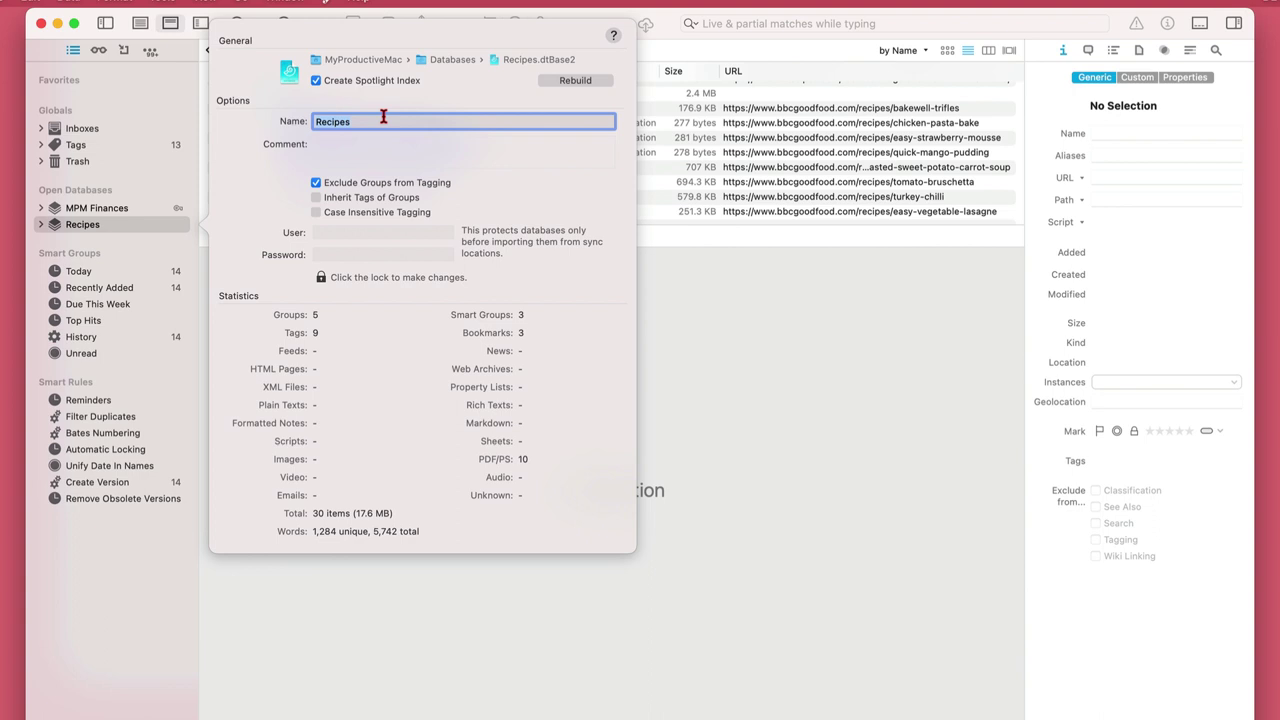
left_click(340, 152)
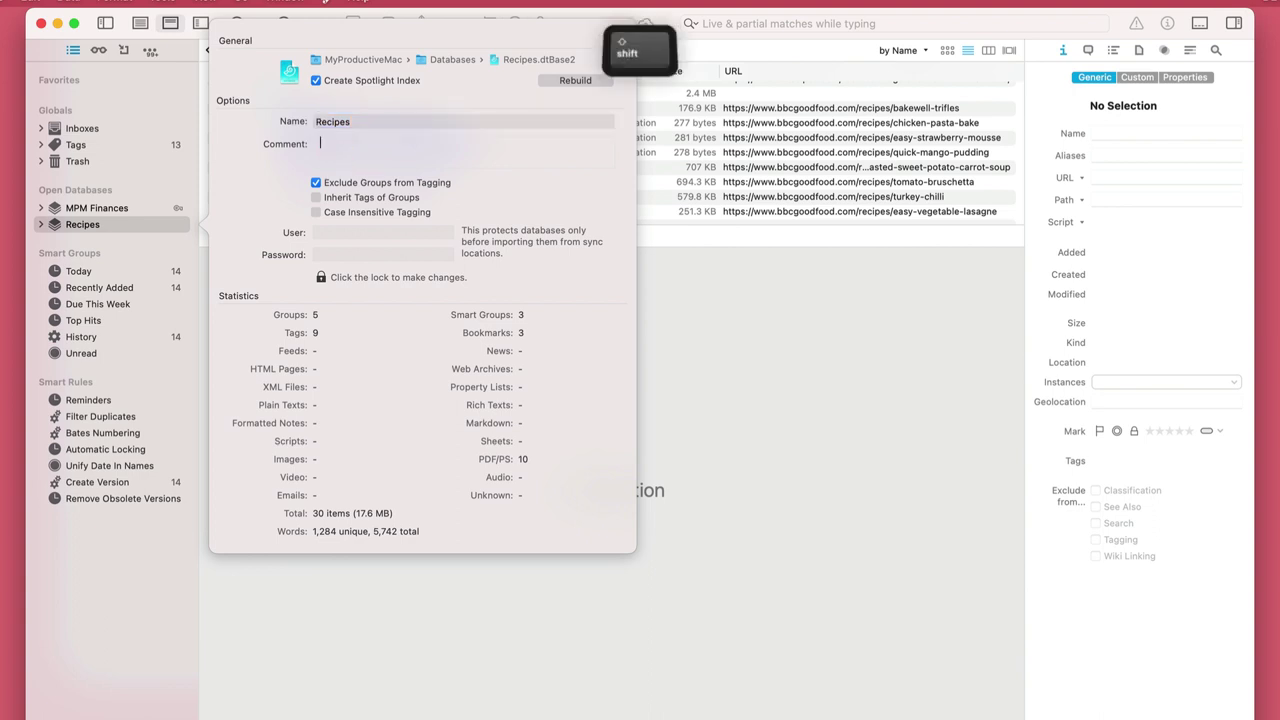
type("This is my Recipes database")
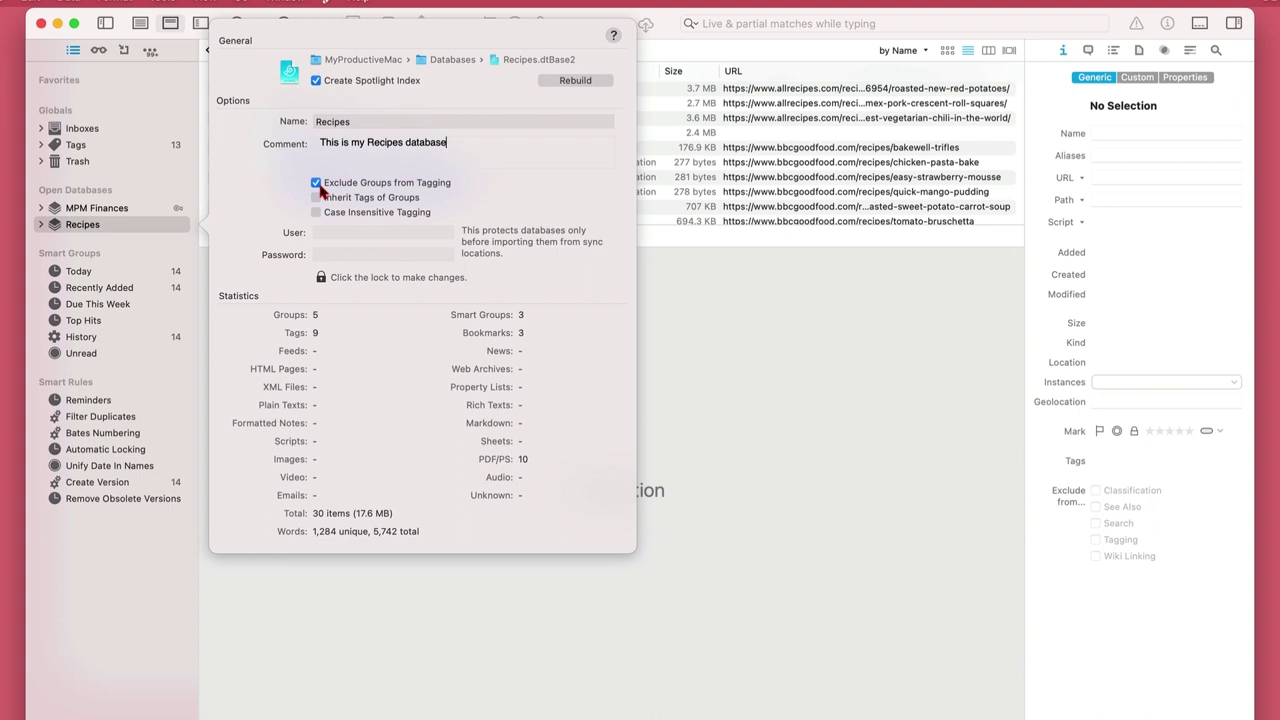
- Select the Bakewell trifles recipe and begin editing its tags
left_click(721, 318)
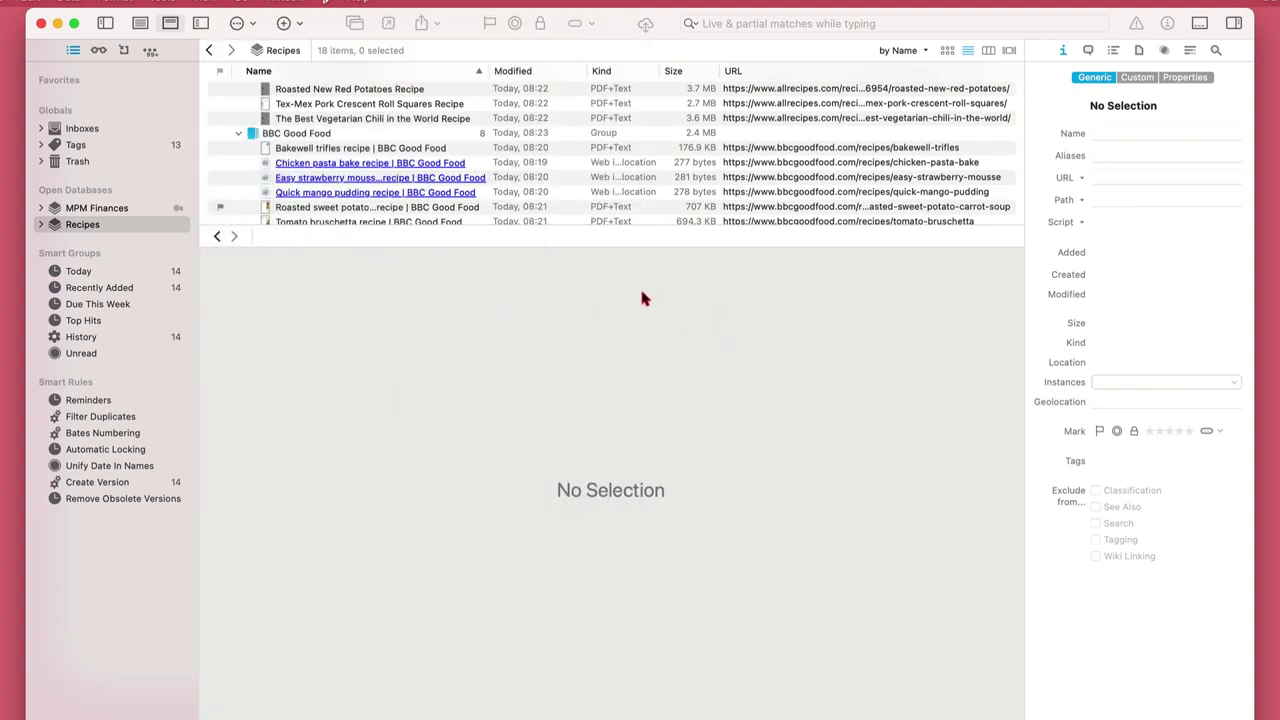
left_click(416, 150)
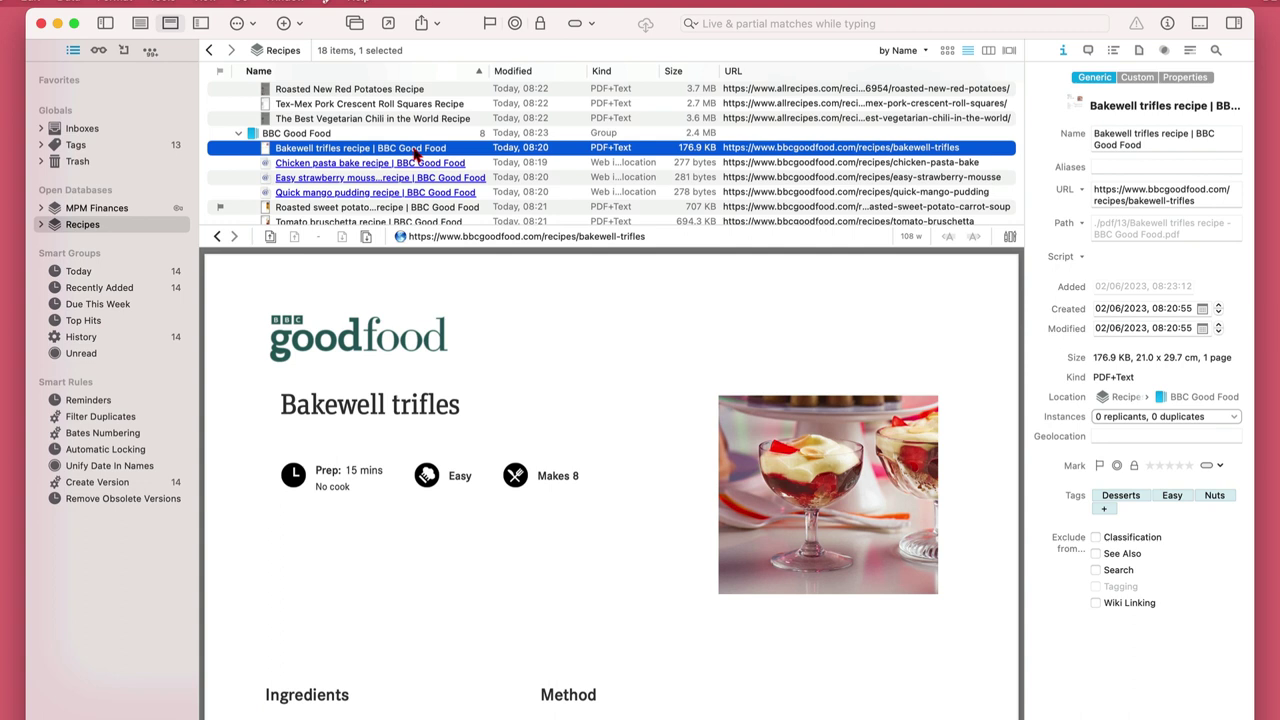
left_click(42, 224)
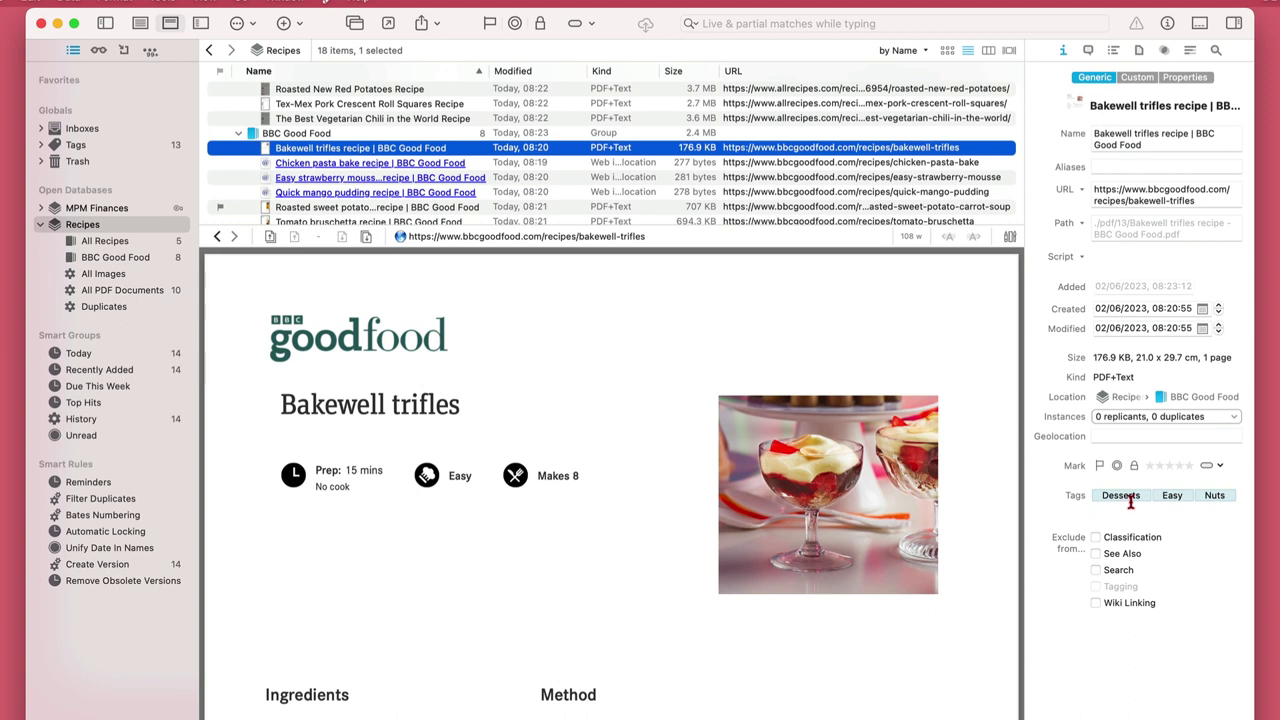
left_click(1130, 503)
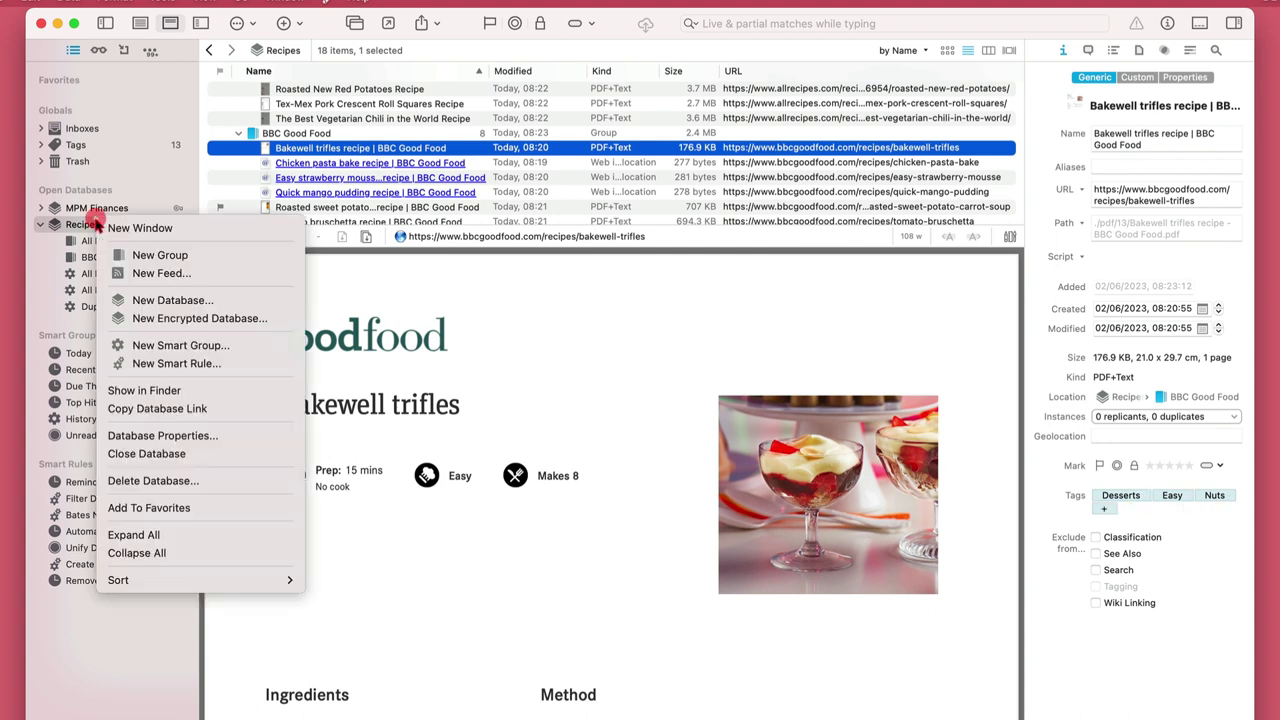
- Turn off Exclude Groups from Tagging in the Recipes database properties
right_click(96, 223)
left_click(214, 436)
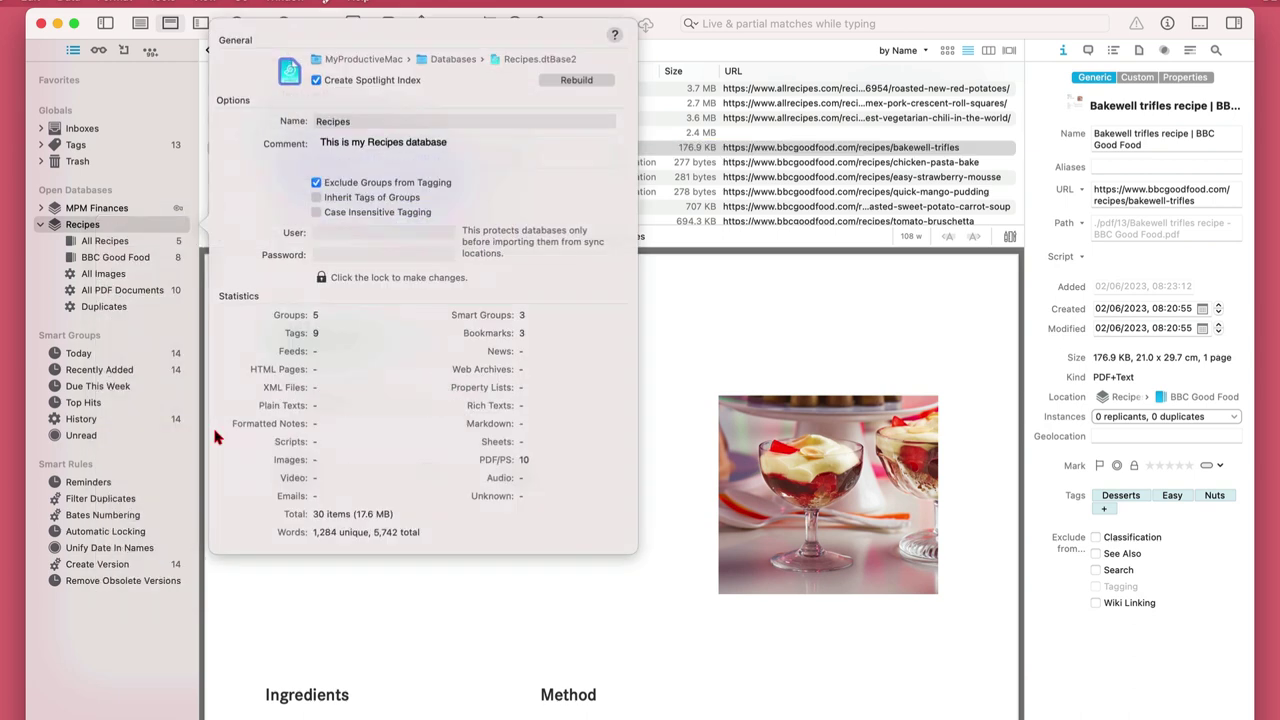
left_click(316, 182)
left_click(697, 290)
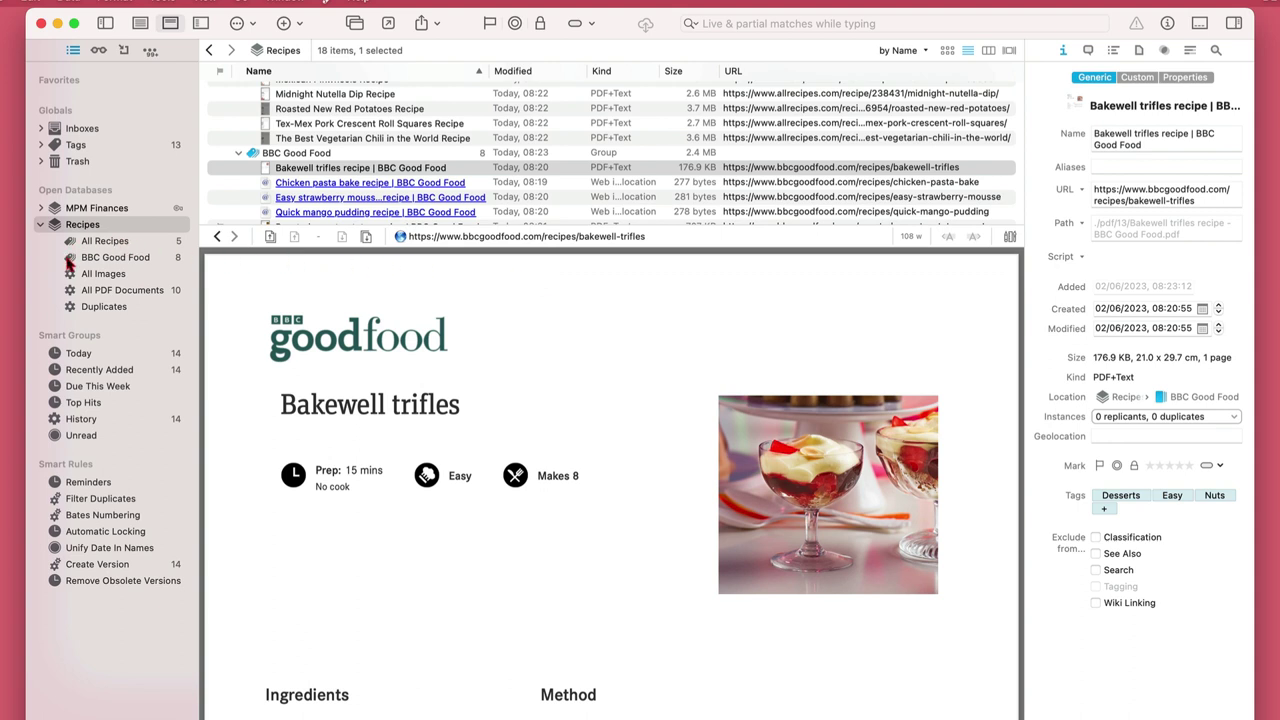
- Reselect Bakewell trifles in BBC Good Food to see its new BBC Good Food tag
left_click(313, 155)
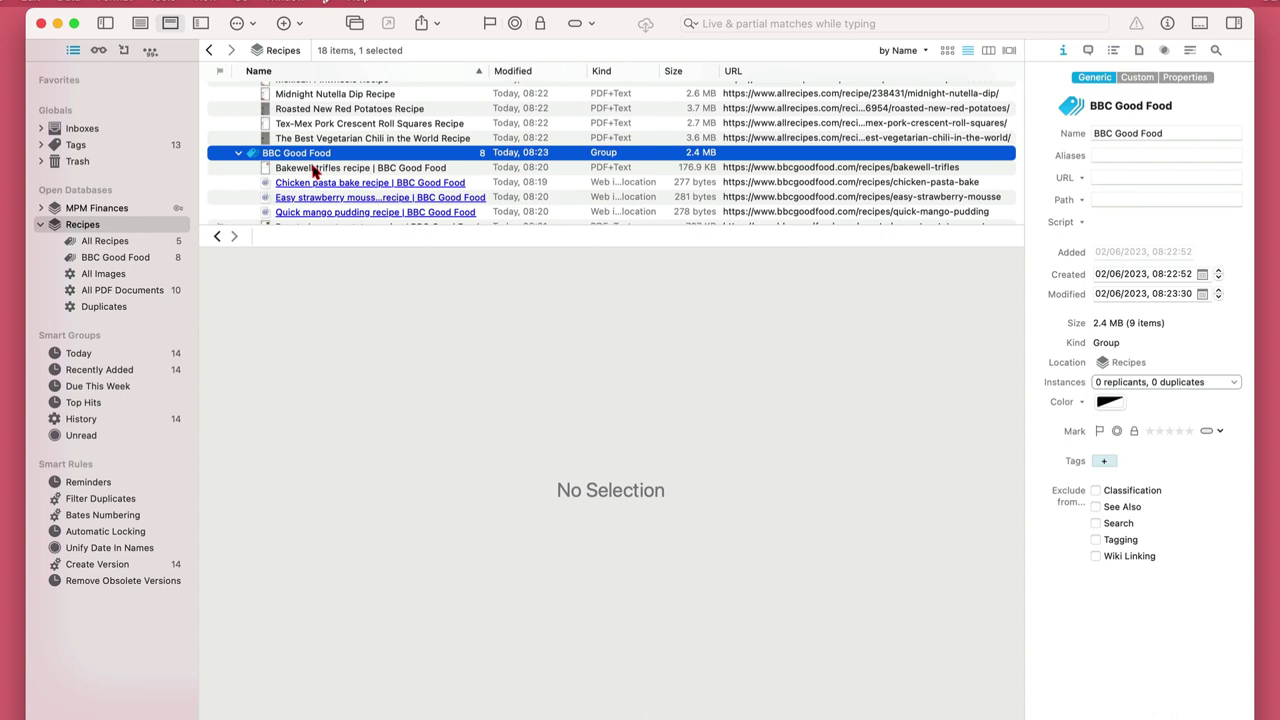
left_click(313, 168)
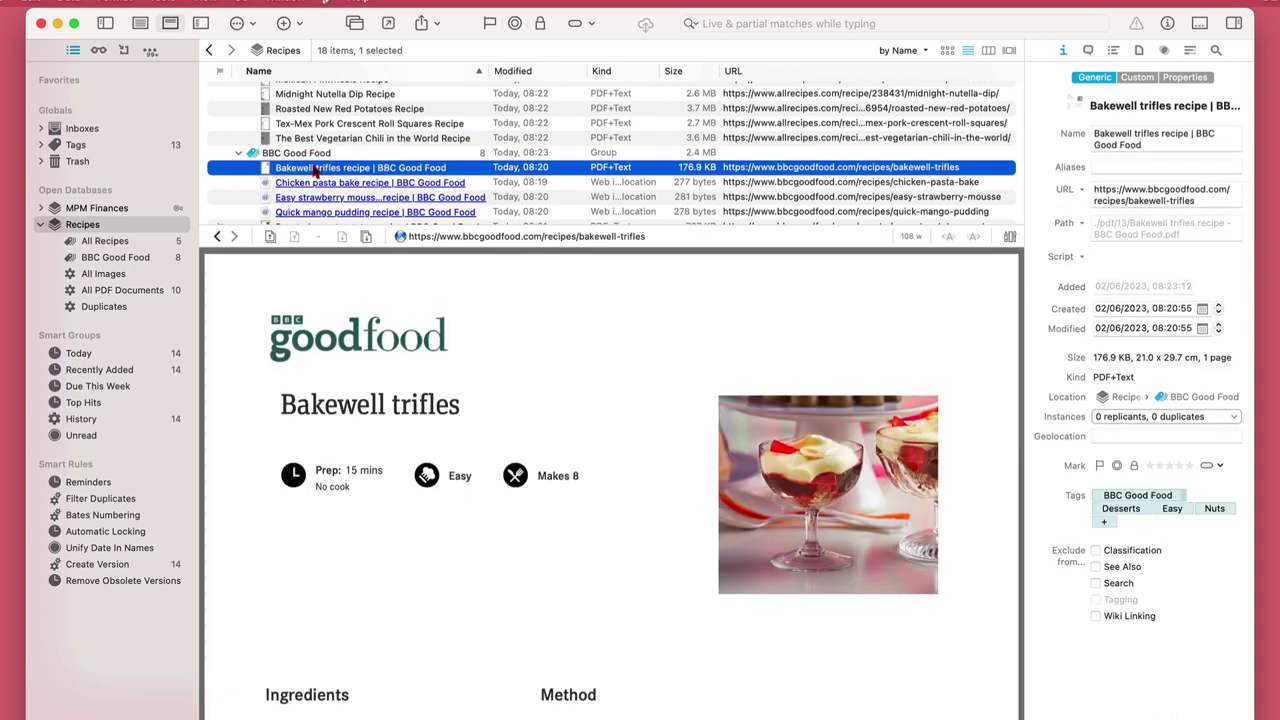
left_click(1179, 500)
- Re-enable Exclude Groups from Tagging in the Recipes database properties
right_click(87, 225)
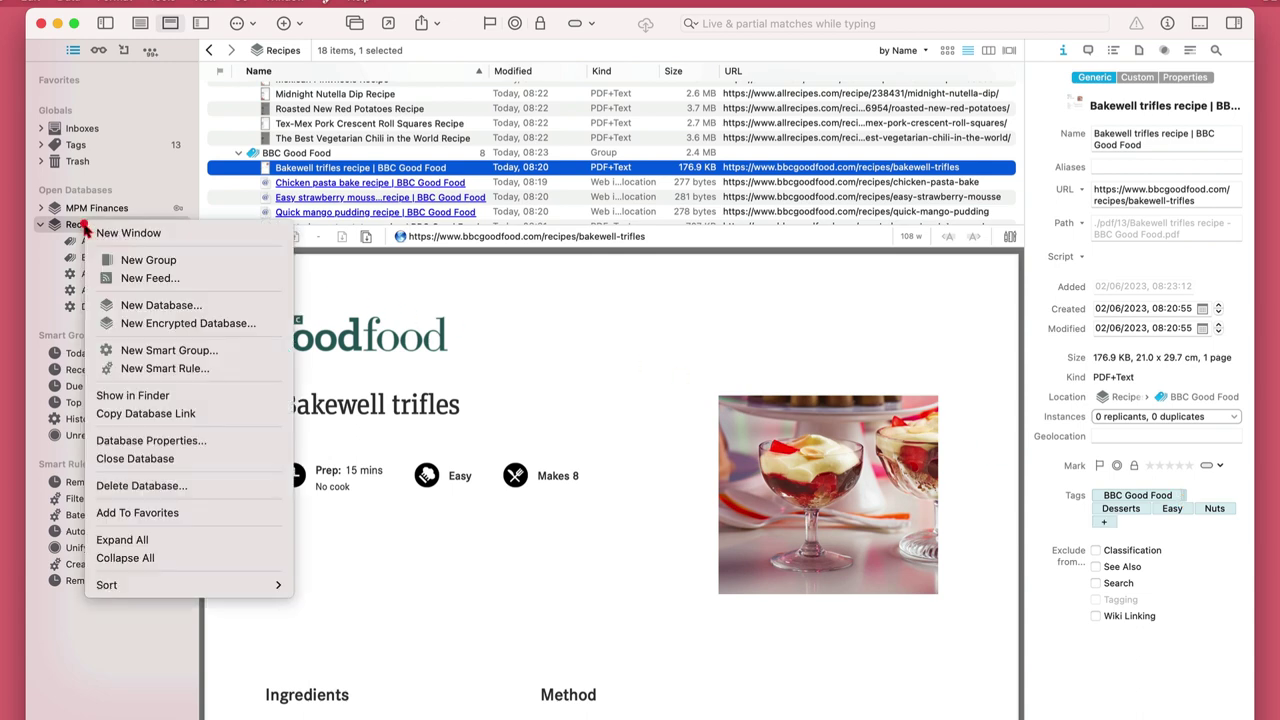
left_click(186, 441)
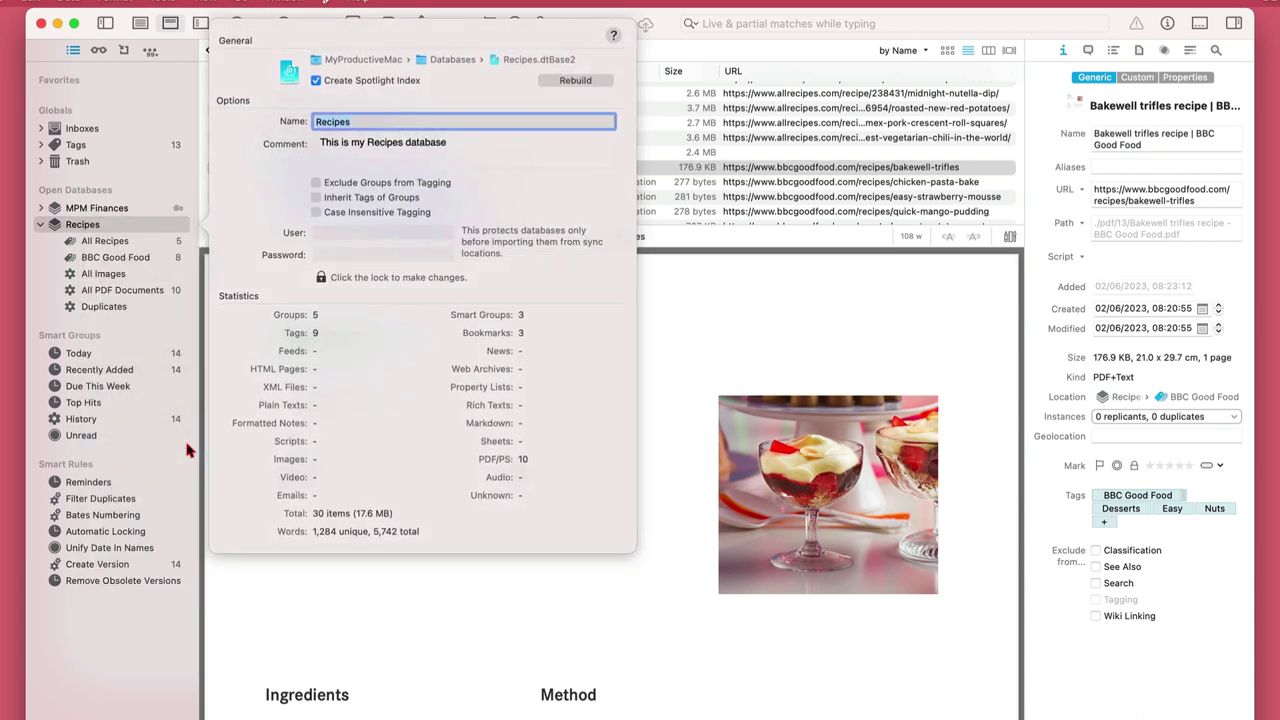
left_click(316, 184)
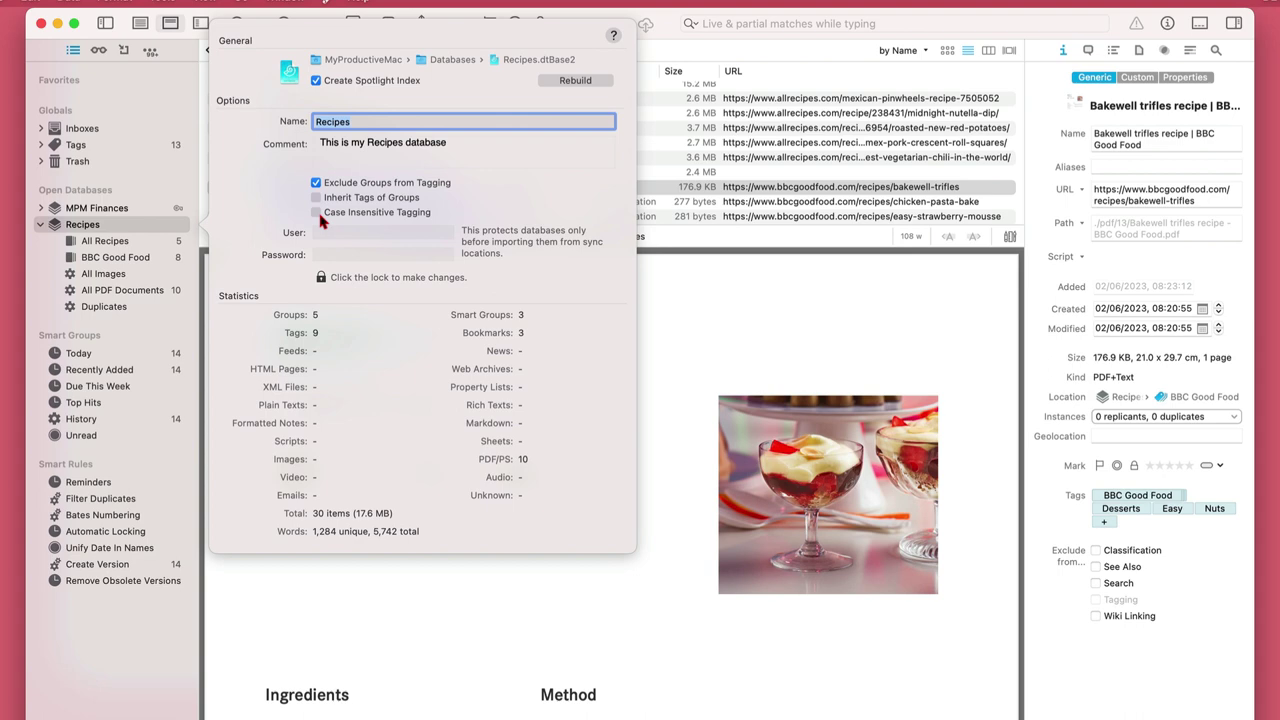
left_click(1170, 525)
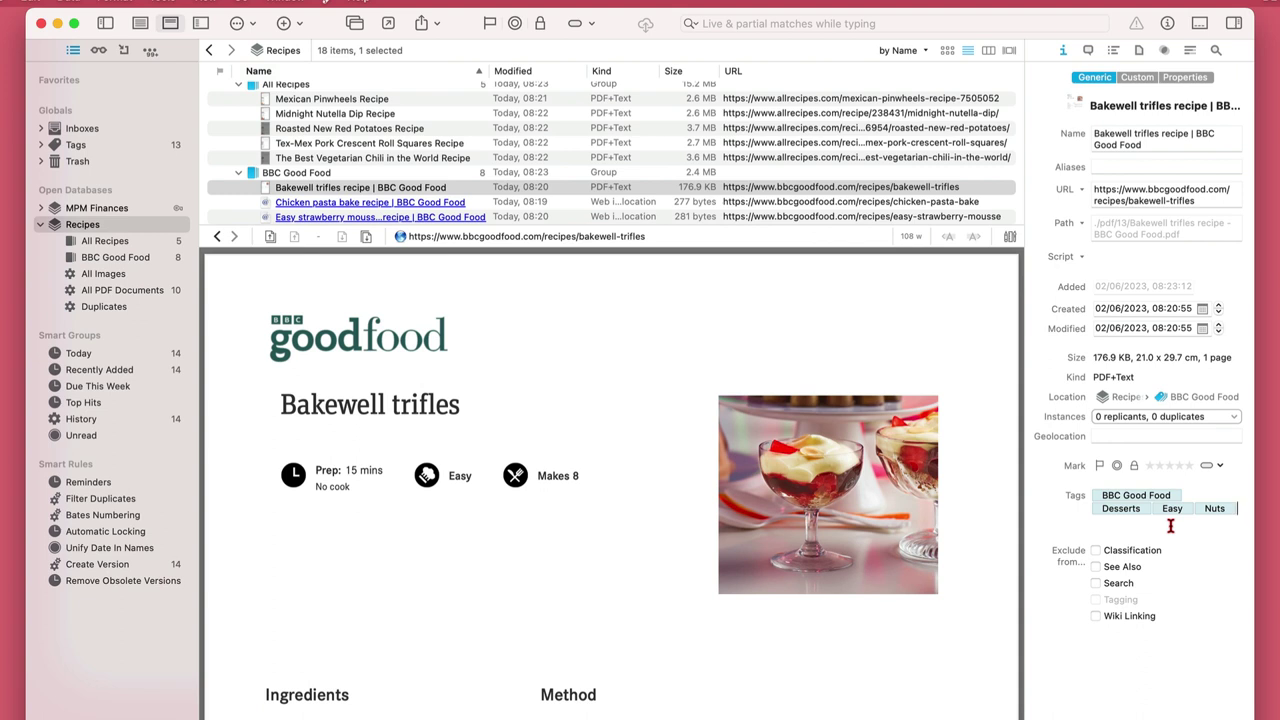
- Add 'nuts' as a tag, then delete the duplicate lowercase nuts tag
type("nuts")
key("Return")
key("BackSpace")
- Make tagging case insensitive in the Recipes database properties
right_click(101, 229)
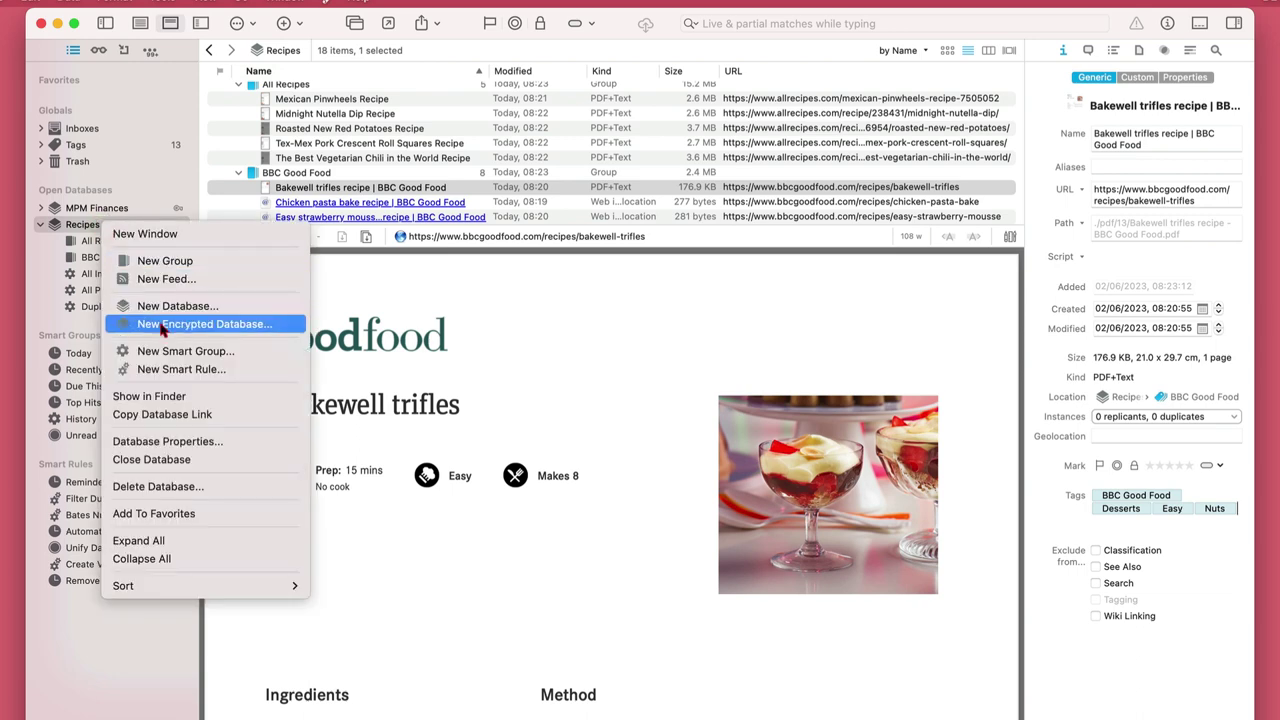
left_click(183, 437)
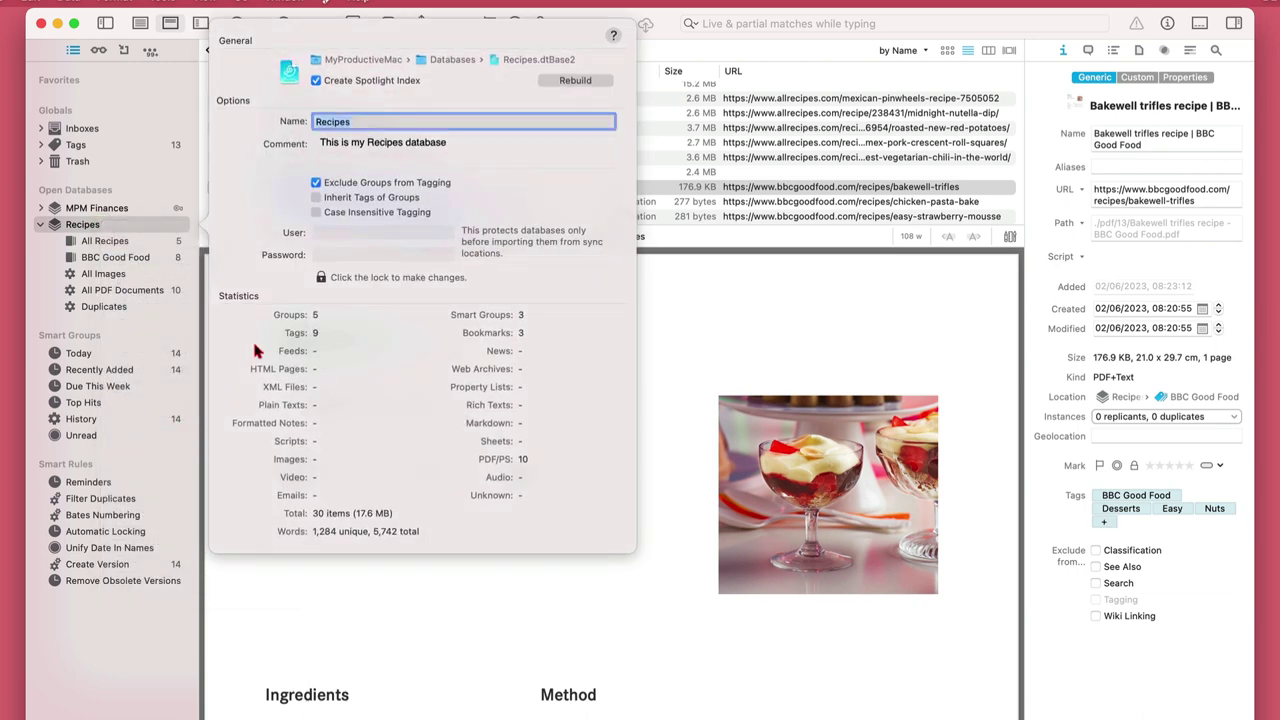
left_click(316, 212)
left_click(1148, 540)
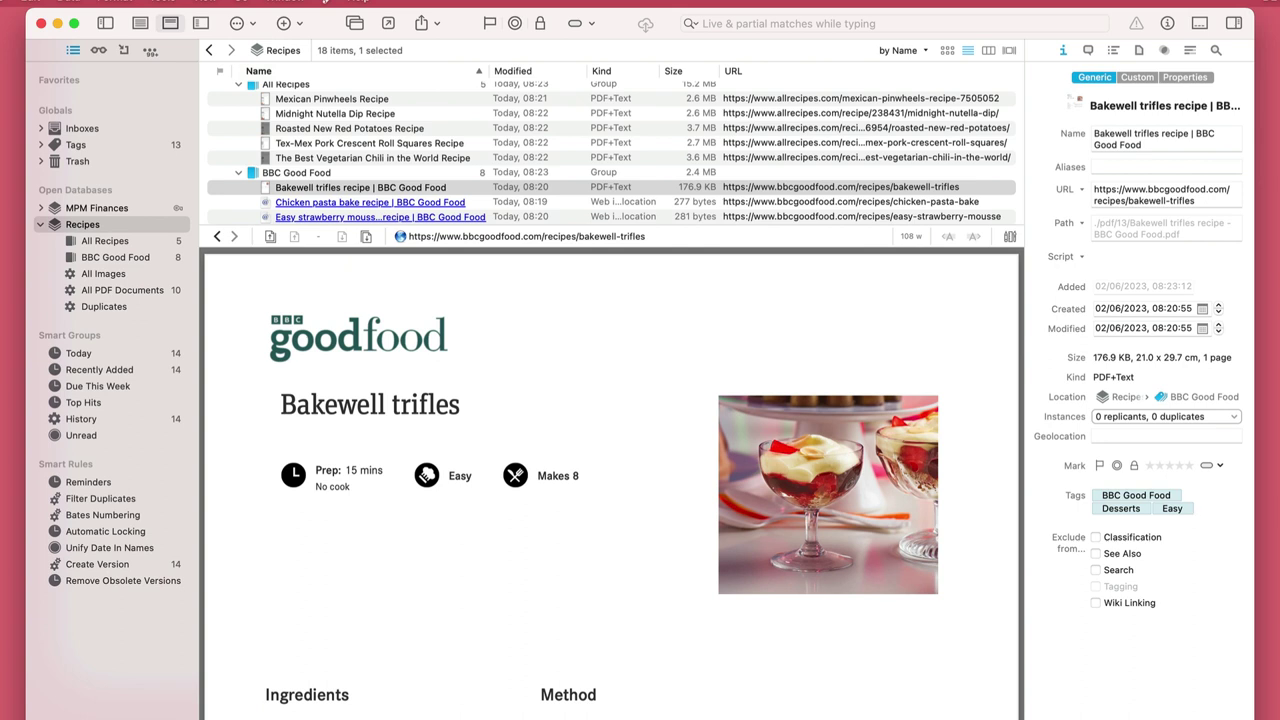
- Clear the partial 'Nu' and 'Med' entries and enter 'Nut' to accept the Nuts tag
type("Nu")
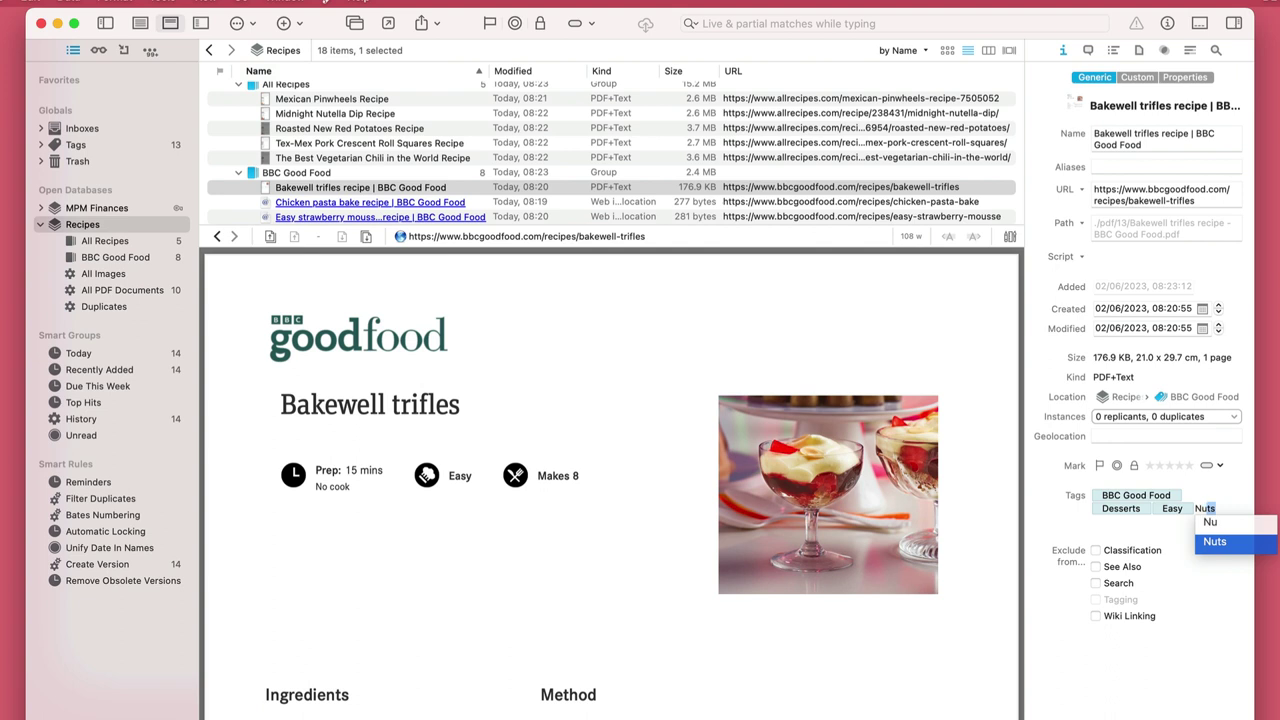
key("BackSpace")
key("BackSpace")
key("BackSpace")
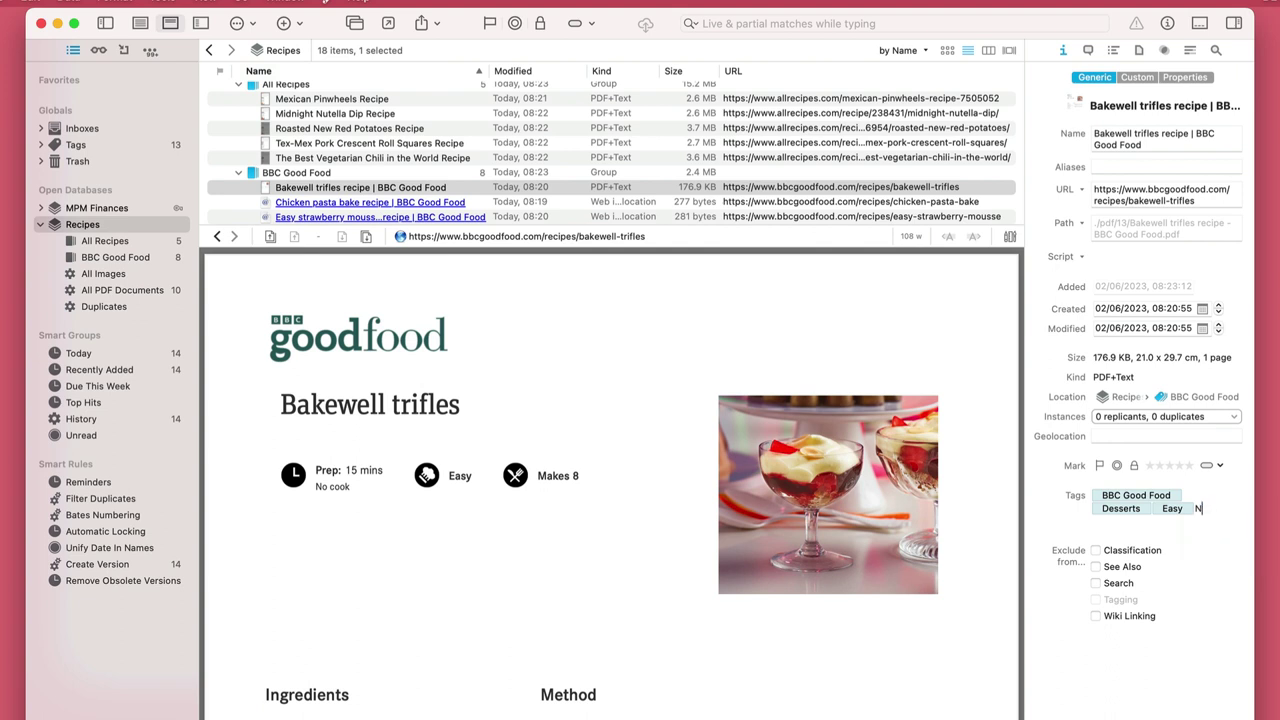
type("M")
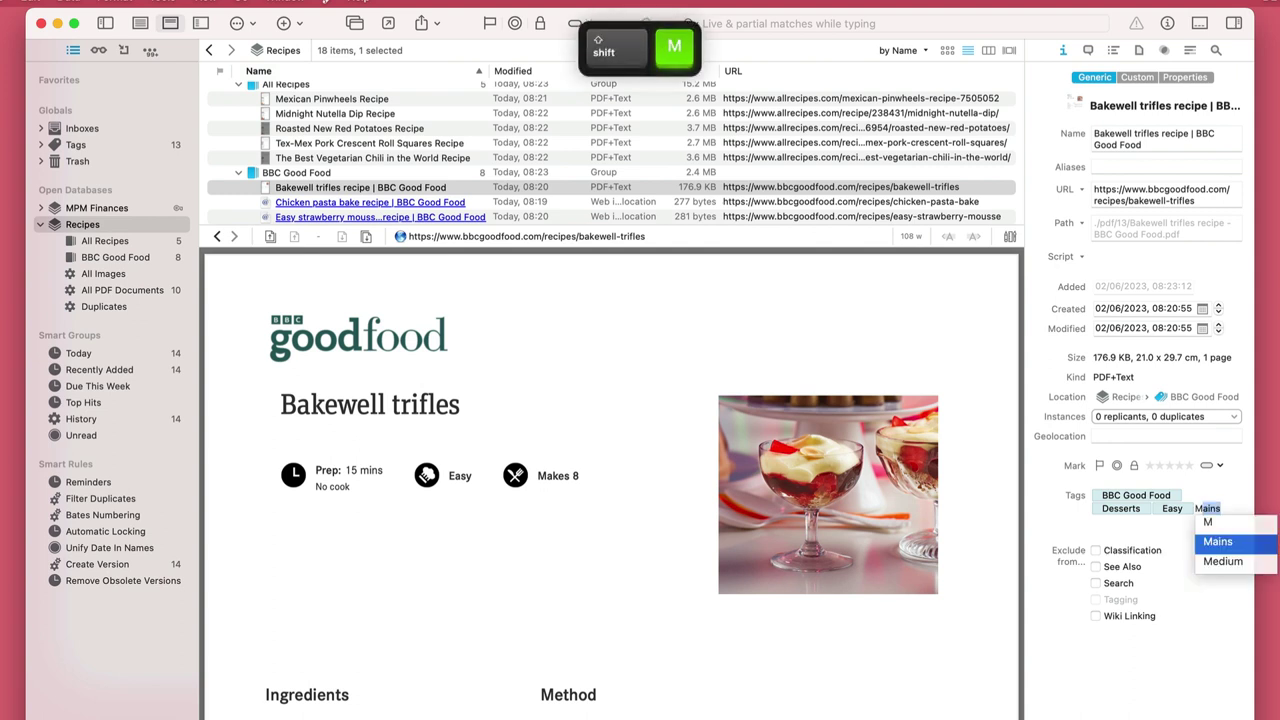
type("ed")
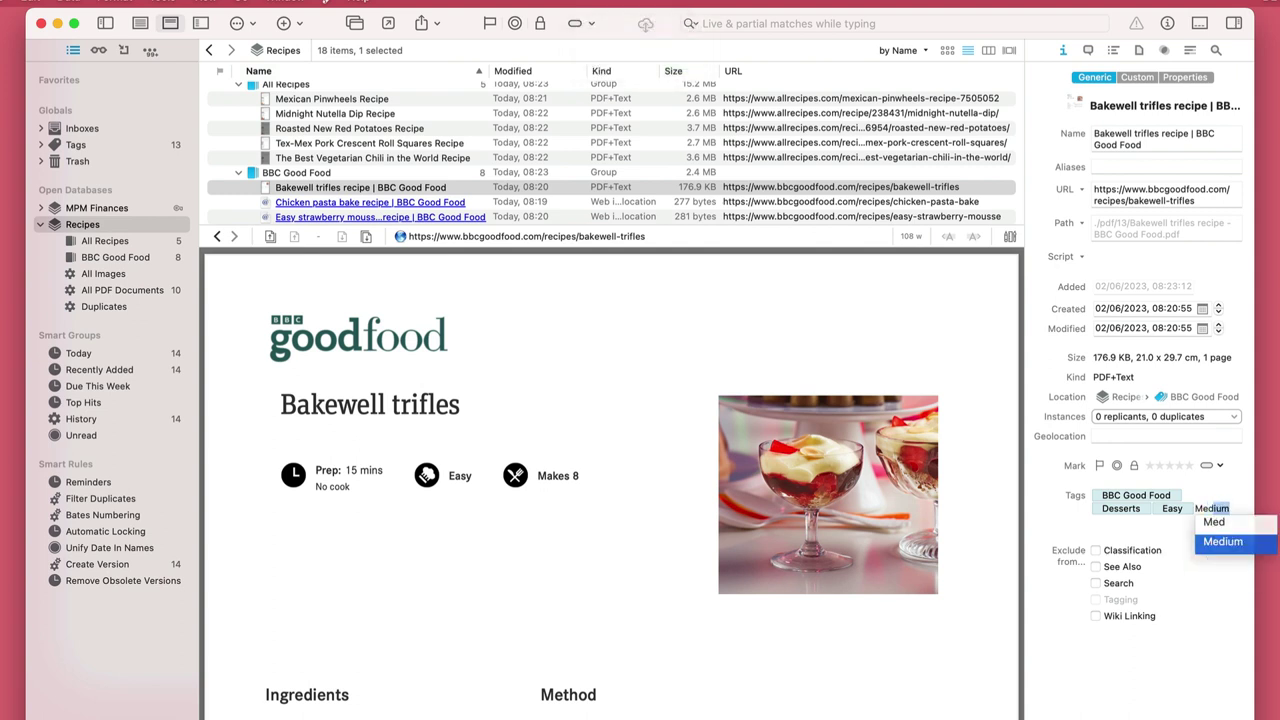
key("BackSpace")
key("BackSpace")
key("BackSpace")
key("BackSpace")
key("BackSpace")
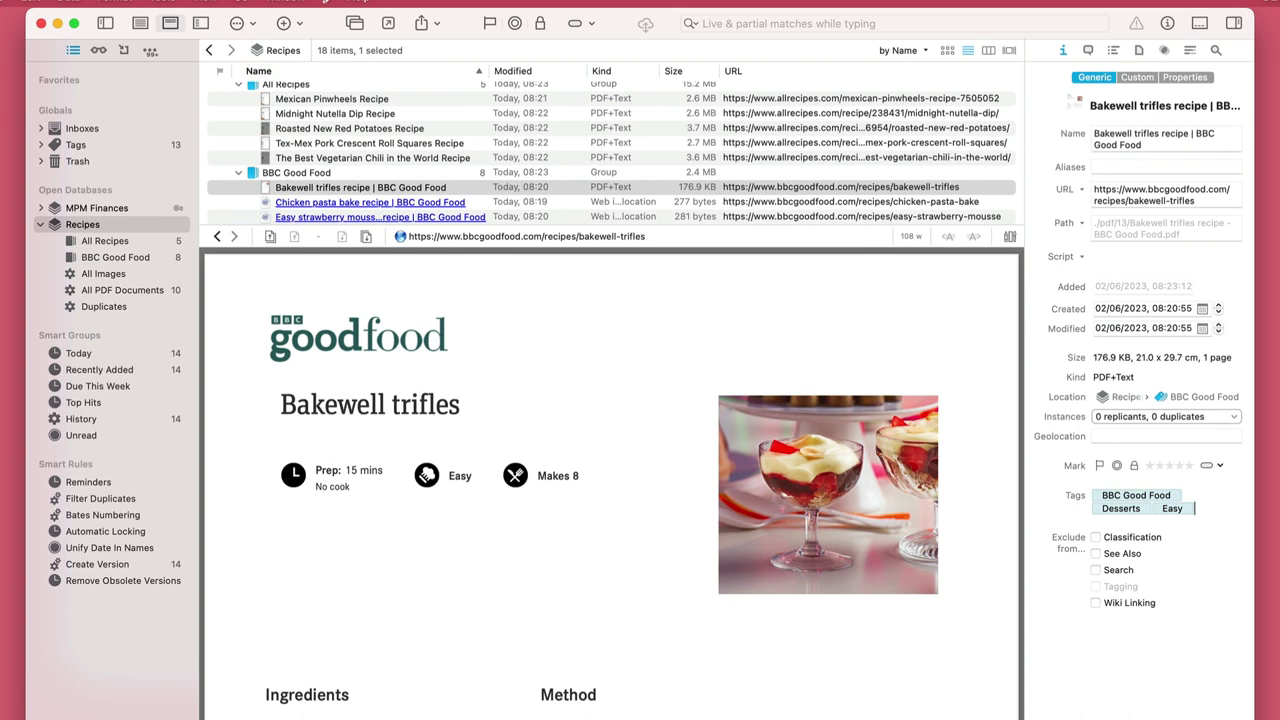
type("Nuts")
key("Return")
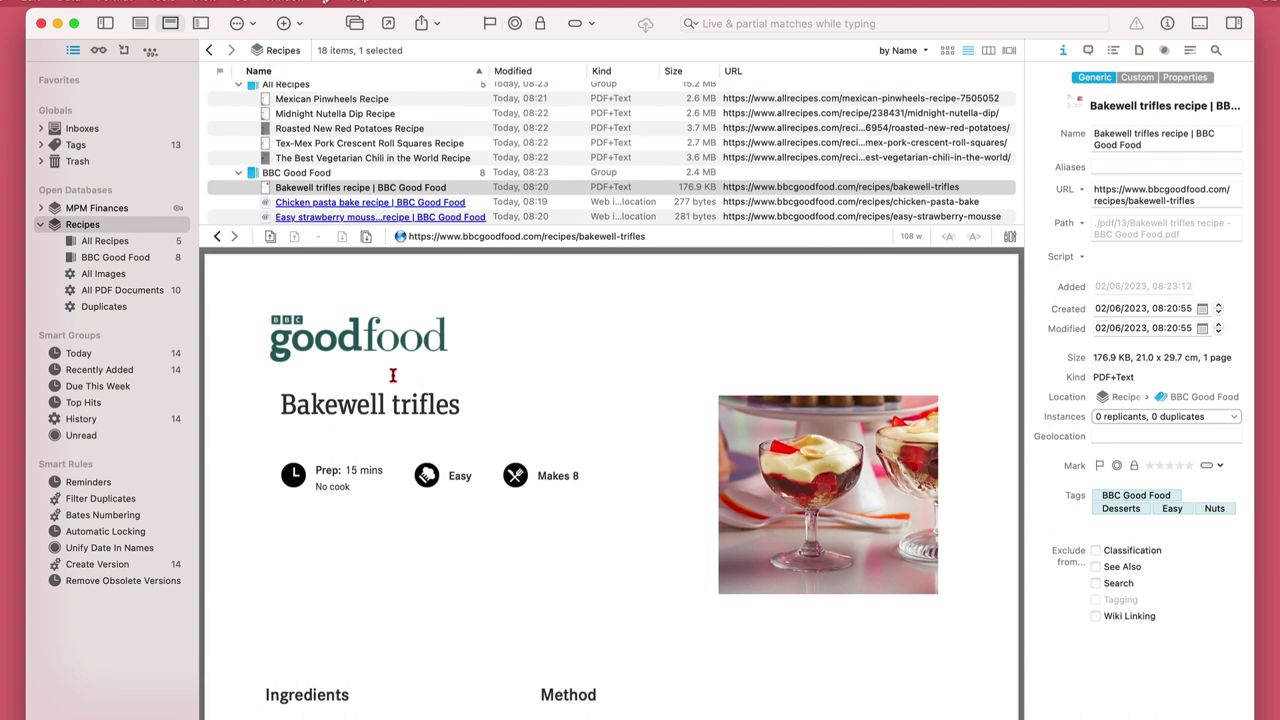
- Open Database Properties for the Recipes database
right_click(93, 228)
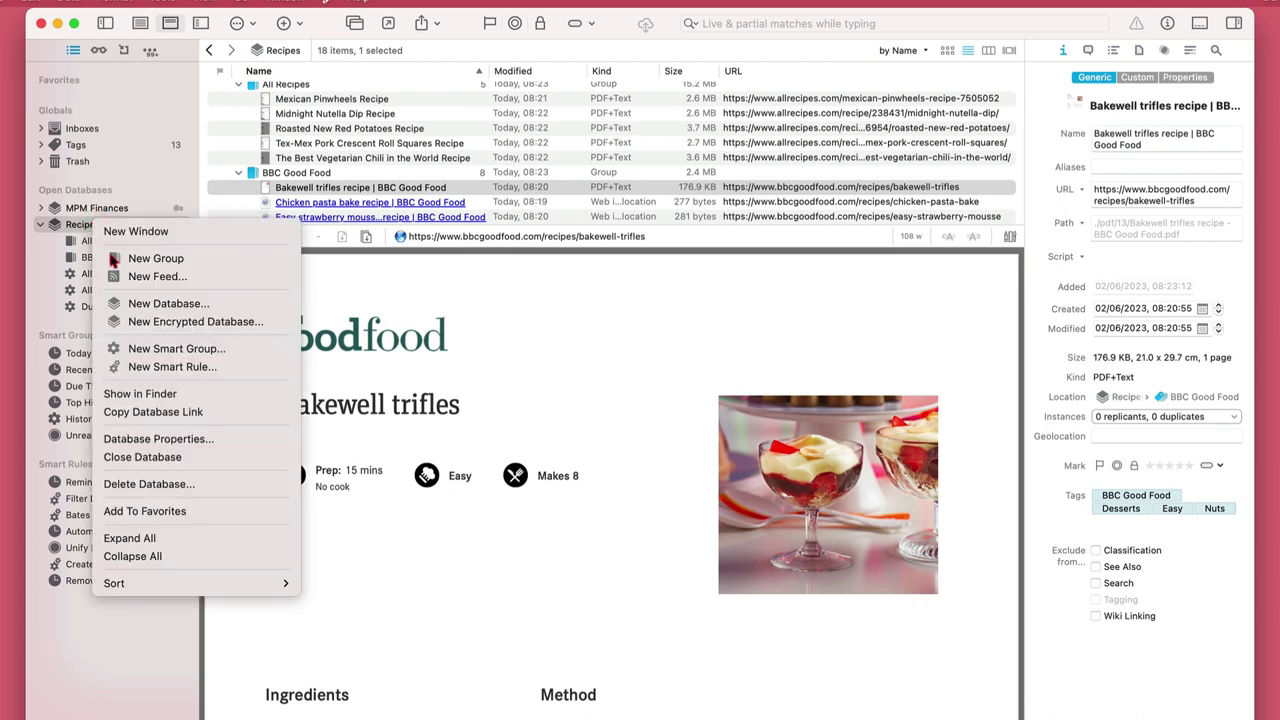
left_click(218, 438)
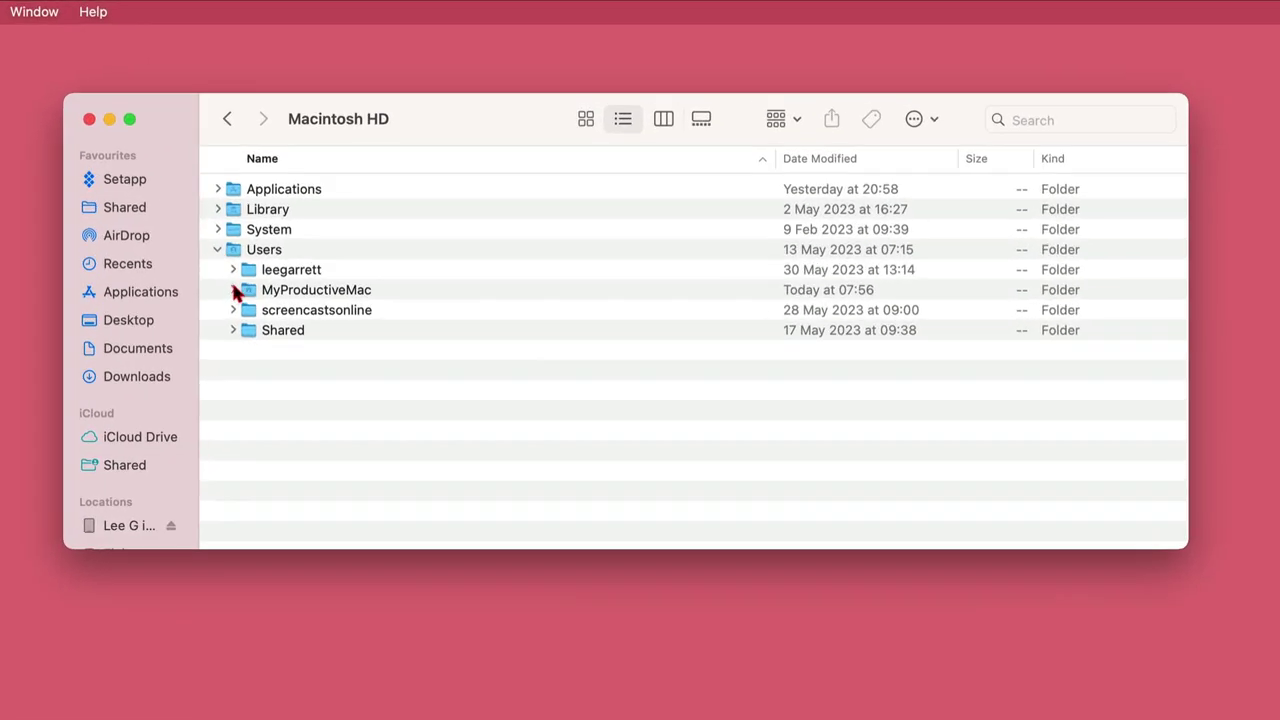
- Expand MyProductiveMac and Databases, then open Recipes.dtBase2 in DEVONthink and close its window
left_click(340, 191)
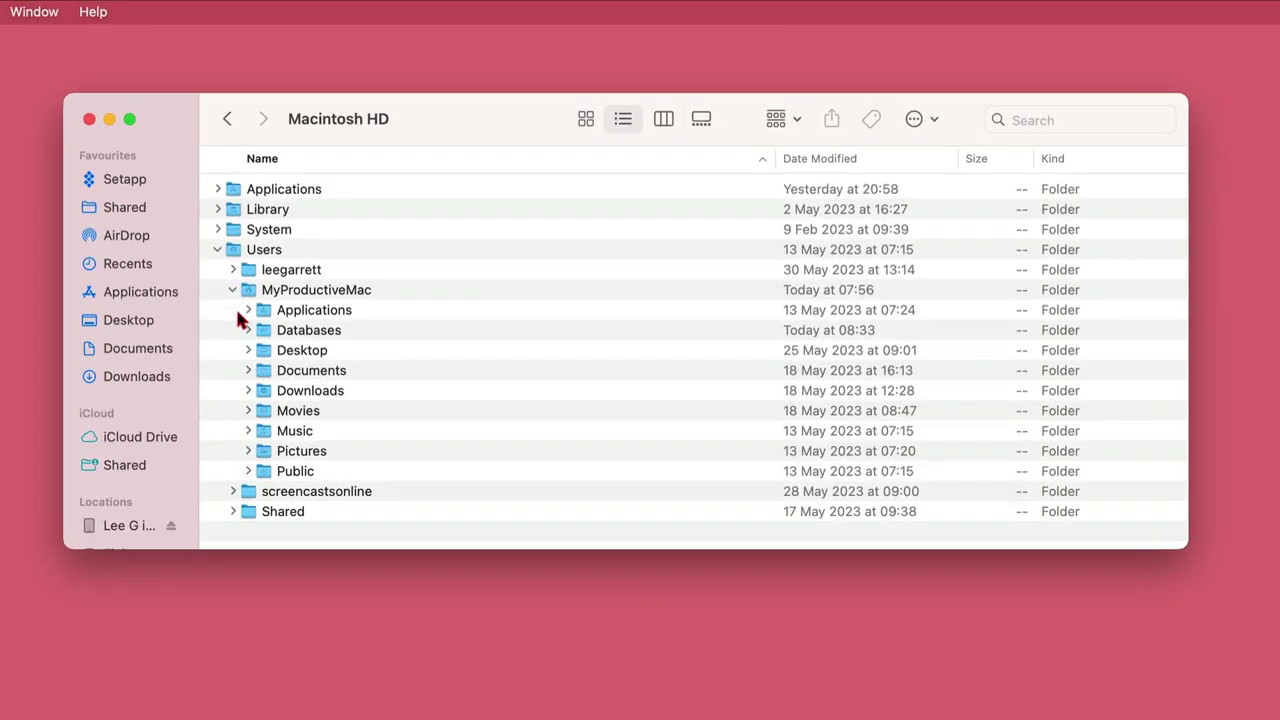
left_click(248, 330)
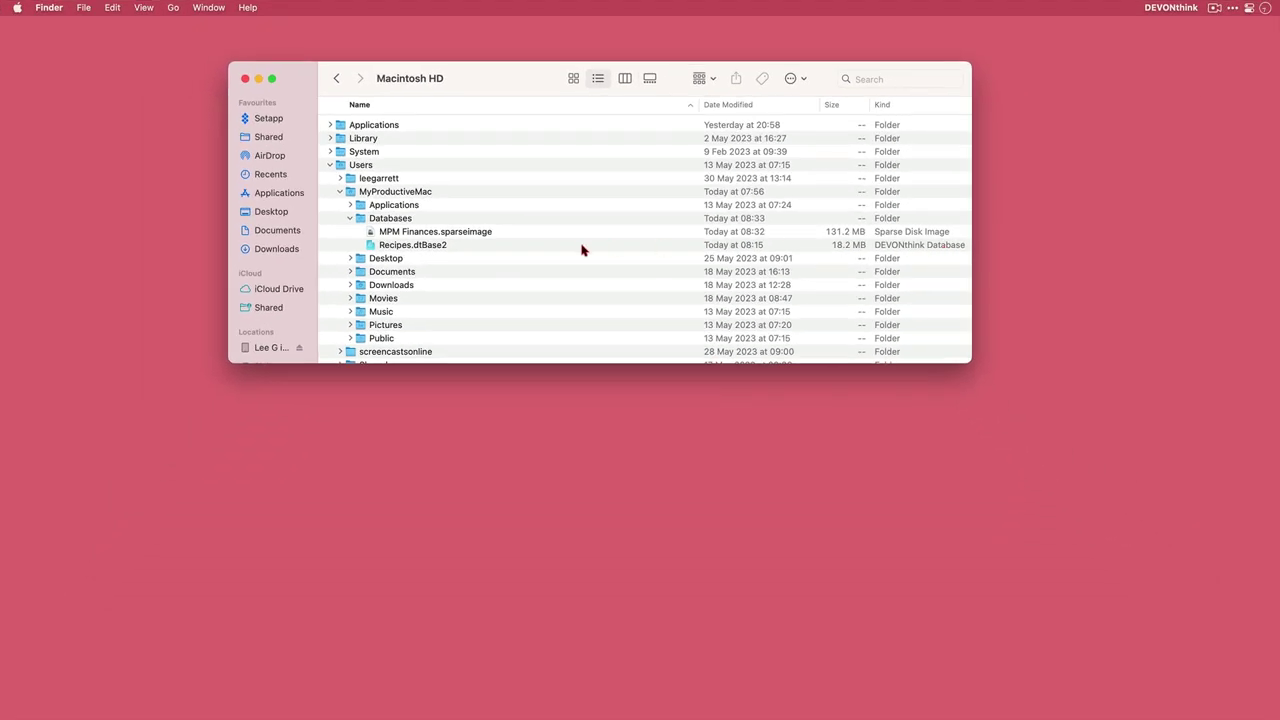
left_click(387, 247)
double_click(387, 247)
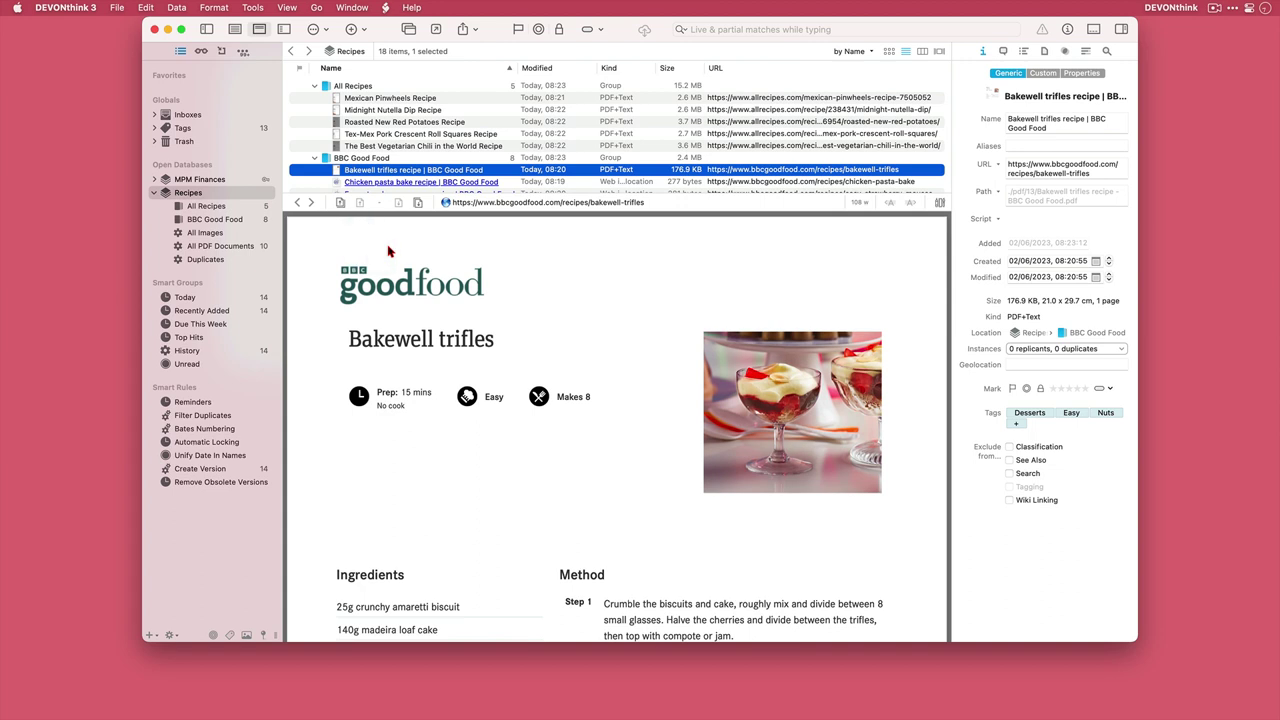
key("super+w")
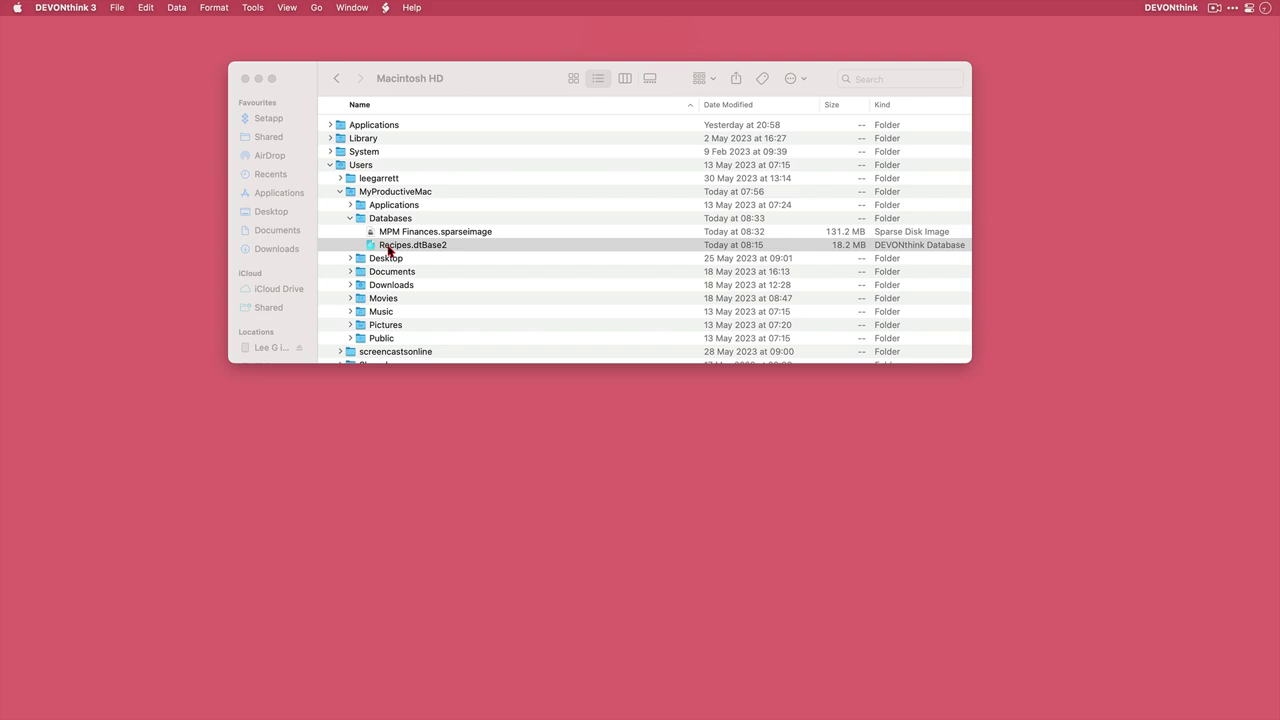
- Show Recipes.dtBase2's package contents and expand Files.noindex, pdf, and folders 13, 18 and 37
right_click(389, 250)
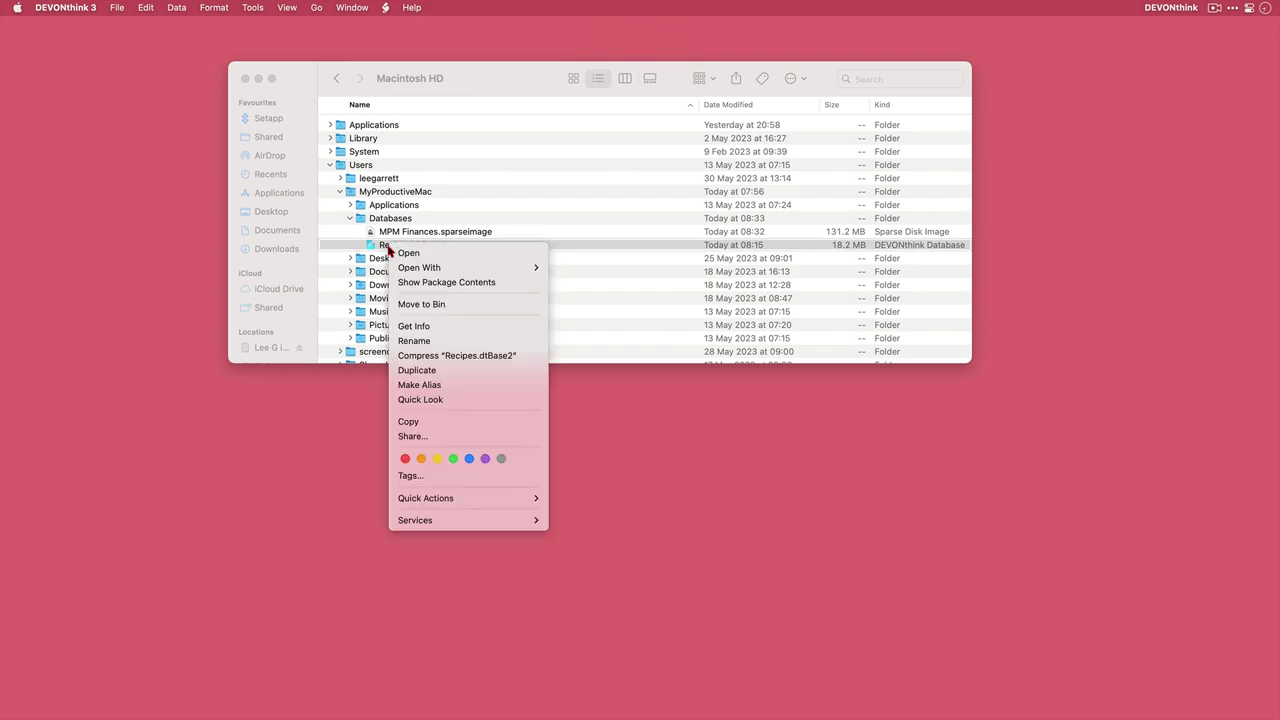
left_click(503, 284)
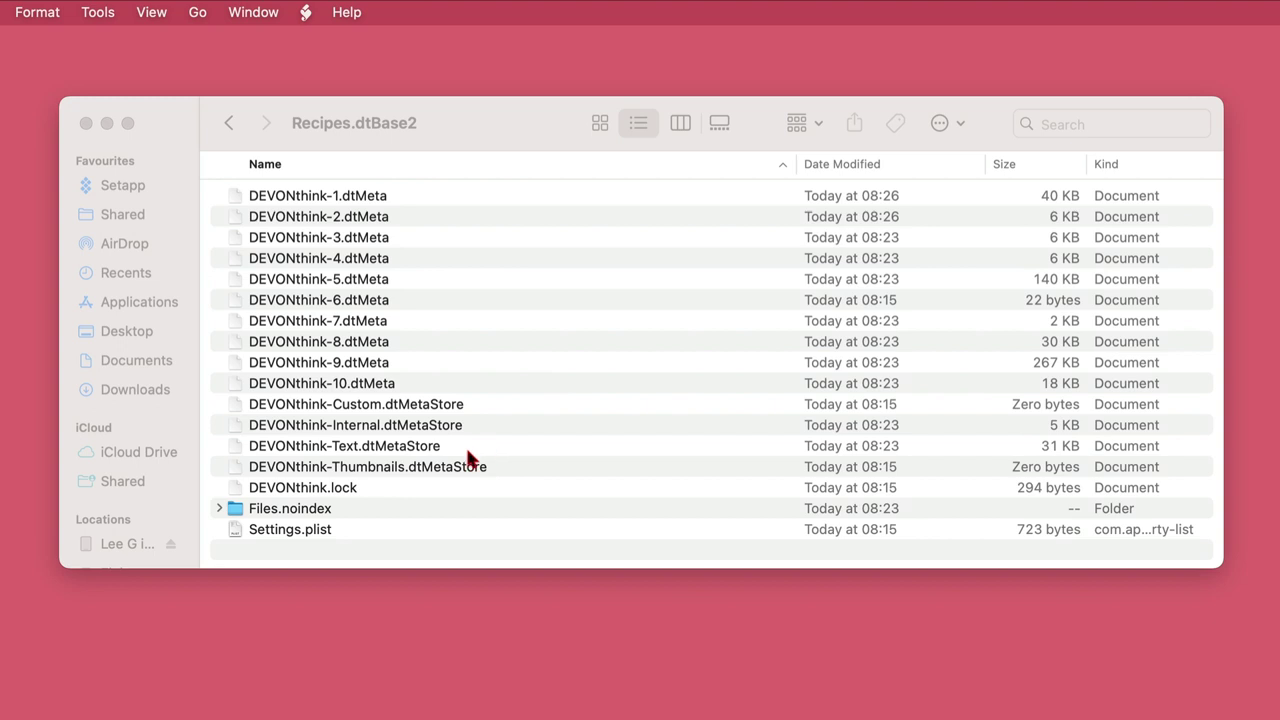
left_click(219, 508)
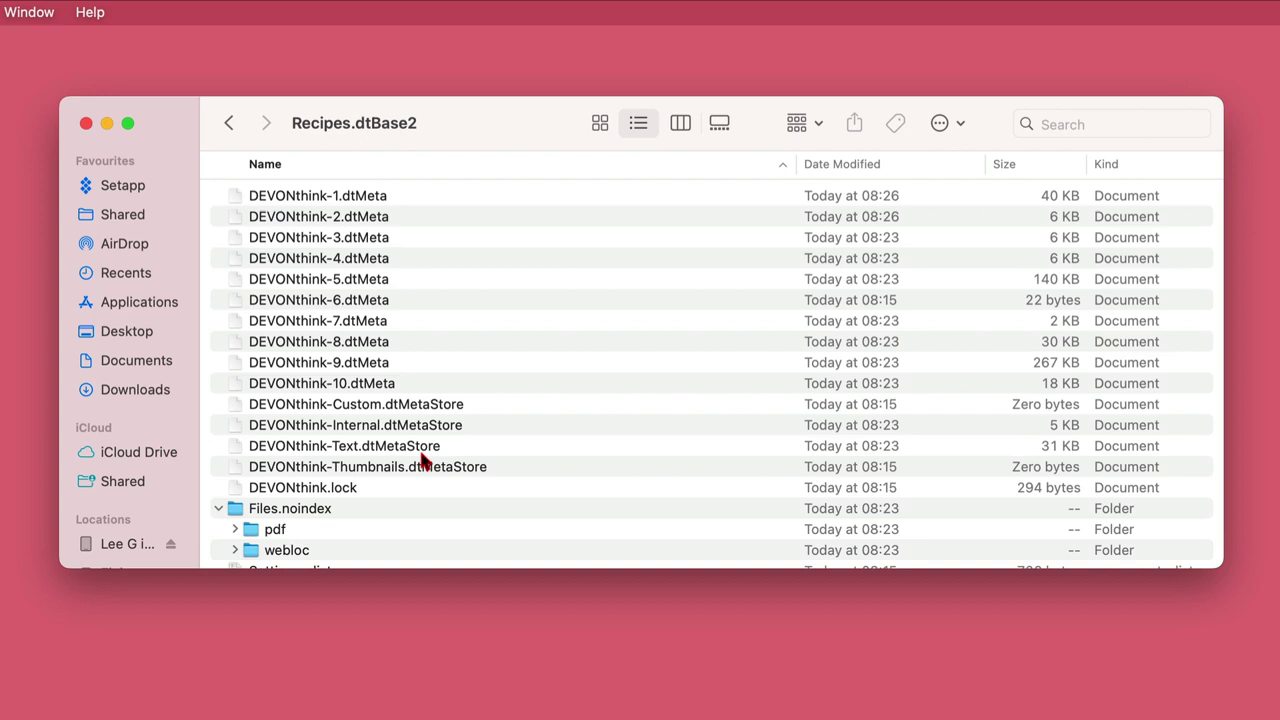
left_click(231, 533)
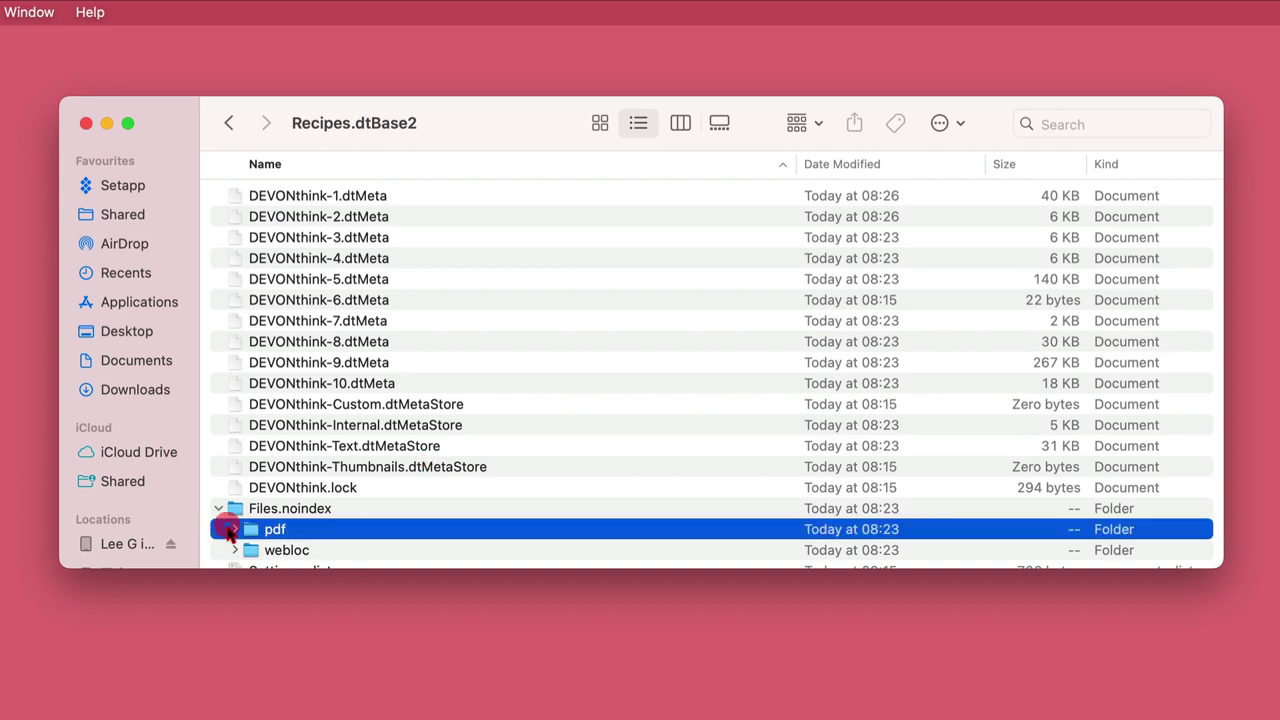
left_click(233, 530)
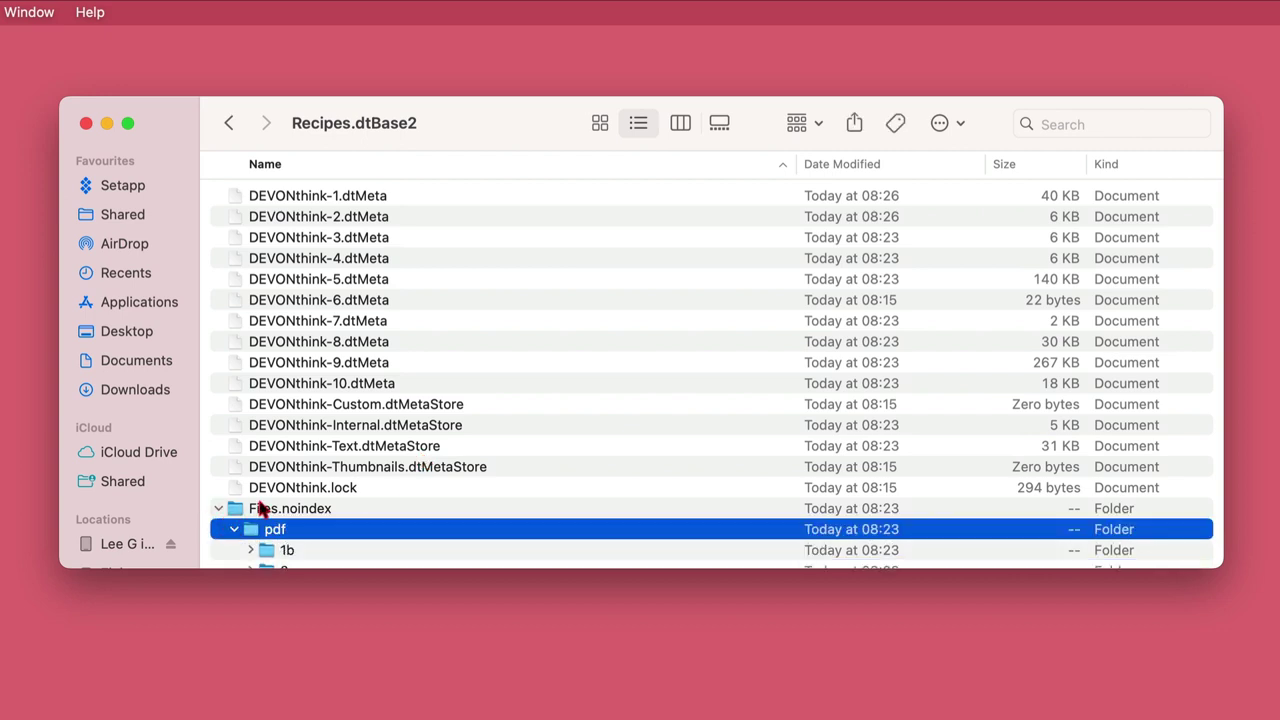
scroll(265, 508, "down", 5)
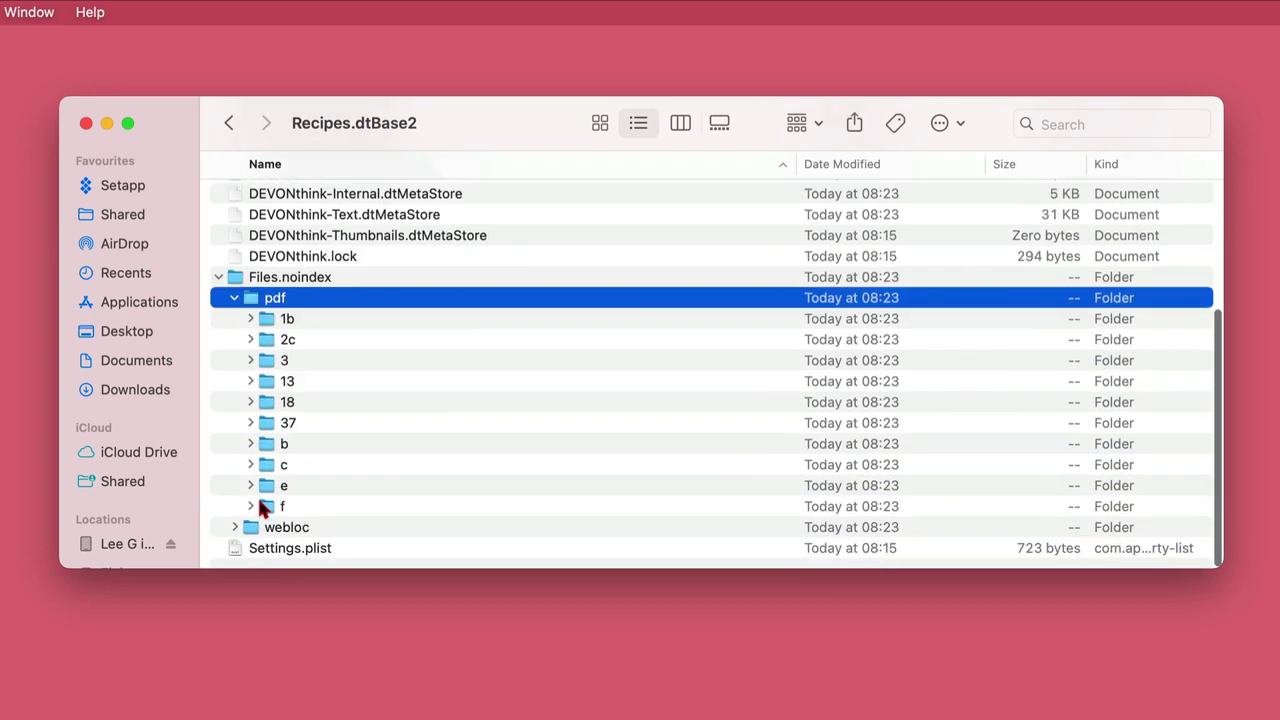
left_click(250, 386)
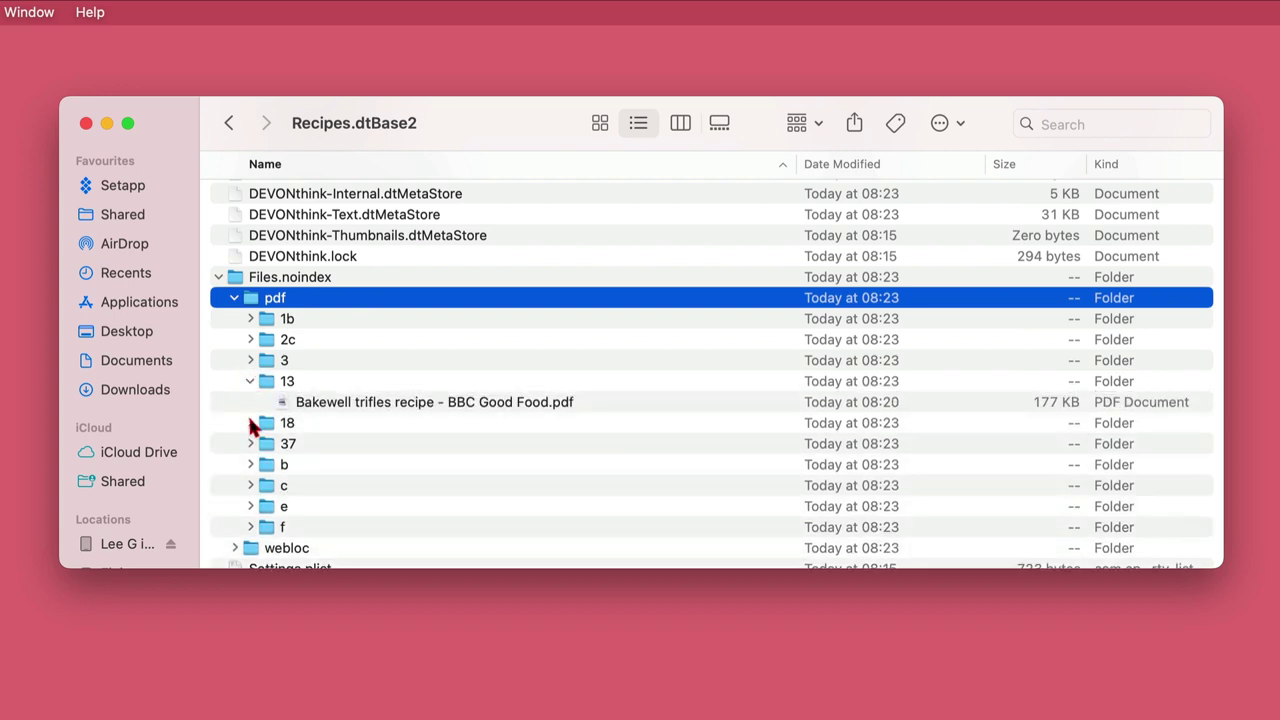
left_click(250, 424)
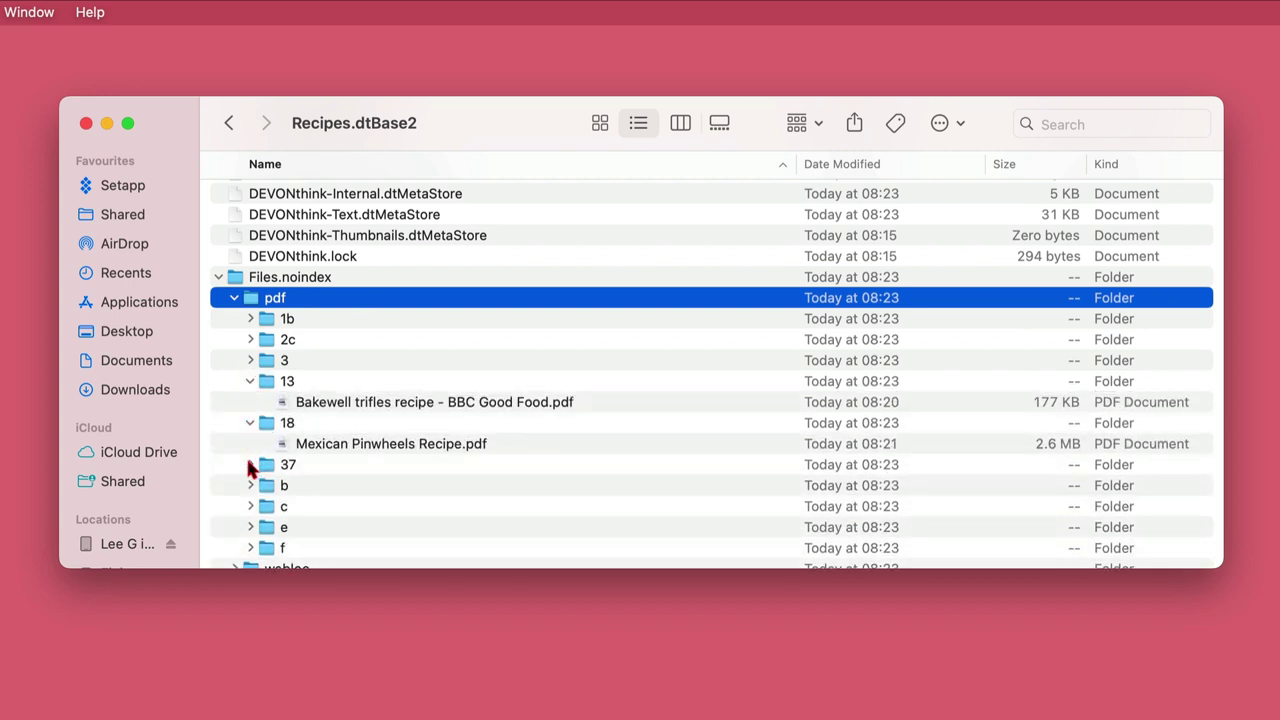
left_click(250, 465)
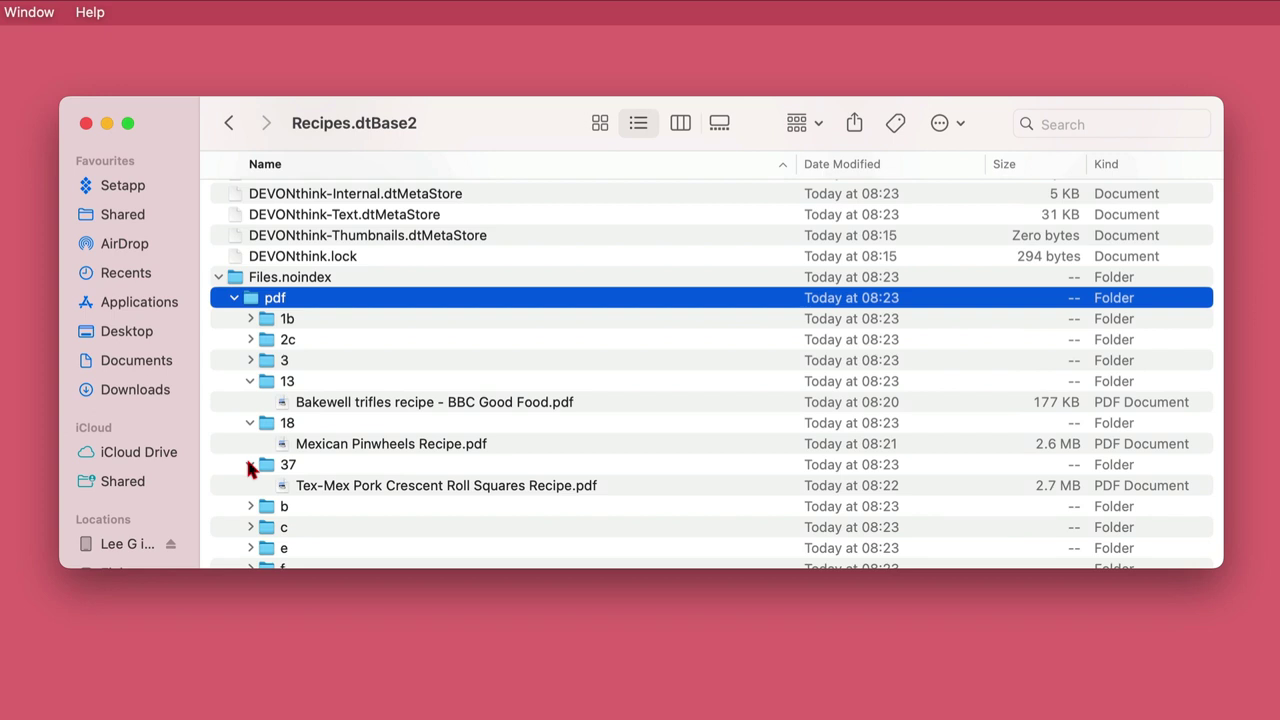
- Duplicate the Bakewell trifles PDF and rename the copy 'I duplicated this.pdf'
left_click(342, 410)
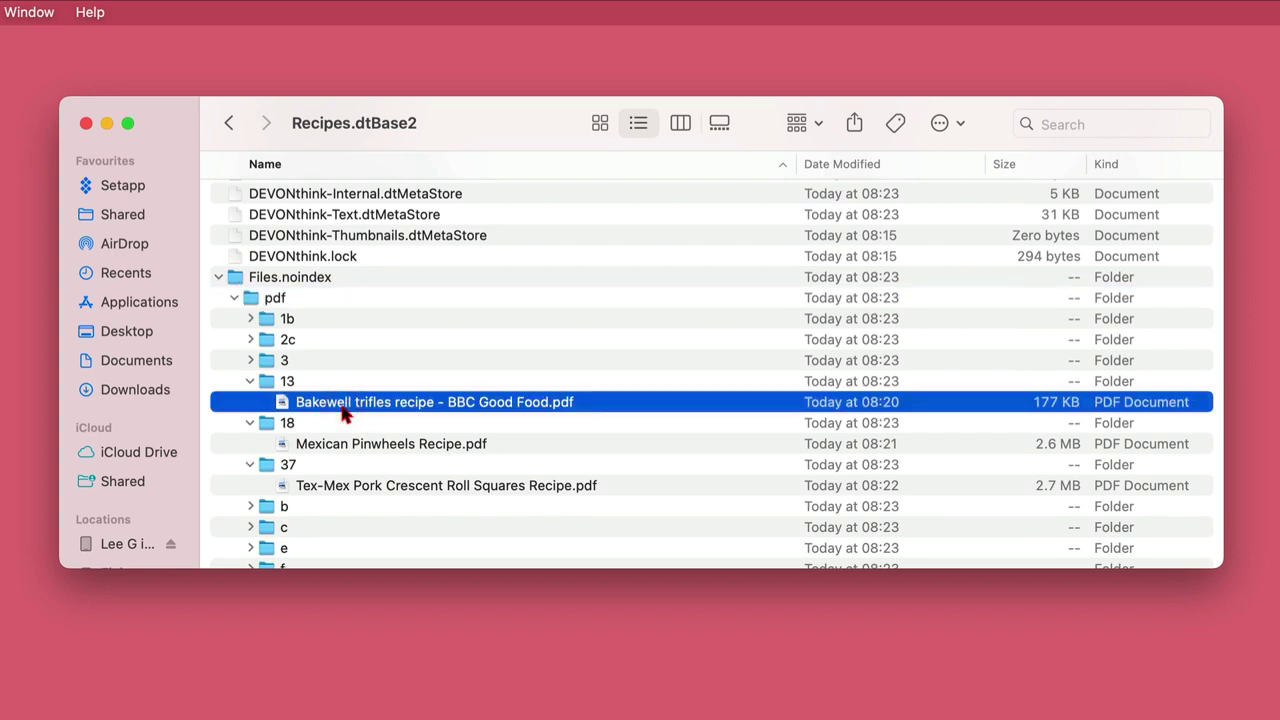
key("super+d")
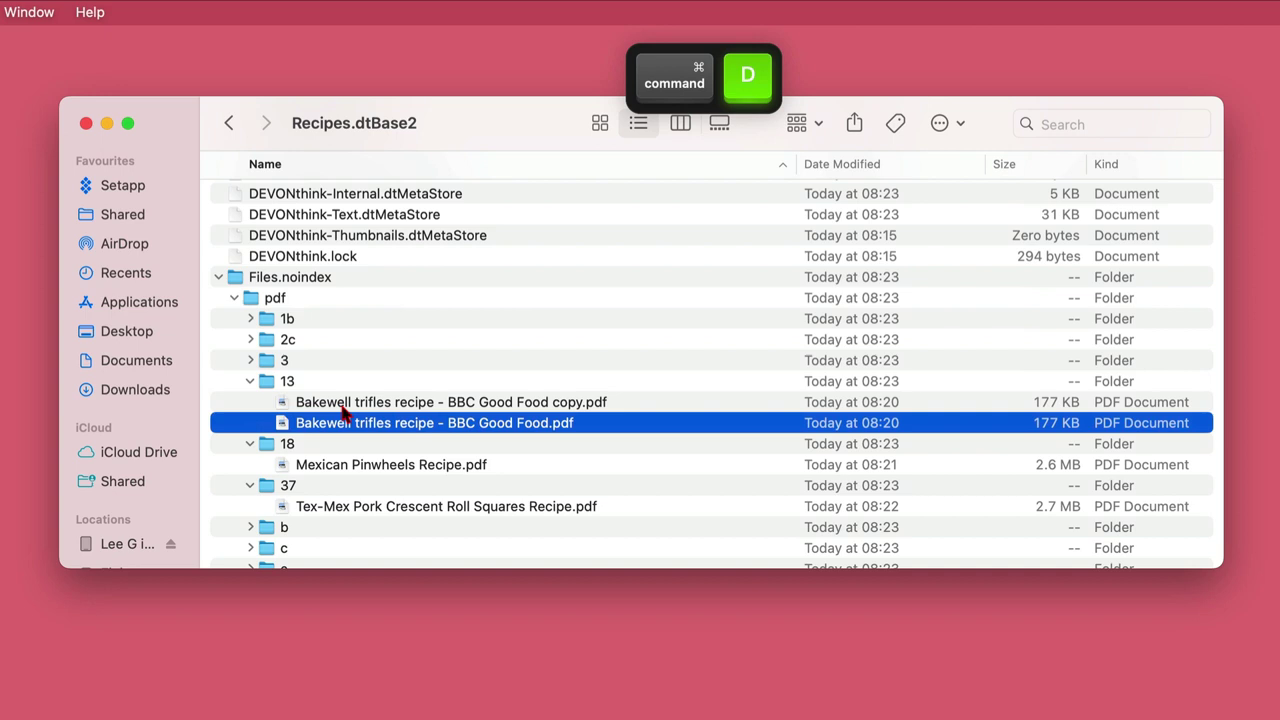
key("Return")
type("I duplicated this")
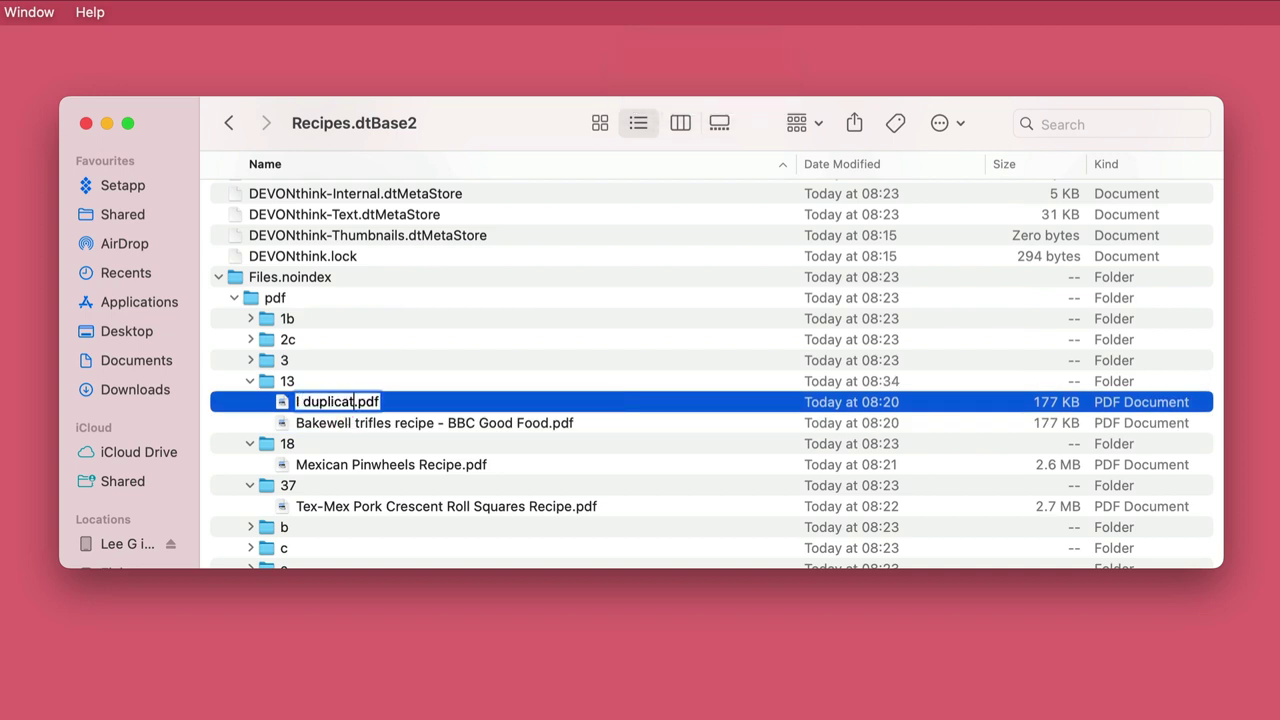
key("Return")
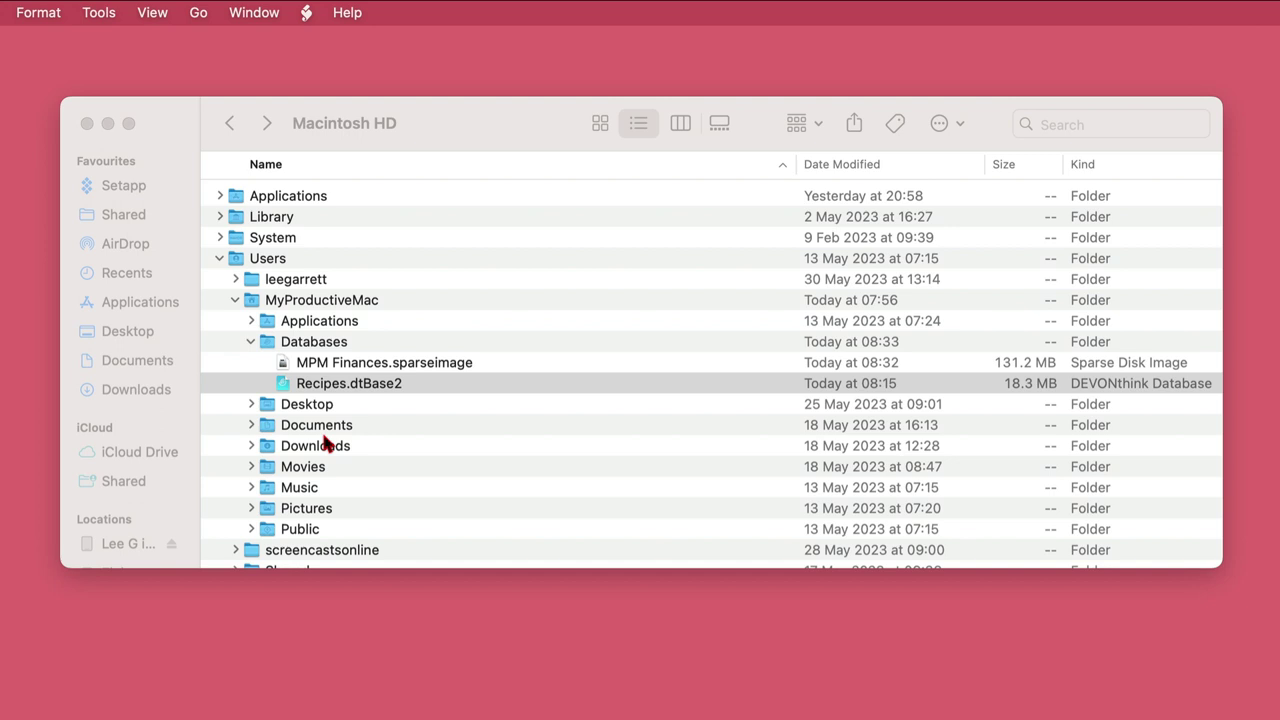
- Try opening MPM Finances.sparseimage, dismiss the 'Resource busy' alert, then show the image's context menu
double_click(331, 366)
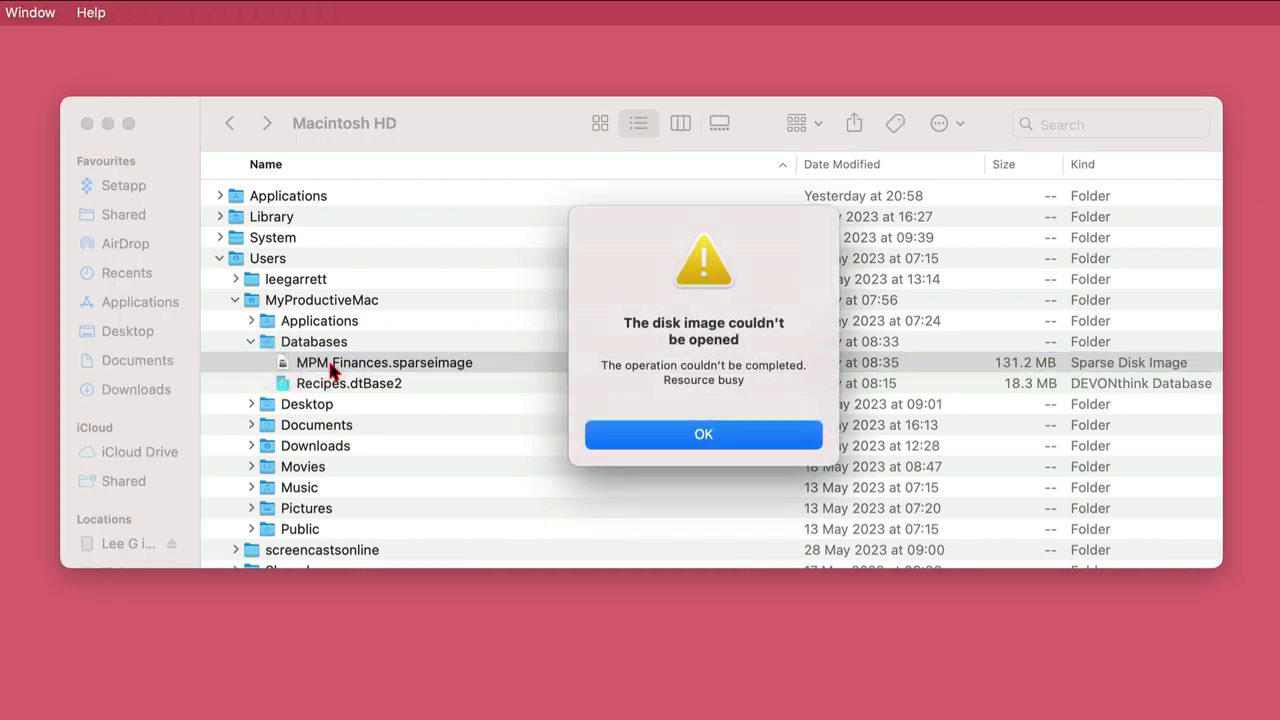
left_click(612, 434)
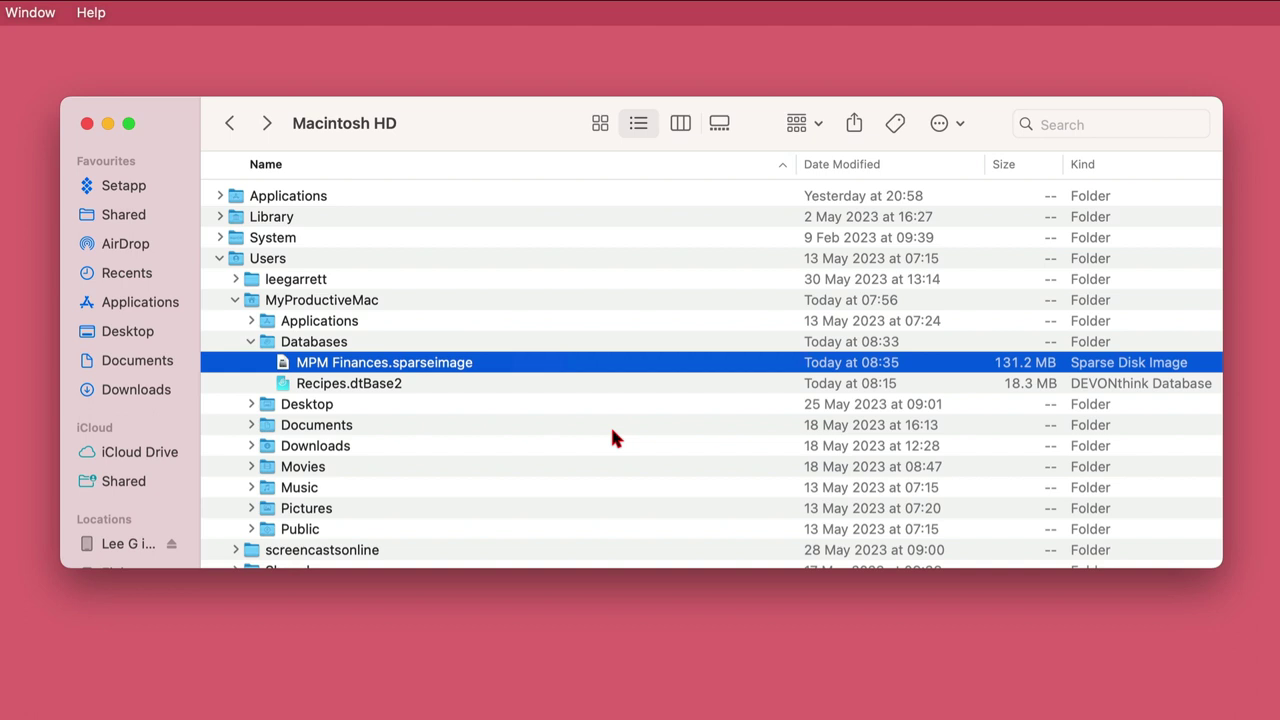
right_click(323, 364)
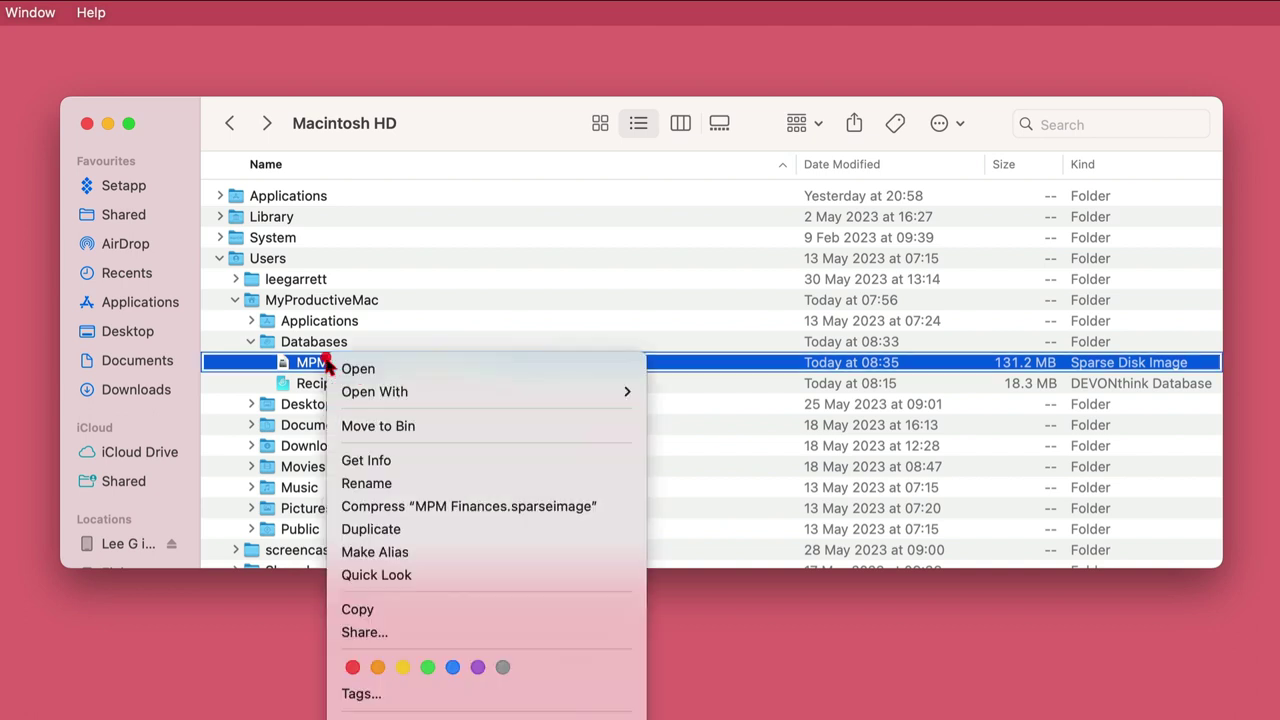